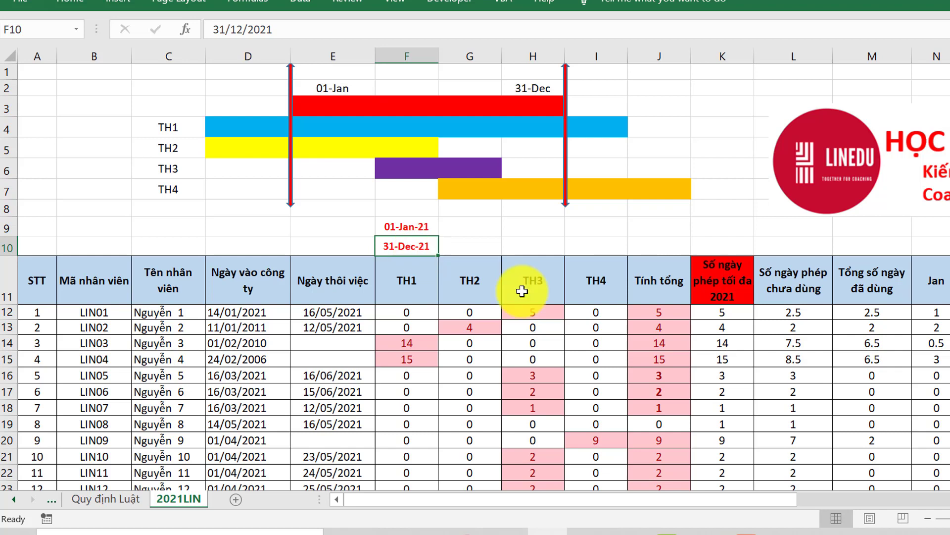
{"action": "left_click", "coordinate": [529, 291]}
{"action": "left_click", "coordinate": [596, 288]}
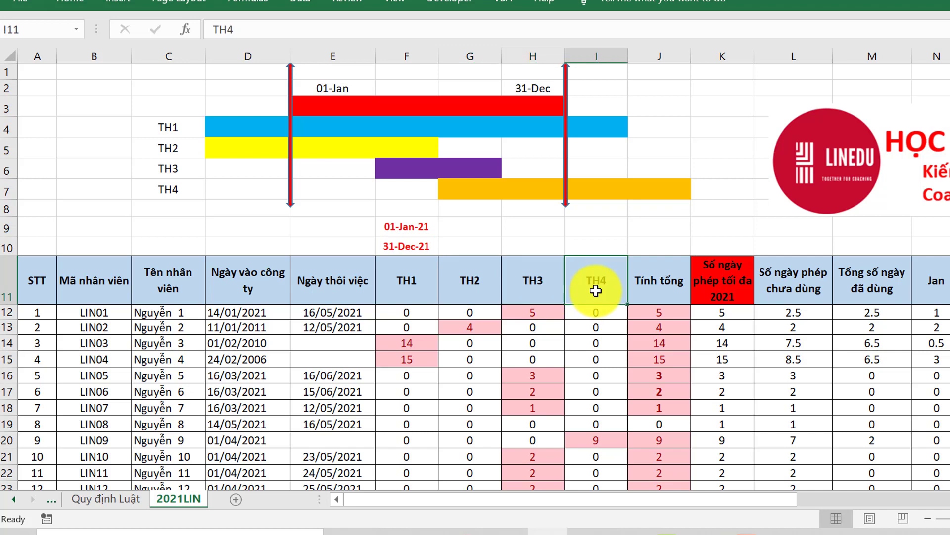
{"action": "left_click", "coordinate": [492, 282]}
{"action": "left_click", "coordinate": [545, 282]}
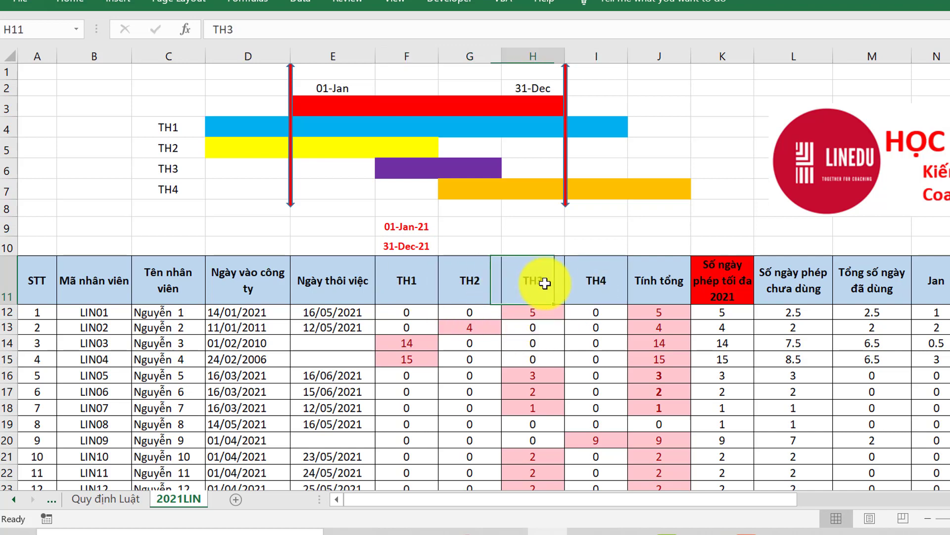
{"action": "left_click", "coordinate": [581, 282]}
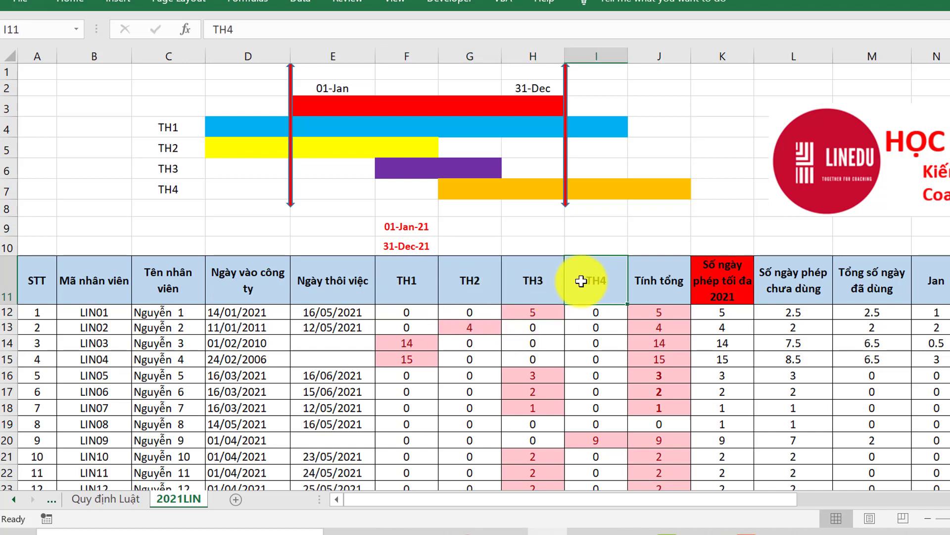
- Format the whole maximum leave days 2021 column (K) with a bold red font
{"action": "left_click", "coordinate": [722, 342]}
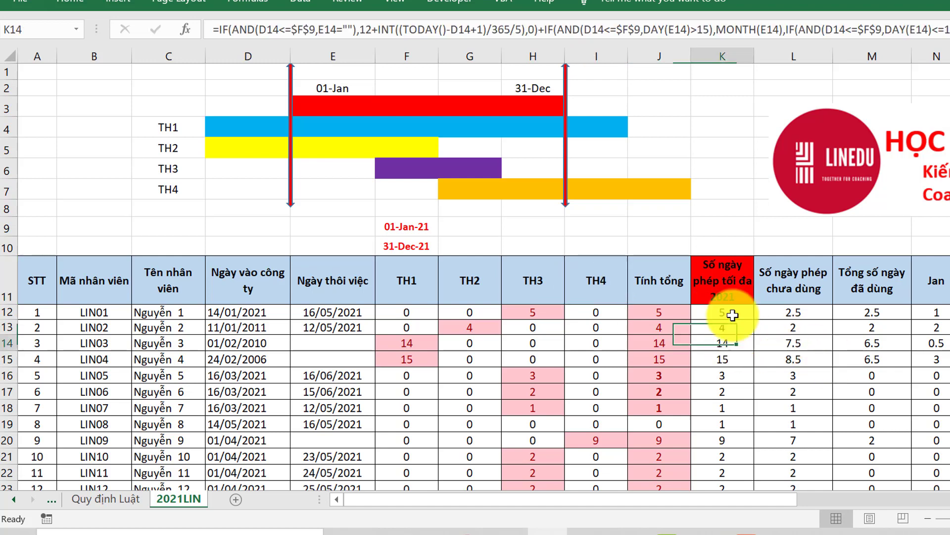
{"action": "left_click", "coordinate": [722, 56]}
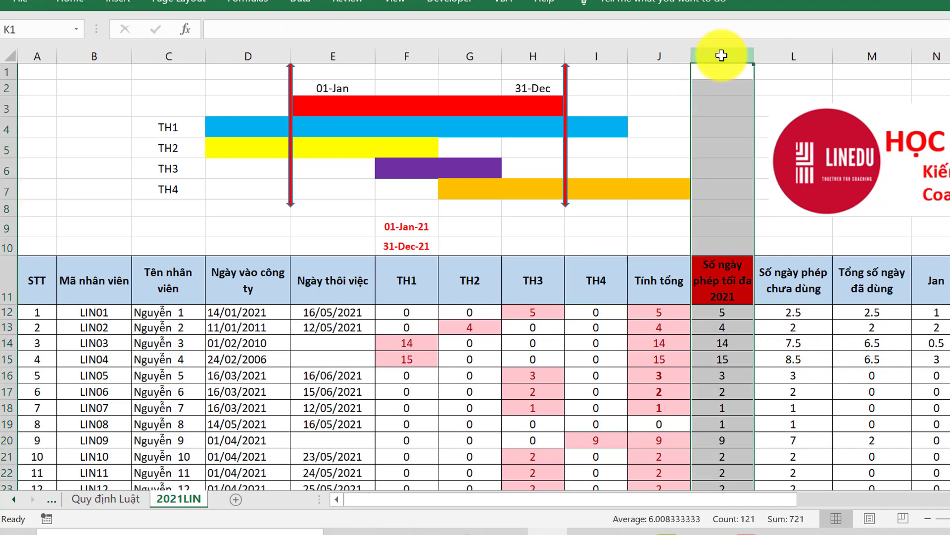
{"action": "left_click", "coordinate": [743, 217]}
{"action": "left_click", "coordinate": [721, 56]}
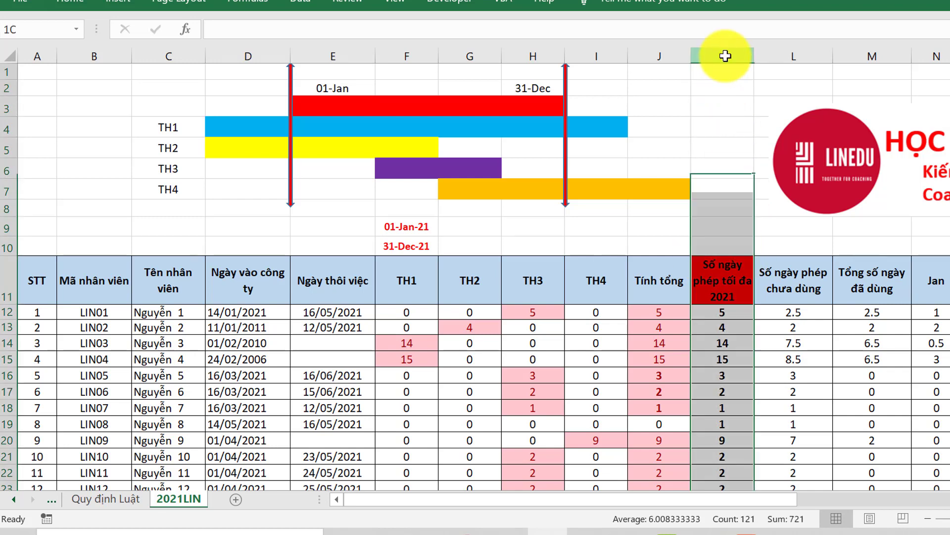
{"action": "key", "text": "ctrl+b"}
{"action": "left_click", "coordinate": [91, 5]}
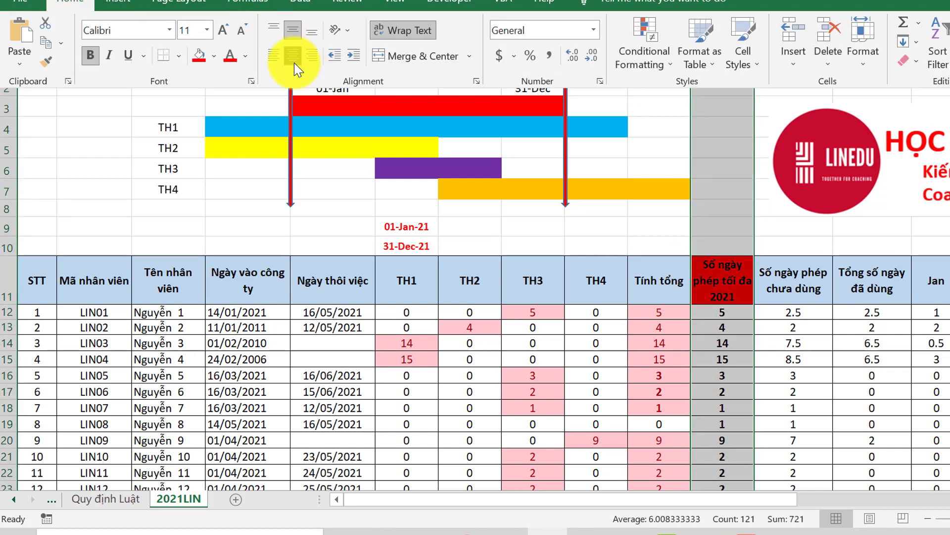
{"action": "left_click", "coordinate": [230, 55]}
{"action": "left_click", "coordinate": [722, 327]}
- Set the font colour of the red-filled header cell K11 to white
{"action": "left_click", "coordinate": [723, 272]}
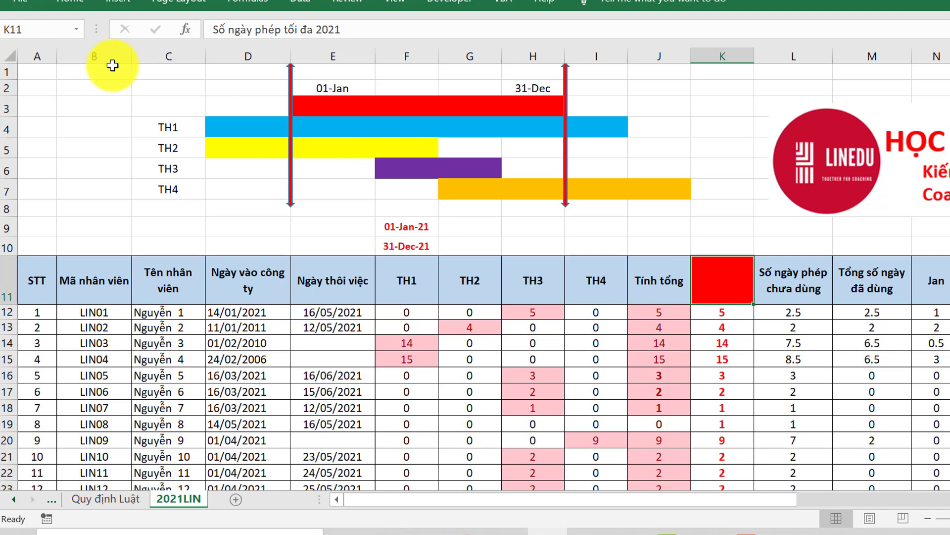
{"action": "left_click", "coordinate": [69, 4]}
{"action": "left_click", "coordinate": [245, 56]}
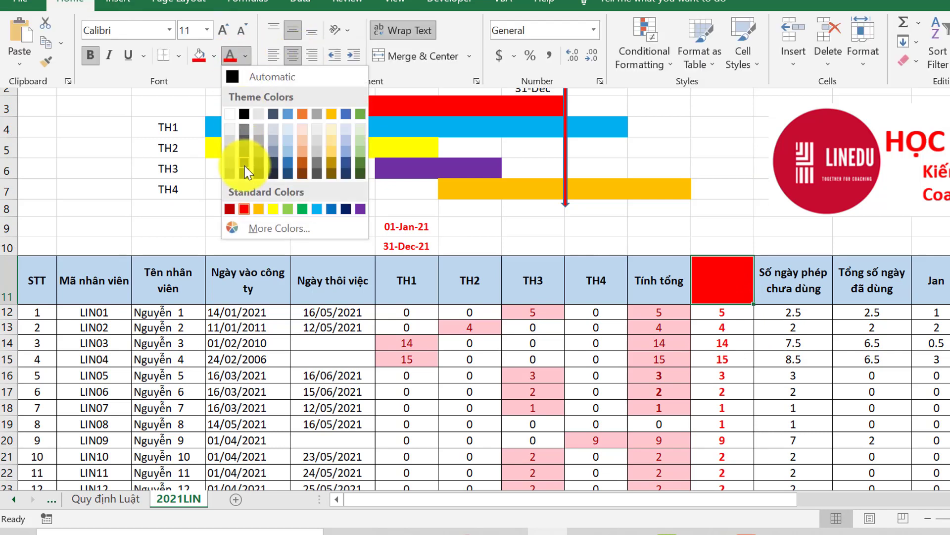
{"action": "left_click", "coordinate": [233, 114]}
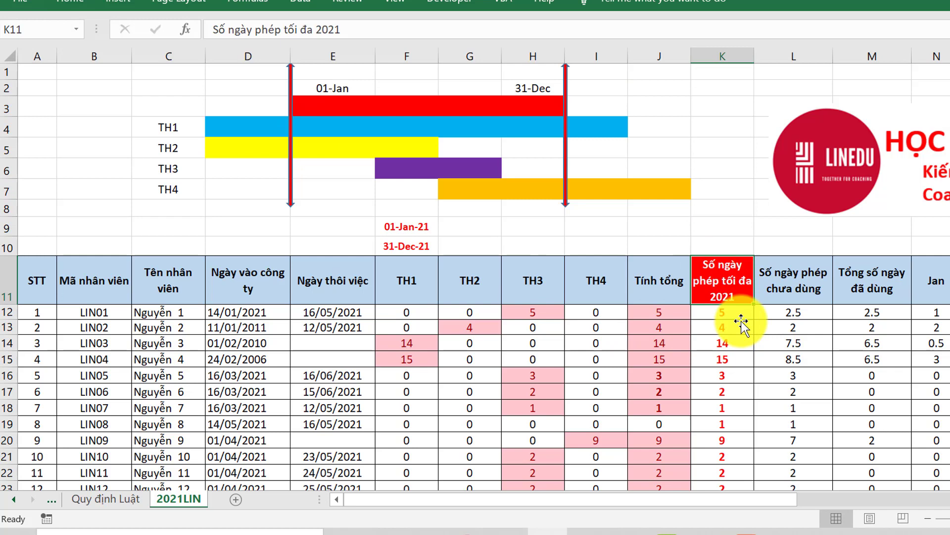
- Examine the maximum leave formulas in column K and the year's start date in F9 that they reference
{"action": "left_click", "coordinate": [741, 322]}
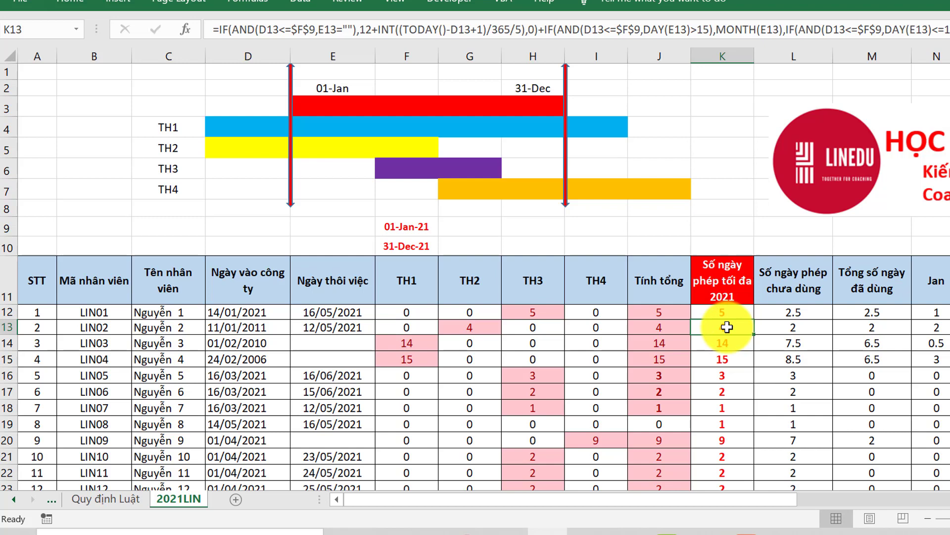
{"action": "left_click", "coordinate": [407, 228]}
{"action": "left_click", "coordinate": [302, 30]}
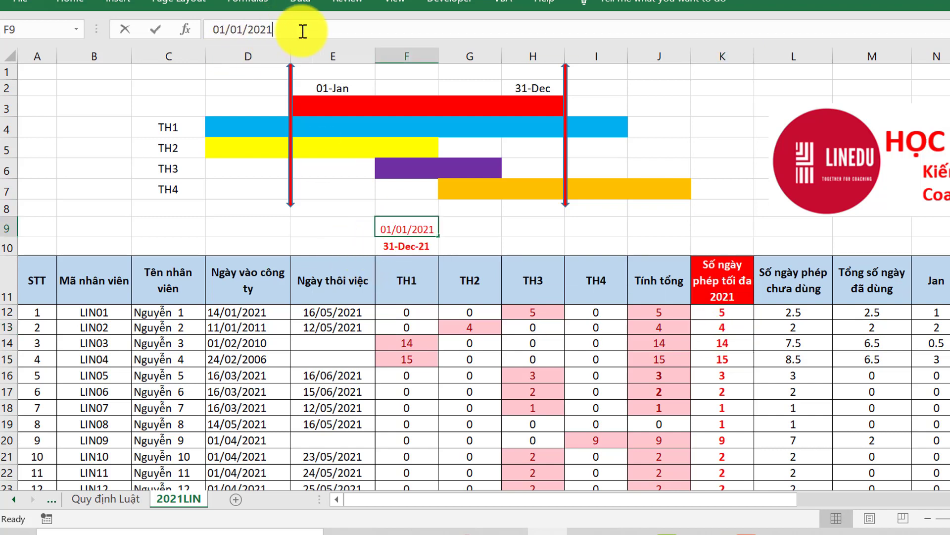
{"action": "key", "text": "Return"}
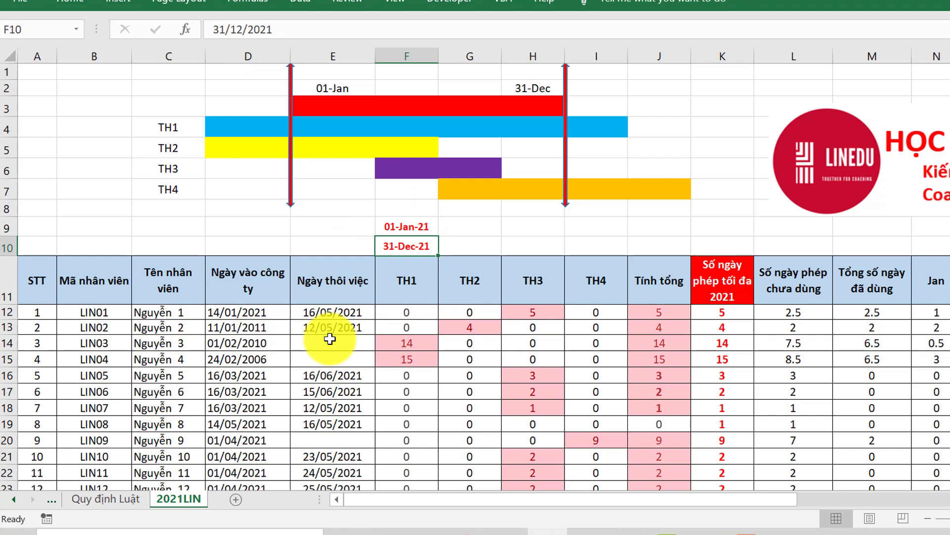
{"action": "left_click", "coordinate": [241, 351]}
{"action": "left_click", "coordinate": [718, 371]}
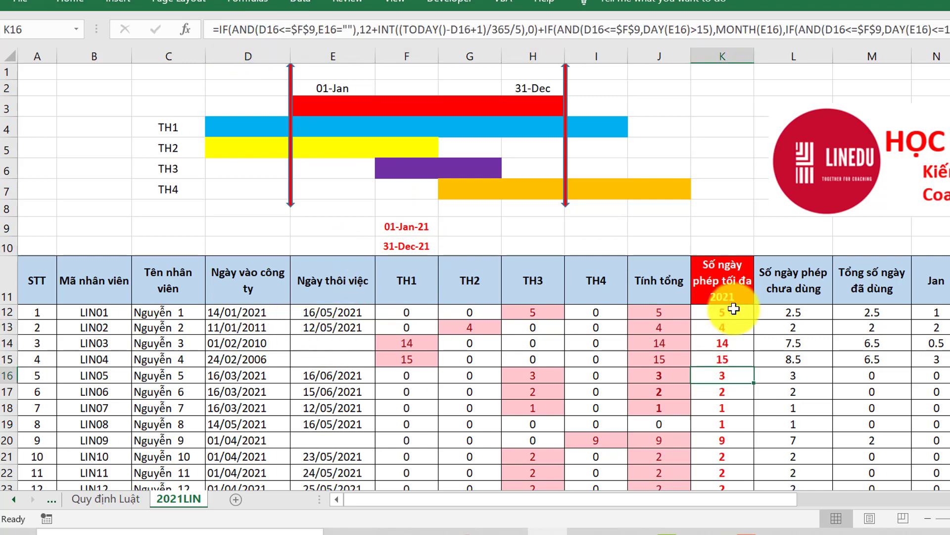
{"action": "left_click", "coordinate": [726, 298]}
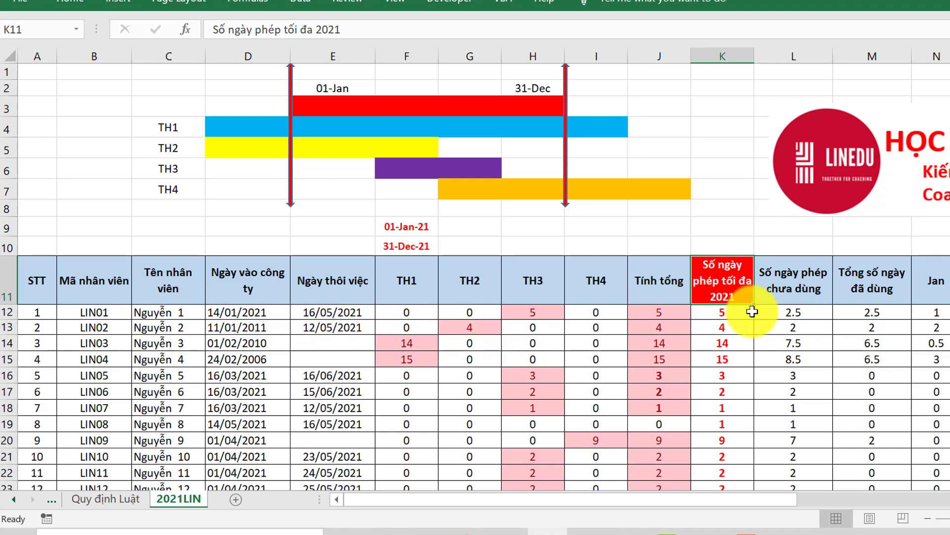
{"action": "left_click", "coordinate": [727, 328]}
{"action": "left_click", "coordinate": [727, 345]}
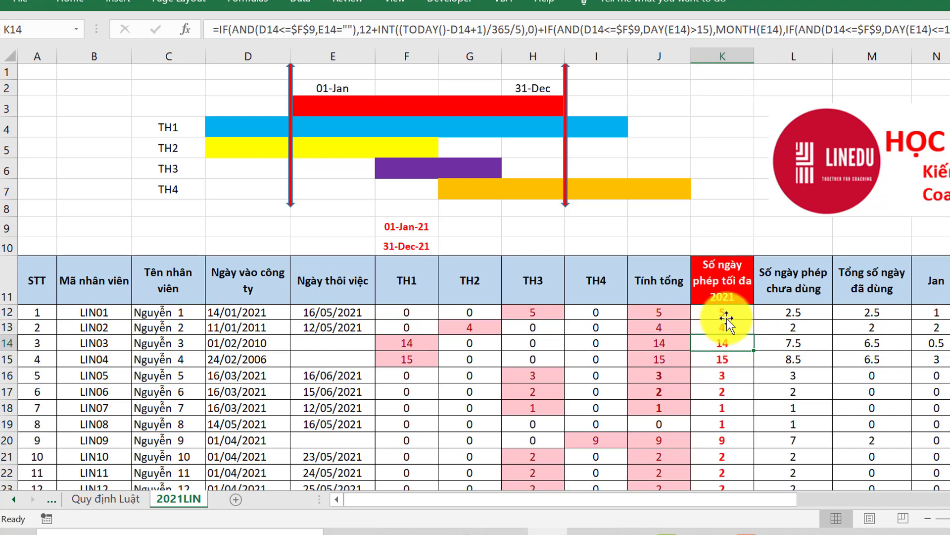
{"action": "left_click", "coordinate": [726, 323]}
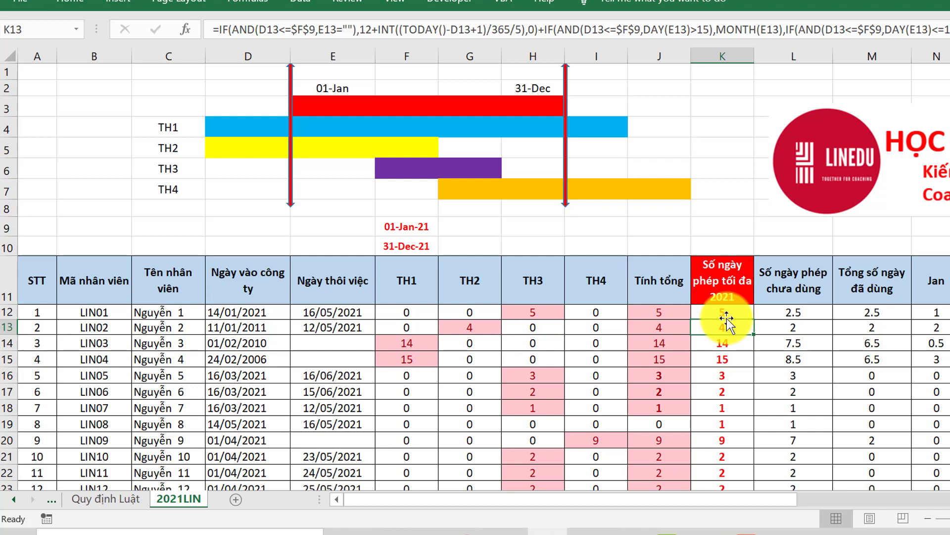
- Examine how the used leave days in column M sum the monthly entries and how column L calculates the unused days
{"action": "left_click_drag", "start_coordinate": [801, 286], "coordinate": [796, 360]}
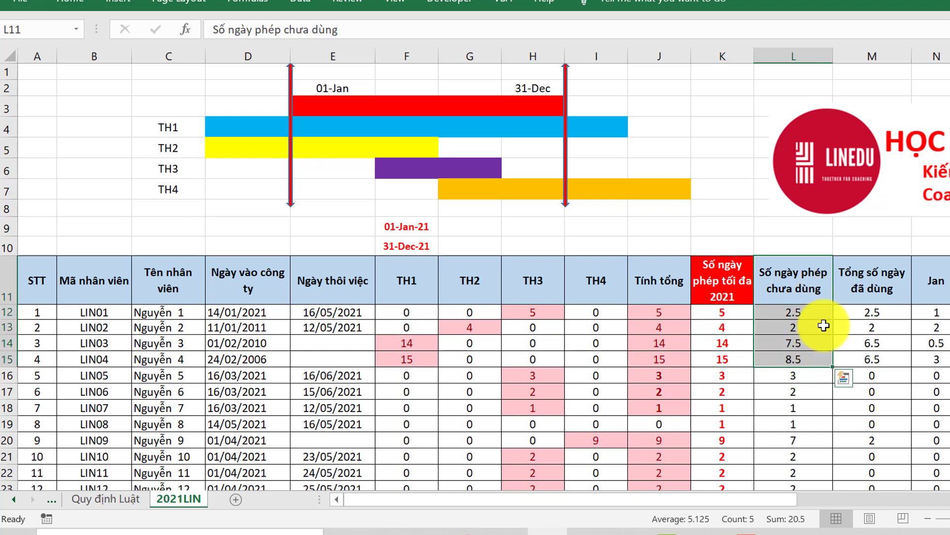
{"action": "left_click", "coordinate": [823, 325]}
{"action": "left_click", "coordinate": [876, 325]}
{"action": "left_click", "coordinate": [890, 308]}
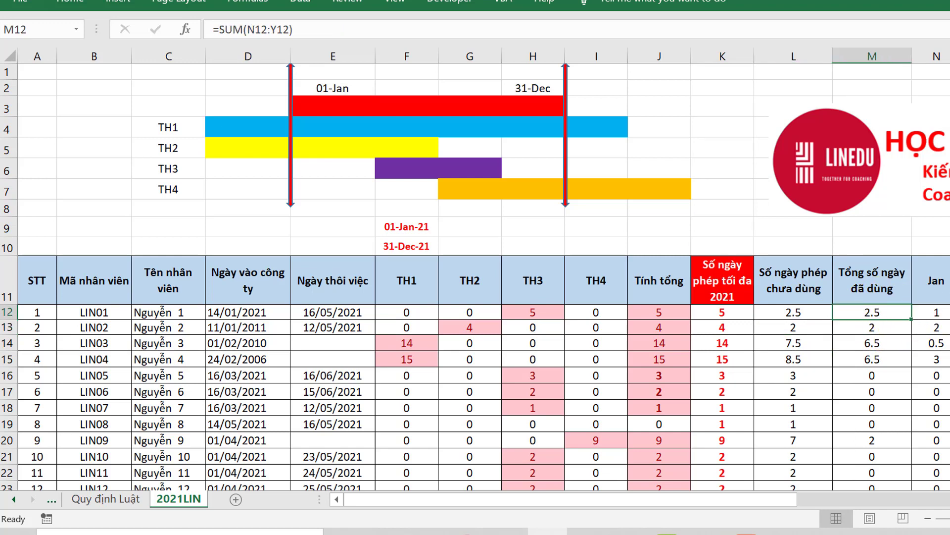
{"action": "left_click_drag", "start_coordinate": [936, 312], "coordinate": [880, 311]}
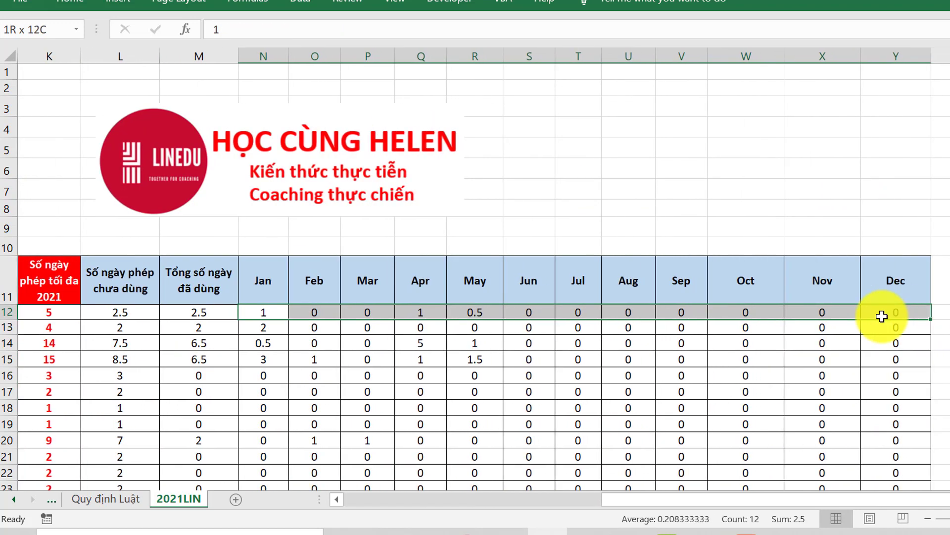
{"action": "left_click_drag", "start_coordinate": [270, 312], "coordinate": [898, 341]}
{"action": "left_click", "coordinate": [159, 332]}
{"action": "left_click", "coordinate": [210, 347]}
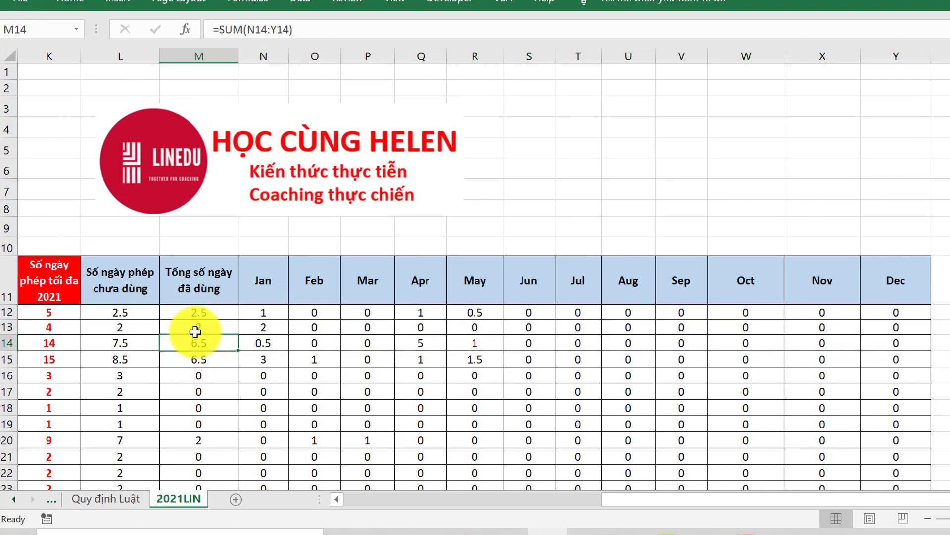
{"action": "left_click", "coordinate": [123, 306]}
{"action": "left_click_drag", "start_coordinate": [744, 501], "coordinate": [567, 500]}
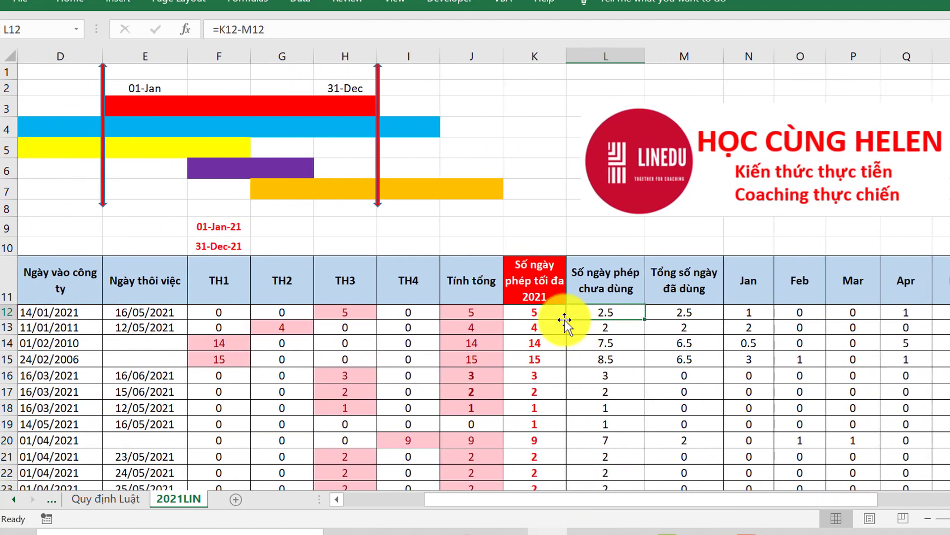
{"action": "left_click_drag", "start_coordinate": [686, 301], "coordinate": [611, 303]}
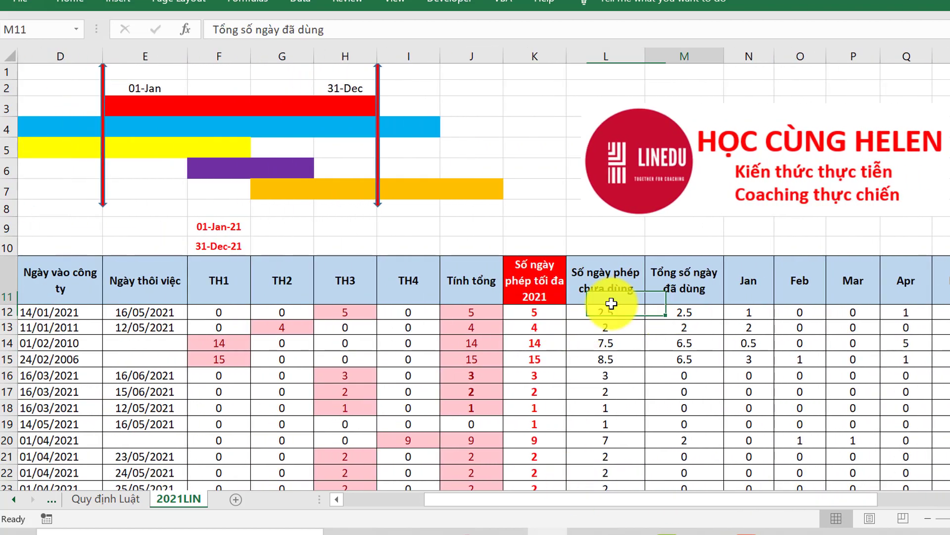
{"action": "left_click", "coordinate": [608, 309]}
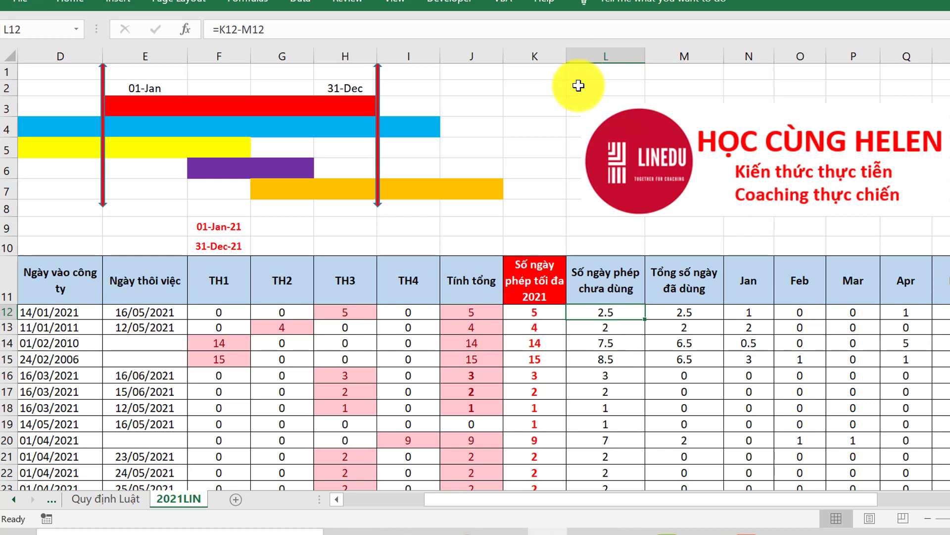
{"action": "left_click", "coordinate": [610, 55]}
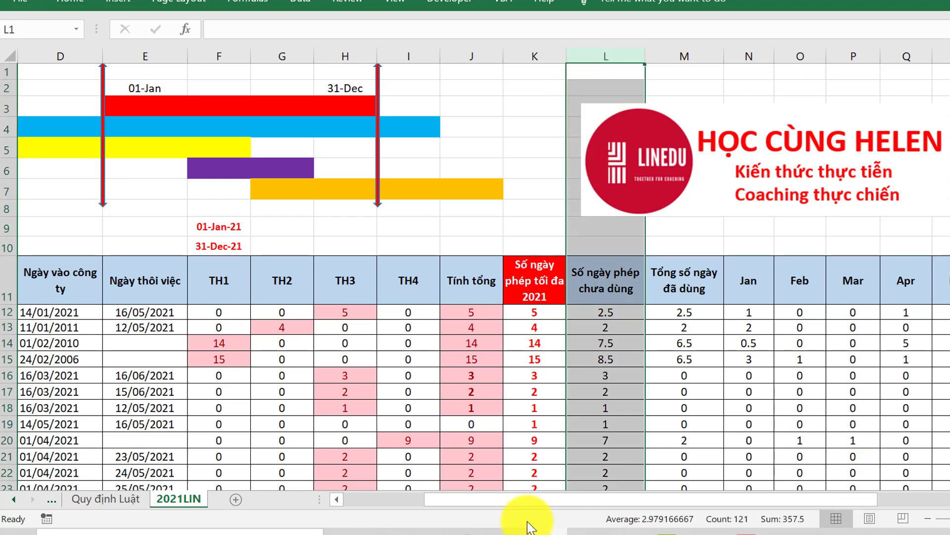
{"action": "left_click_drag", "start_coordinate": [535, 500], "coordinate": [434, 502]}
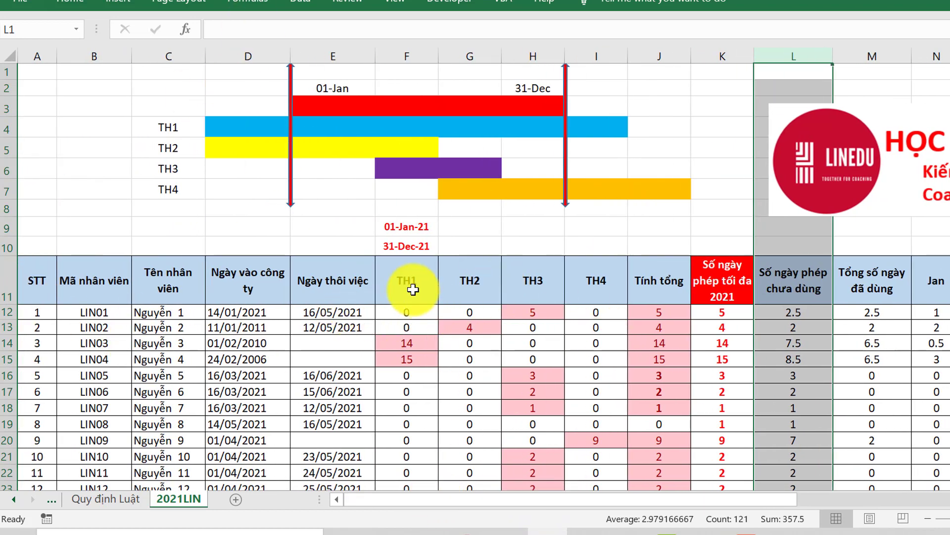
{"action": "left_click", "coordinate": [396, 57]}
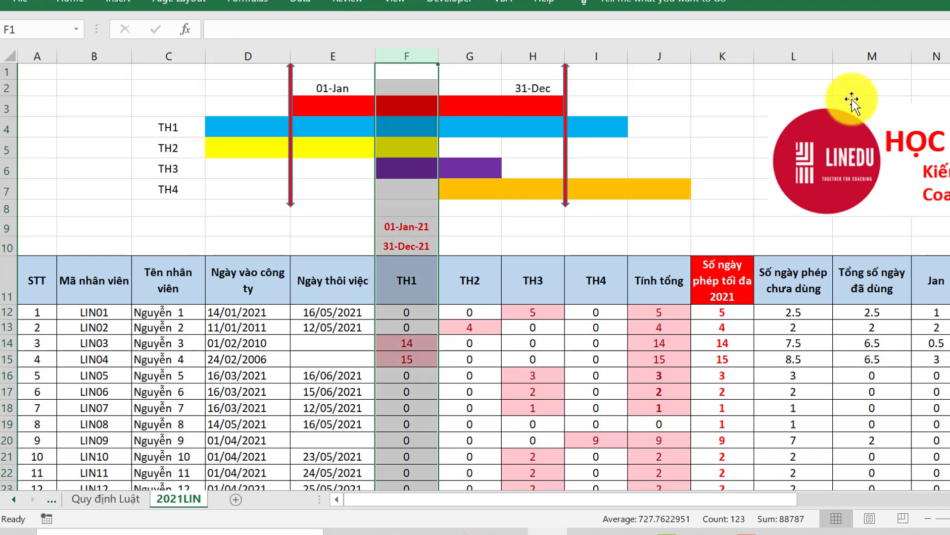
{"action": "left_click", "coordinate": [643, 276]}
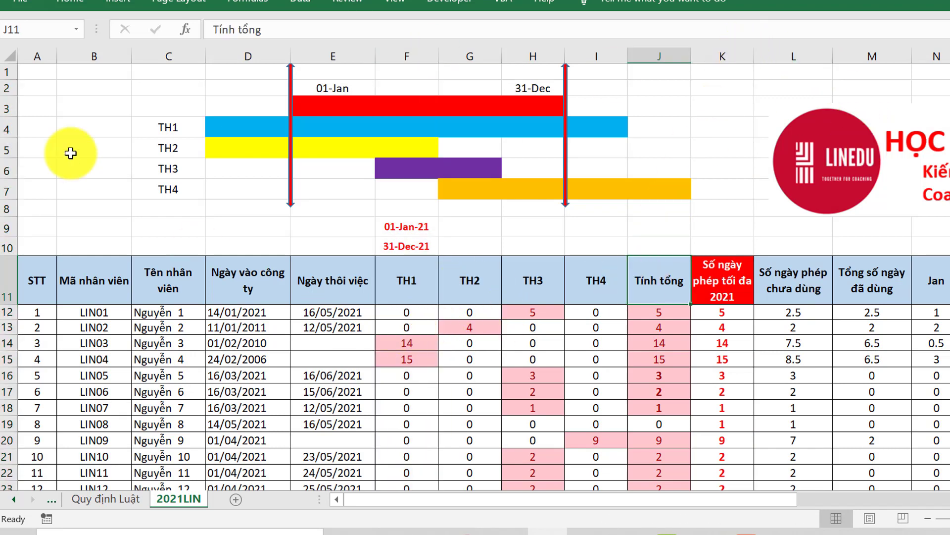
{"action": "left_click", "coordinate": [191, 107]}
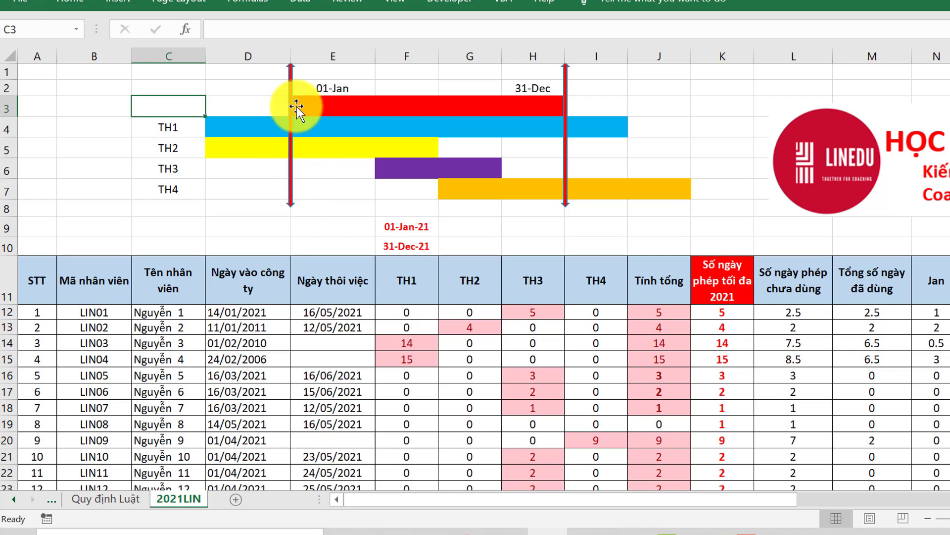
- Left-align the 01-Jan date in E2 and right-align the 31-Dec date in H2 above the timeline
{"action": "left_click", "coordinate": [345, 91]}
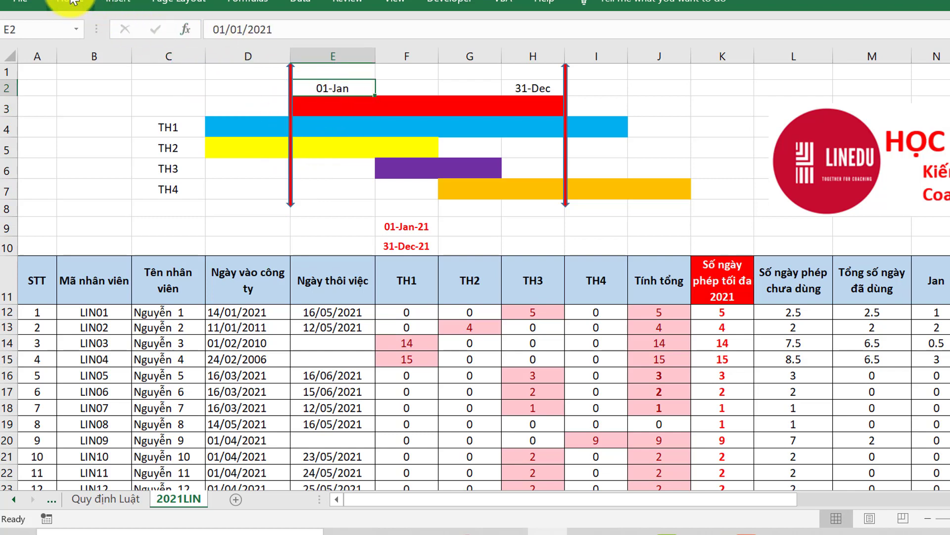
{"action": "left_click", "coordinate": [69, 4]}
{"action": "left_click", "coordinate": [664, 132]}
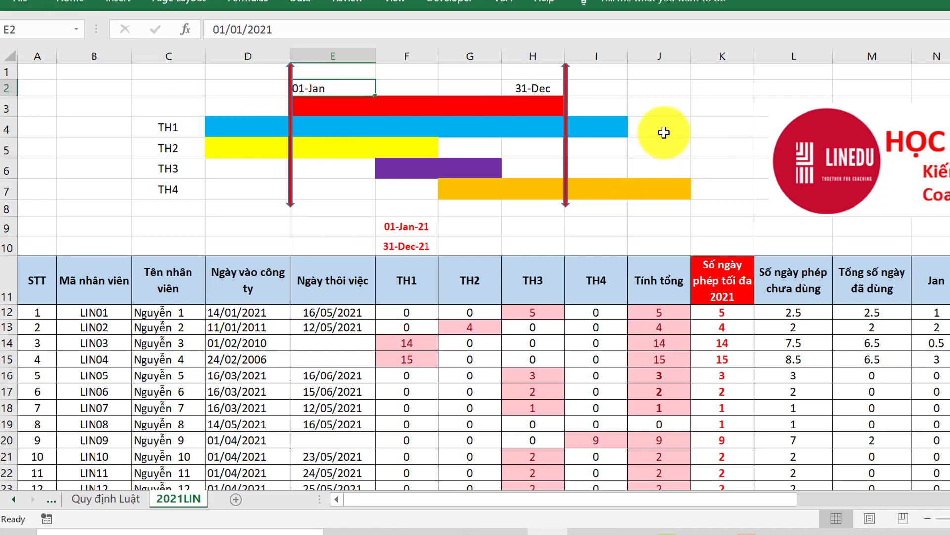
{"action": "left_click", "coordinate": [544, 89]}
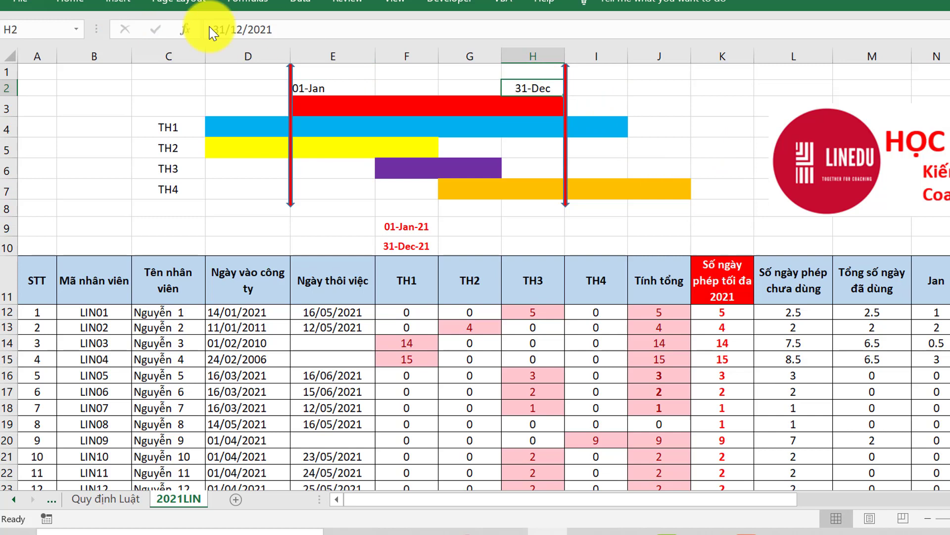
{"action": "key", "text": "alt+h"}
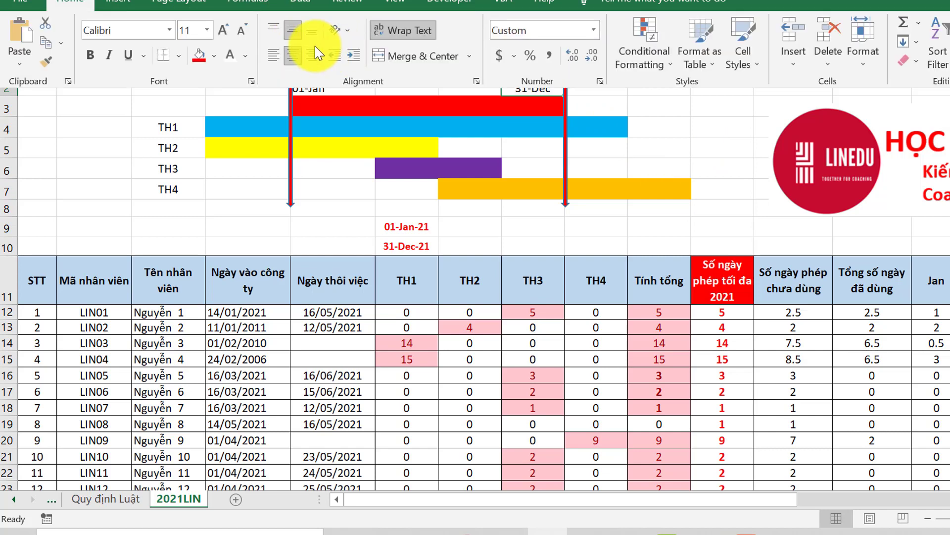
{"action": "left_click", "coordinate": [636, 149]}
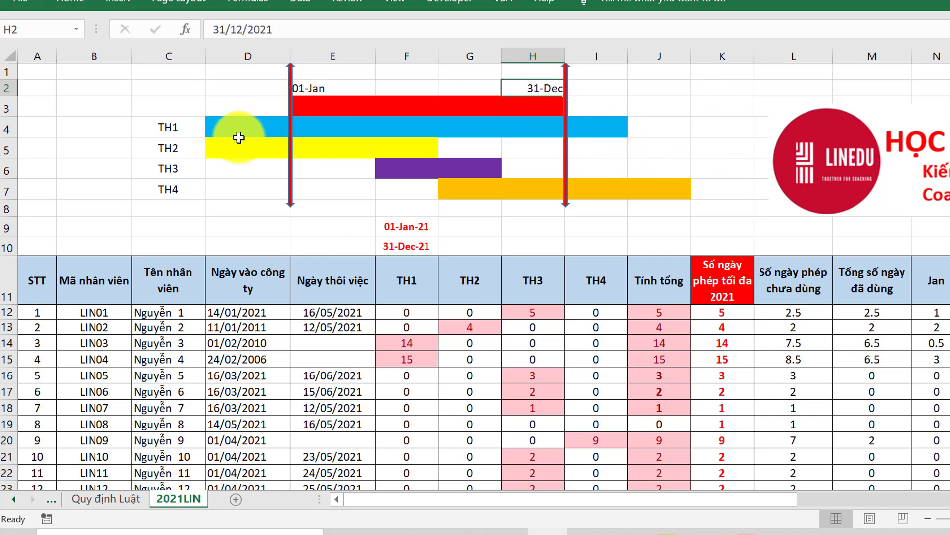
{"action": "left_click", "coordinate": [214, 91]}
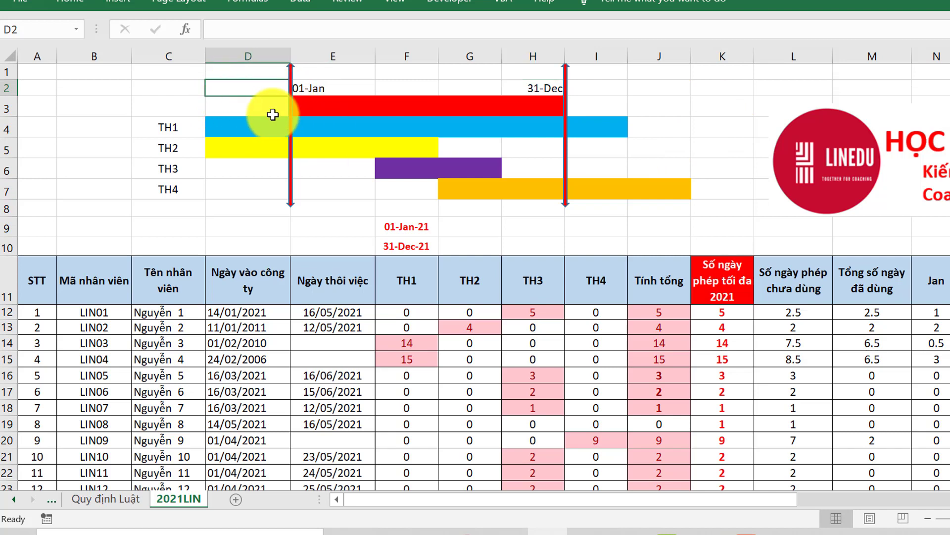
- Examine the red year bar between 01-Jan and 31-Dec and how the TH1 bar in D4:I4 extends beyond both dates
{"action": "left_click_drag", "start_coordinate": [310, 107], "coordinate": [559, 111]}
{"action": "left_click", "coordinate": [567, 110]}
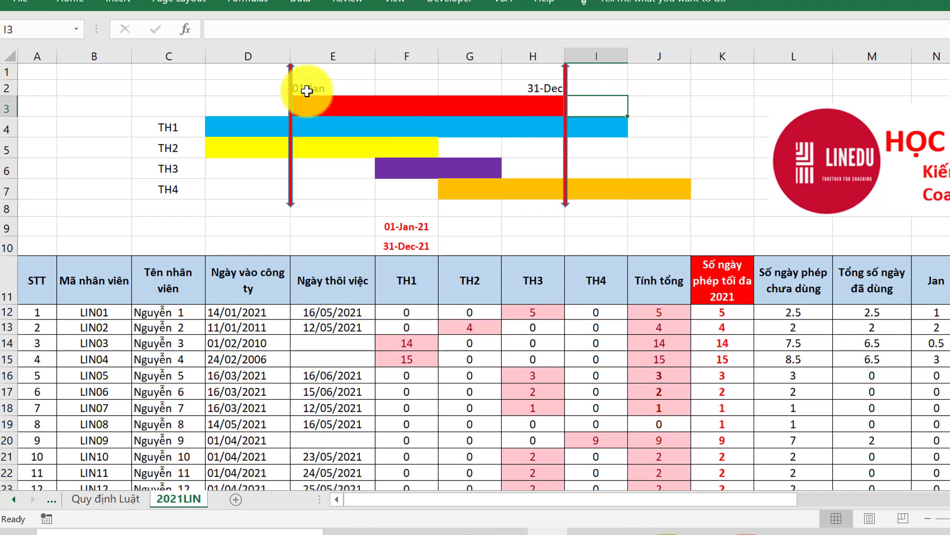
{"action": "left_click", "coordinate": [328, 95]}
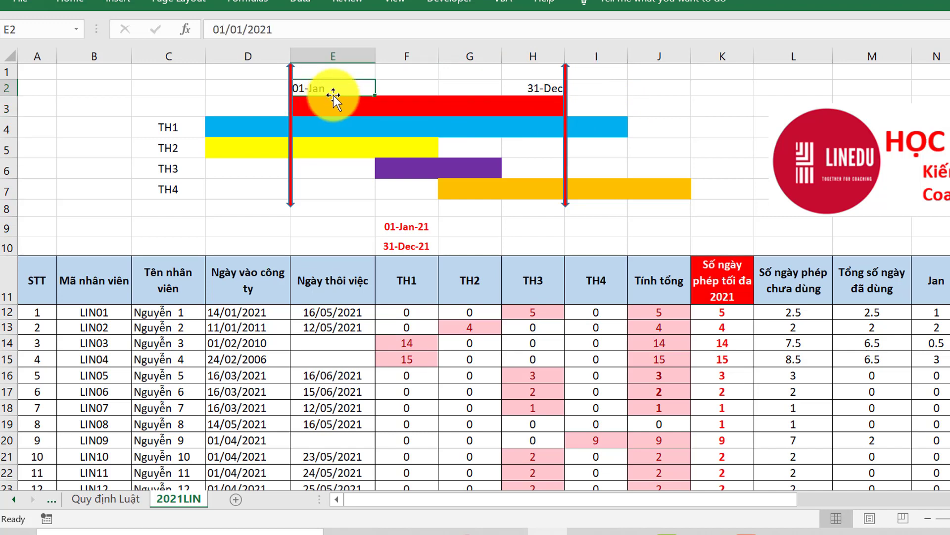
{"action": "left_click", "coordinate": [533, 88]}
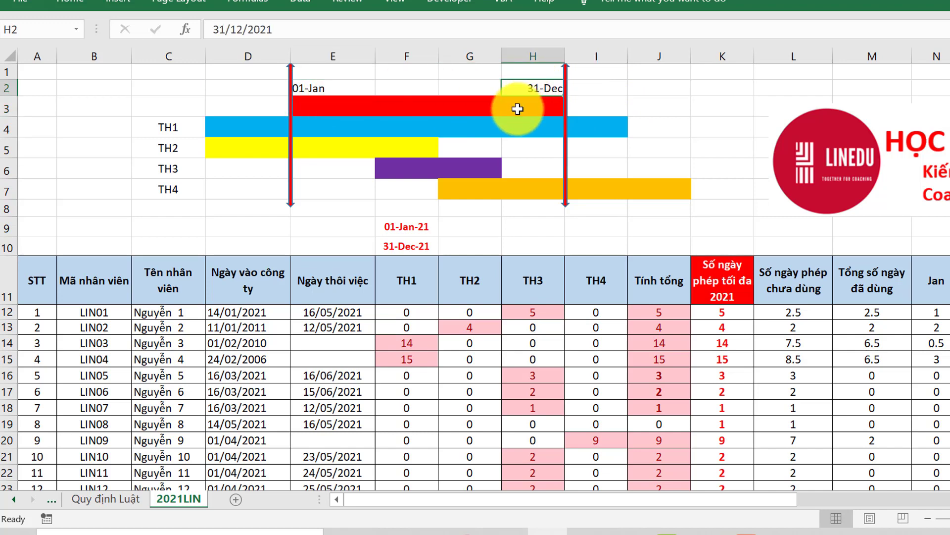
{"action": "left_click", "coordinate": [164, 130]}
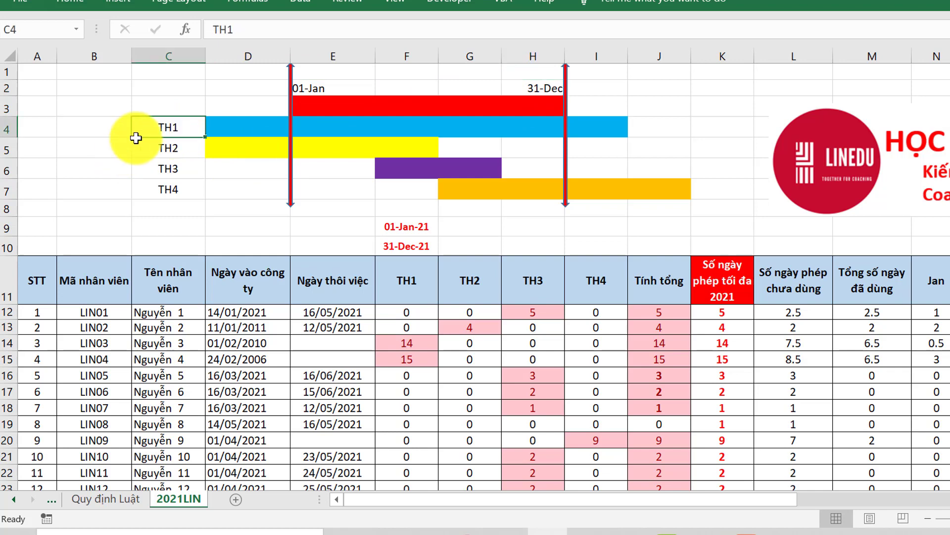
{"action": "left_click", "coordinate": [230, 127]}
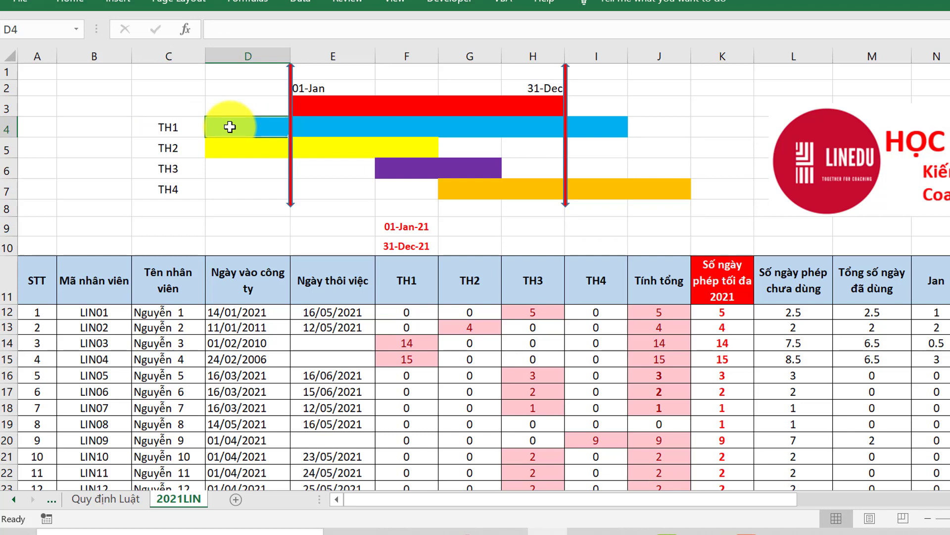
{"action": "left_click_drag", "start_coordinate": [229, 128], "coordinate": [631, 127]}
{"action": "left_click", "coordinate": [617, 136]}
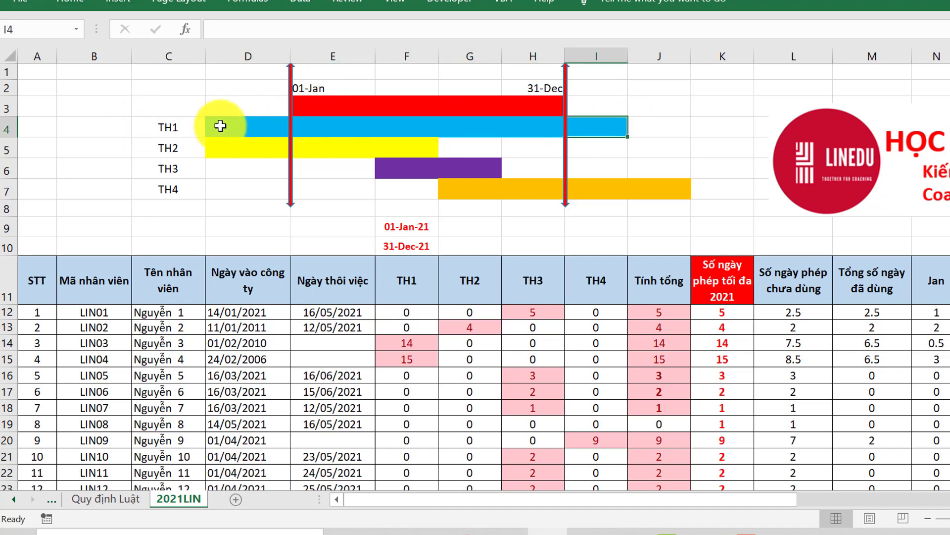
{"action": "left_click_drag", "start_coordinate": [220, 125], "coordinate": [604, 130]}
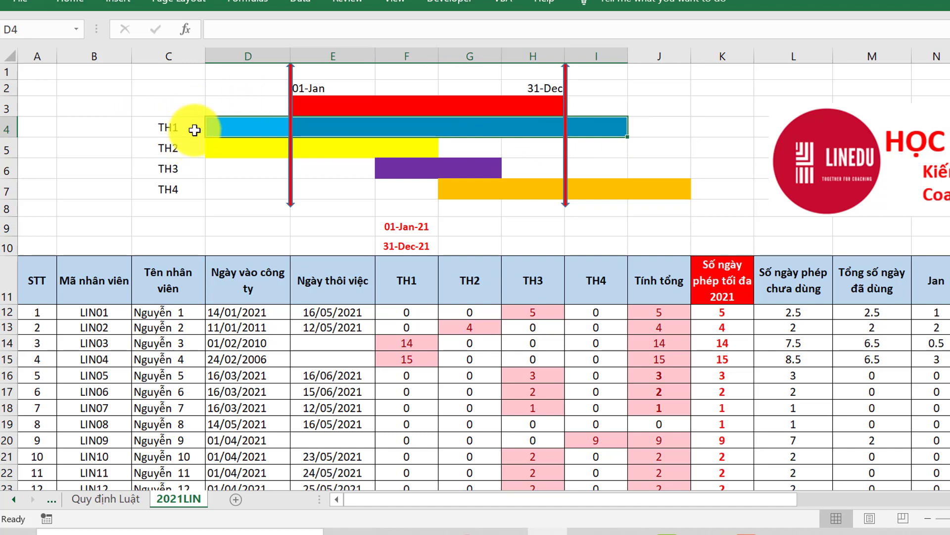
{"action": "left_click", "coordinate": [605, 122]}
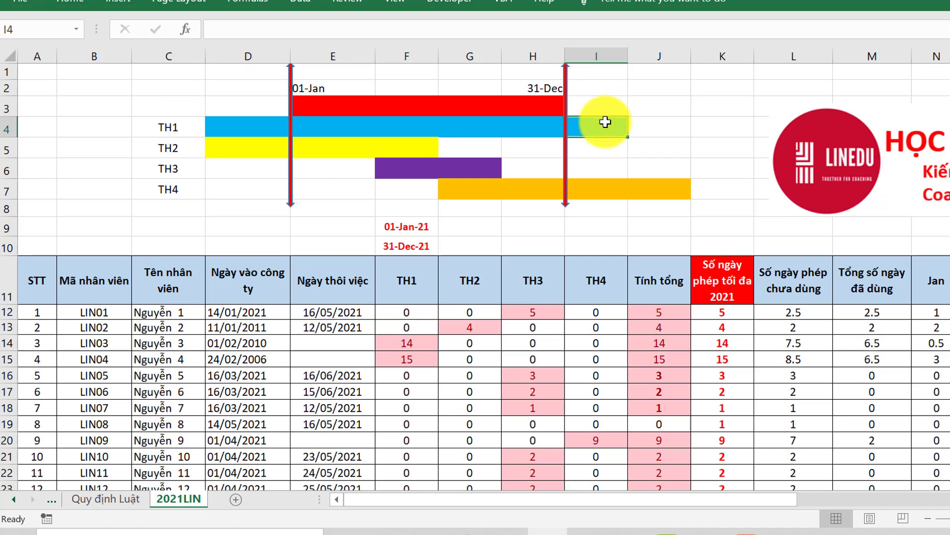
- Examine where the yellow TH2 bar in row 5 starts and ends relative to the year boundaries
{"action": "left_click", "coordinate": [189, 147]}
{"action": "left_click", "coordinate": [230, 151]}
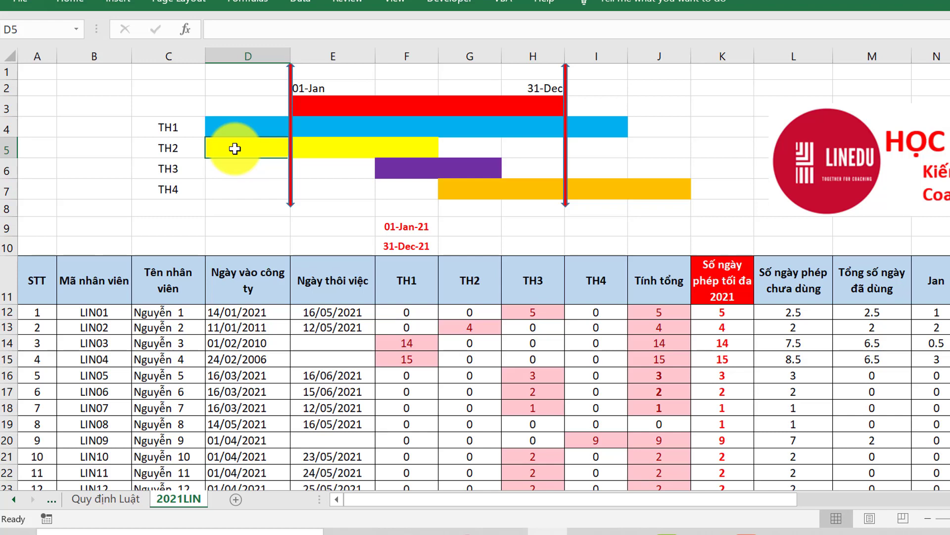
{"action": "left_click", "coordinate": [444, 150]}
{"action": "left_click", "coordinate": [433, 154]}
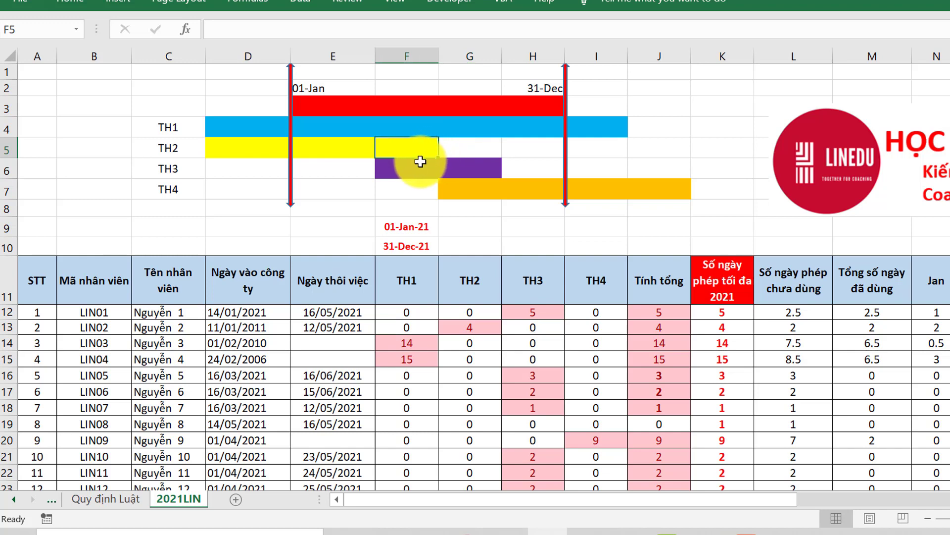
{"action": "left_click", "coordinate": [227, 140]}
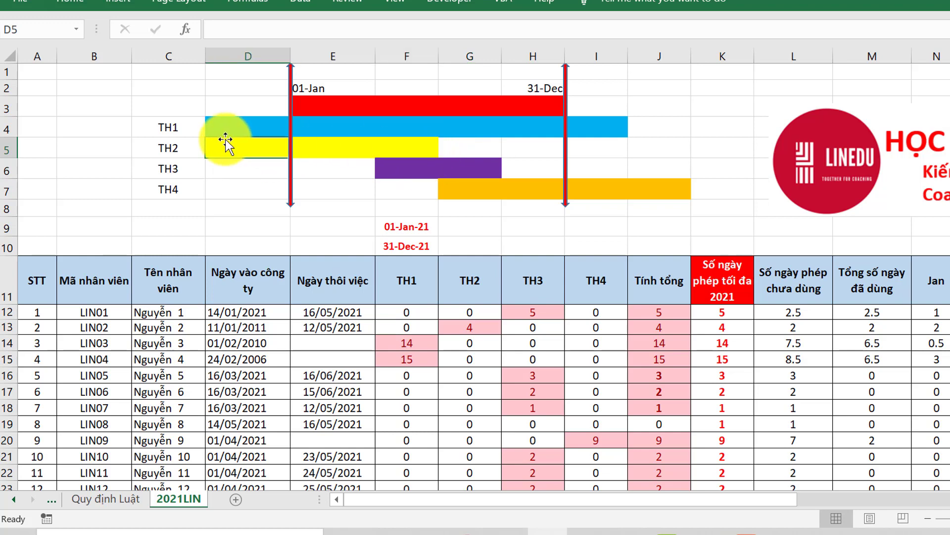
{"action": "left_click", "coordinate": [403, 144]}
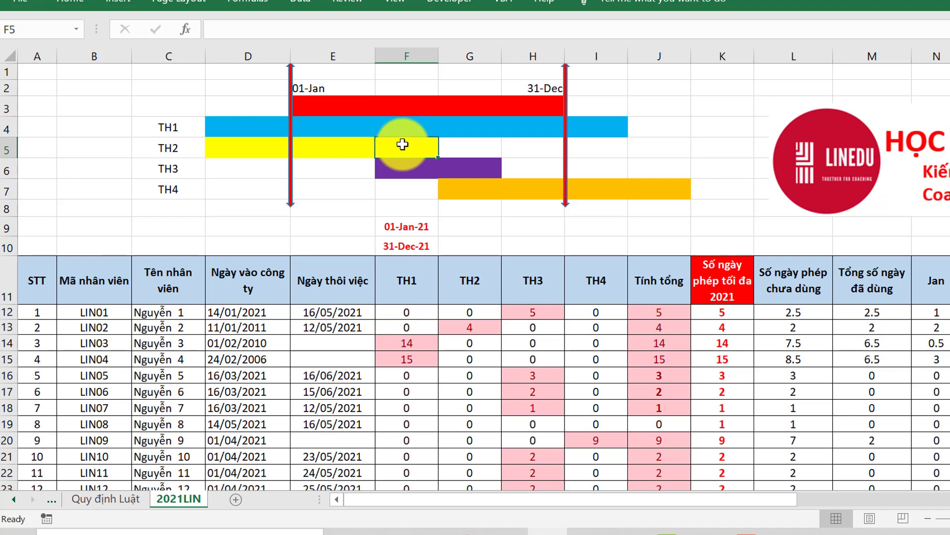
{"action": "left_click_drag", "start_coordinate": [248, 153], "coordinate": [194, 186]}
- Examine where the purple TH3 bar in F6:G6 starts and ends within the year boundaries
{"action": "left_click", "coordinate": [159, 174]}
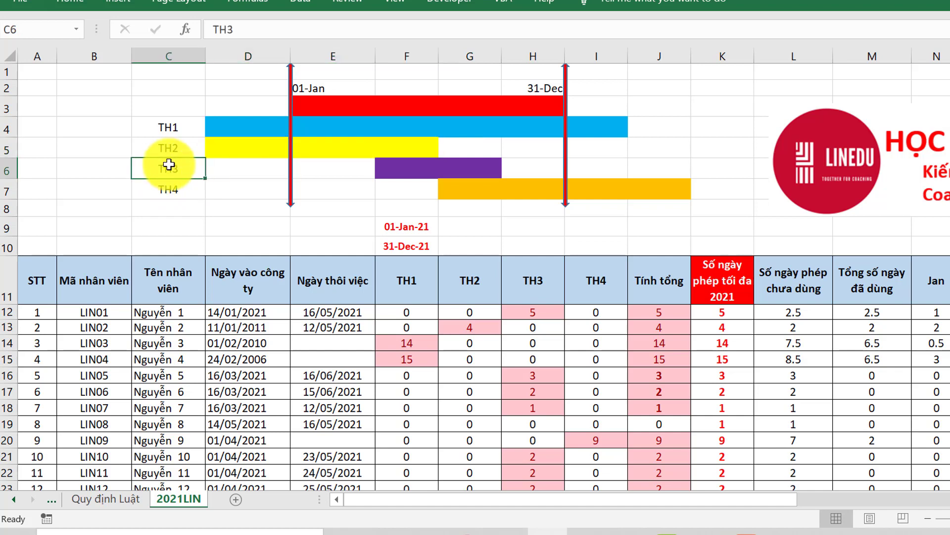
{"action": "left_click", "coordinate": [411, 173]}
{"action": "mouse_move", "coordinate": [411, 172]}
{"action": "left_mouse_down"}
{"action": "mouse_move", "coordinate": [541, 162]}
{"action": "mouse_move", "coordinate": [428, 173]}
{"action": "left_mouse_up"}
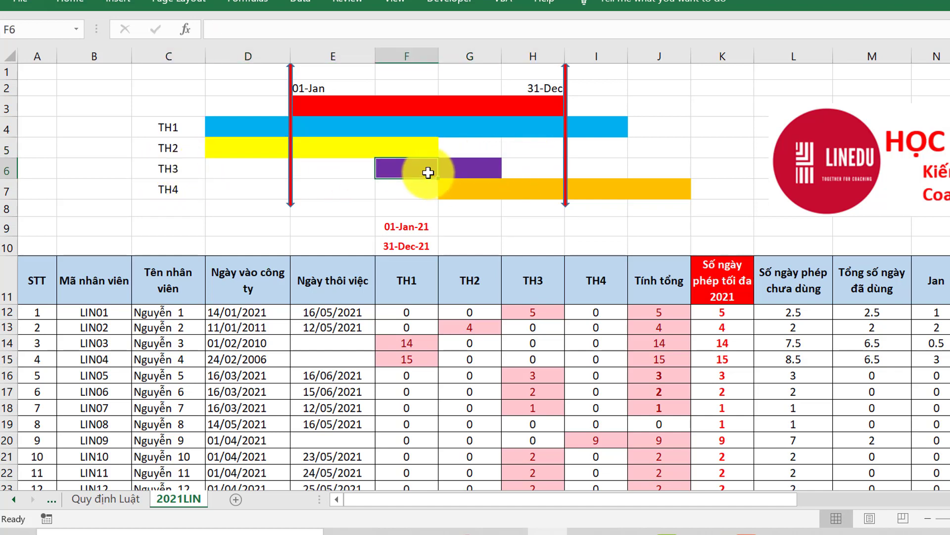
{"action": "left_click", "coordinate": [489, 166]}
{"action": "left_click", "coordinate": [417, 167]}
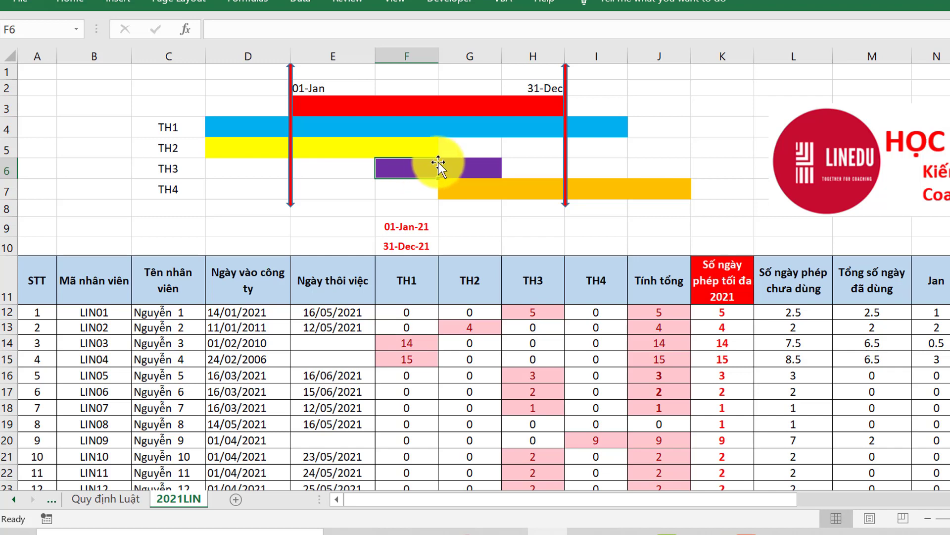
{"action": "left_click", "coordinate": [480, 163]}
{"action": "left_click", "coordinate": [429, 181]}
{"action": "left_click", "coordinate": [456, 167]}
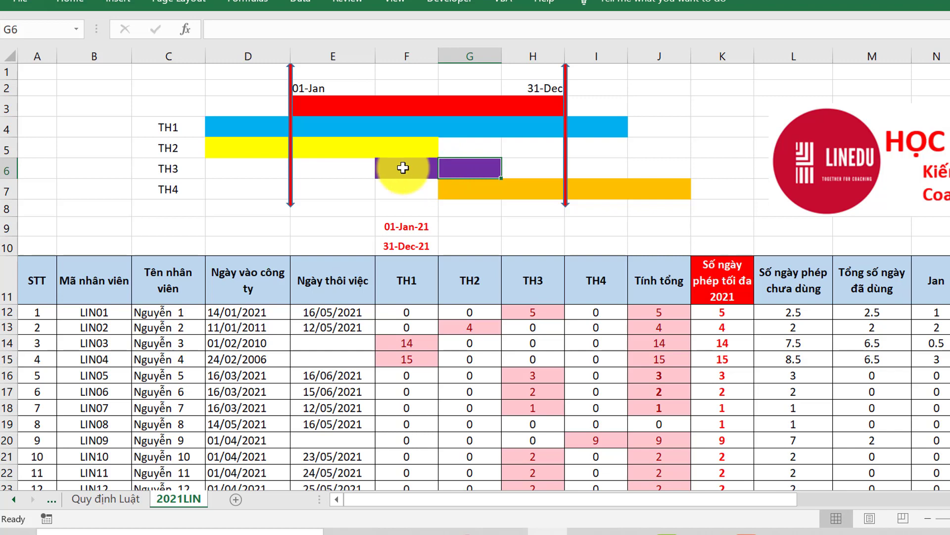
{"action": "left_click_drag", "start_coordinate": [396, 168], "coordinate": [446, 162]}
- Change the fill colour of the TH4 timeline bar in G7:J7 to black
{"action": "left_click", "coordinate": [184, 194]}
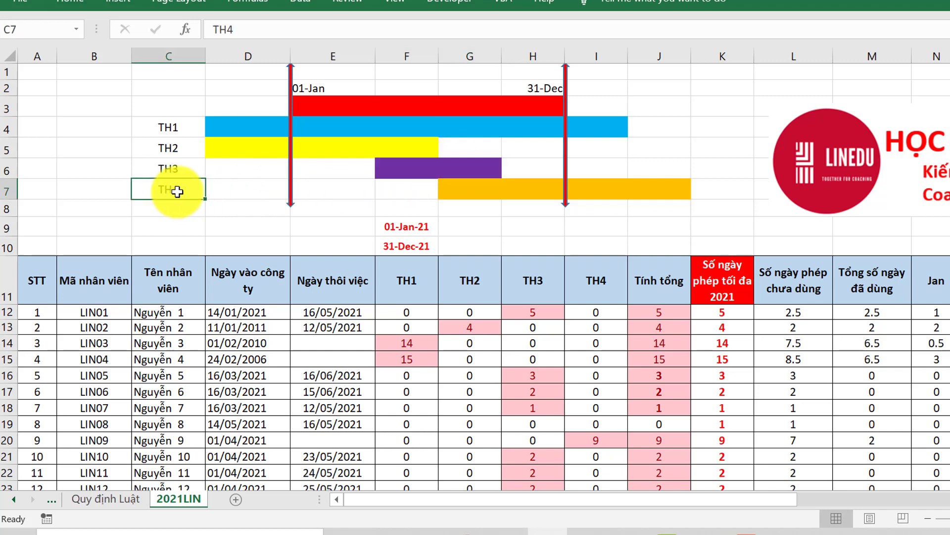
{"action": "left_click_drag", "start_coordinate": [492, 189], "coordinate": [656, 191]}
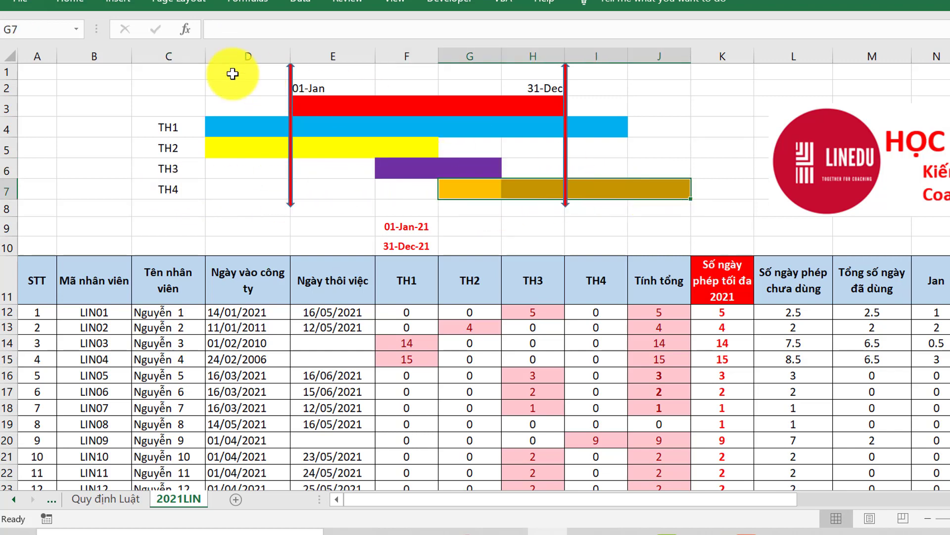
{"action": "left_click", "coordinate": [76, 3]}
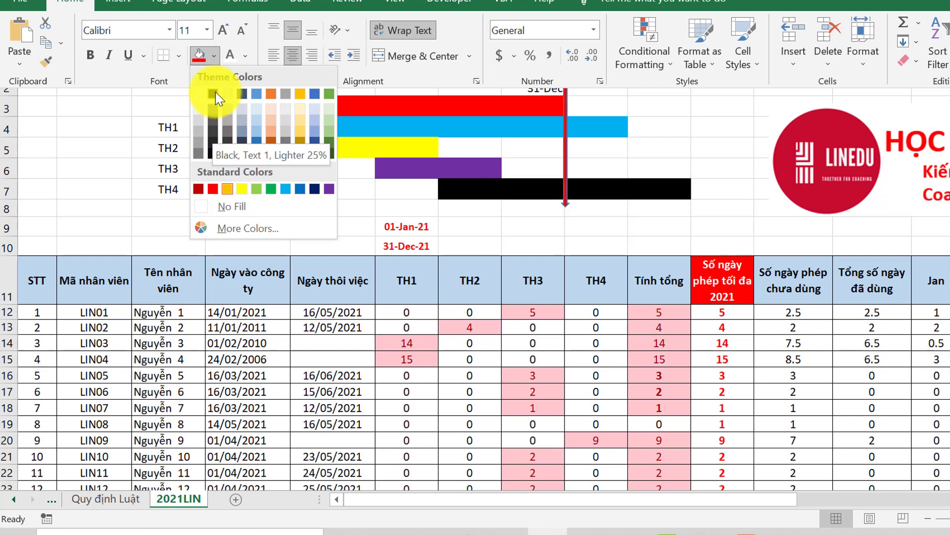
{"action": "left_click", "coordinate": [250, 134]}
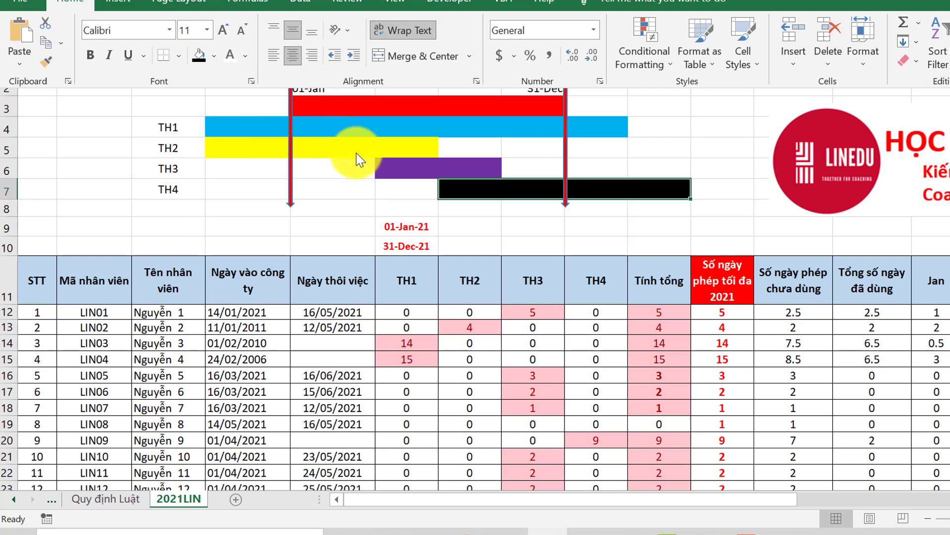
{"action": "left_click", "coordinate": [379, 205]}
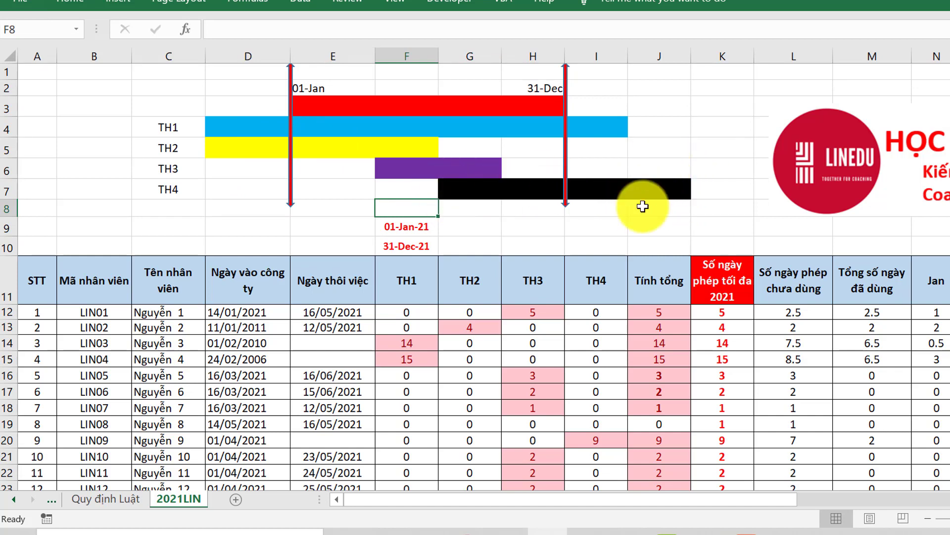
- Examine the TH4 bar's start and end against the year boundaries and compare it with the other case bars around 01-Jan
{"action": "left_click", "coordinate": [675, 197]}
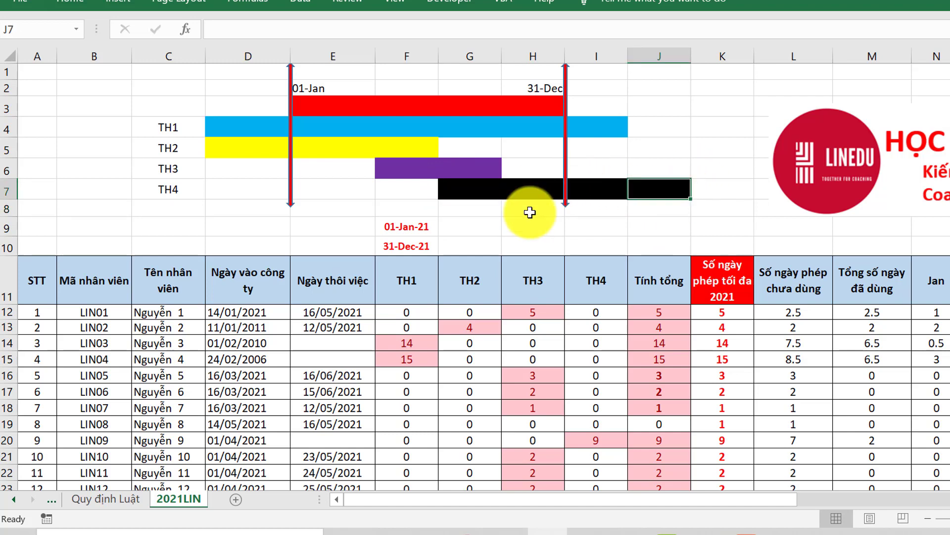
{"action": "key", "text": "Left"}
{"action": "key", "text": "Left"}
{"action": "key", "text": "Left"}
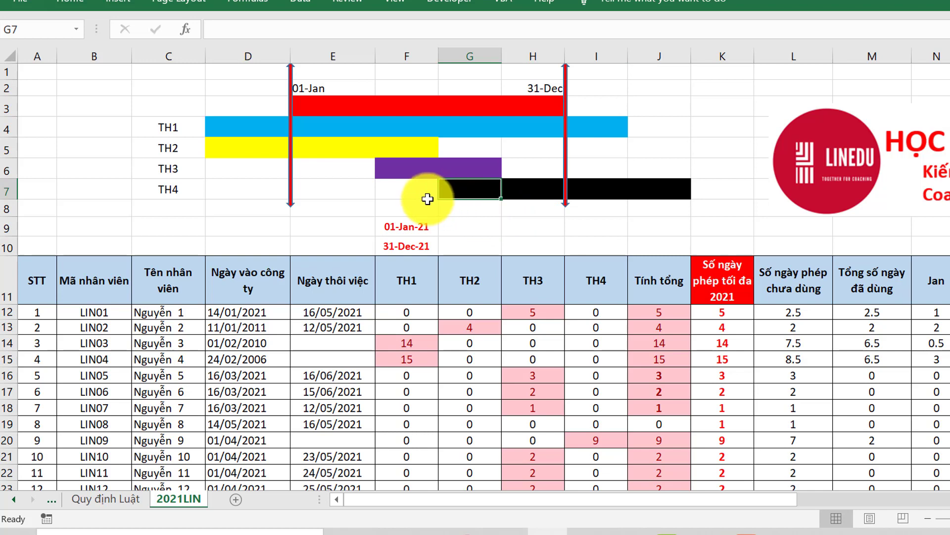
{"action": "left_click", "coordinate": [668, 183]}
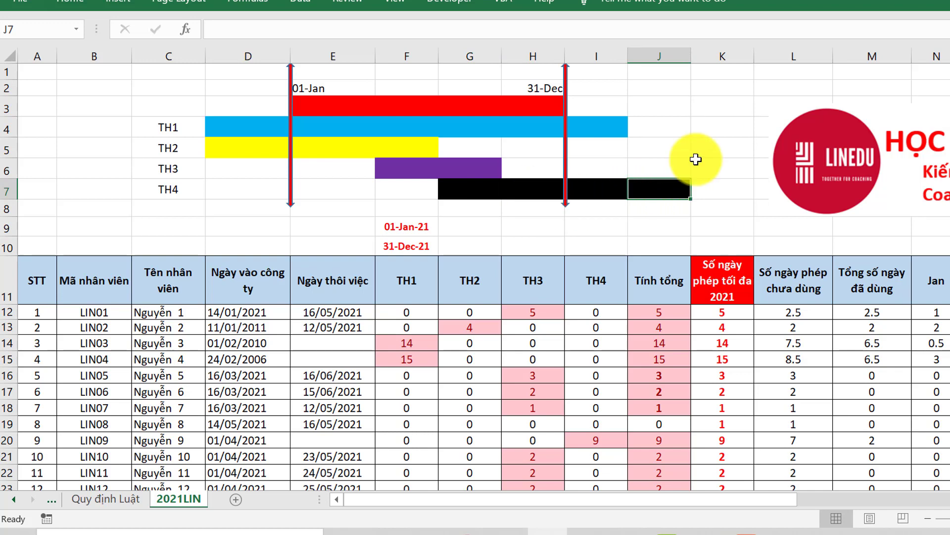
{"action": "left_click_drag", "start_coordinate": [495, 187], "coordinate": [629, 183]}
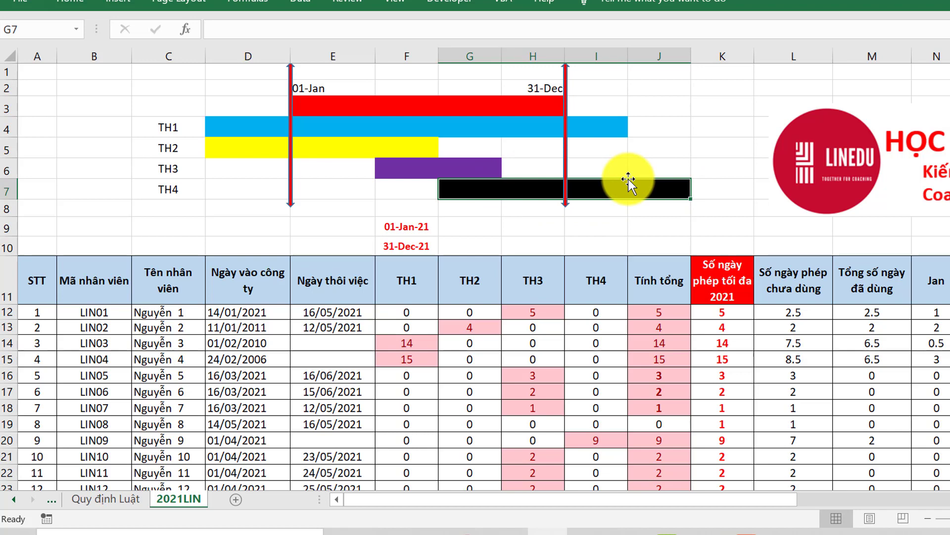
{"action": "left_click", "coordinate": [694, 161]}
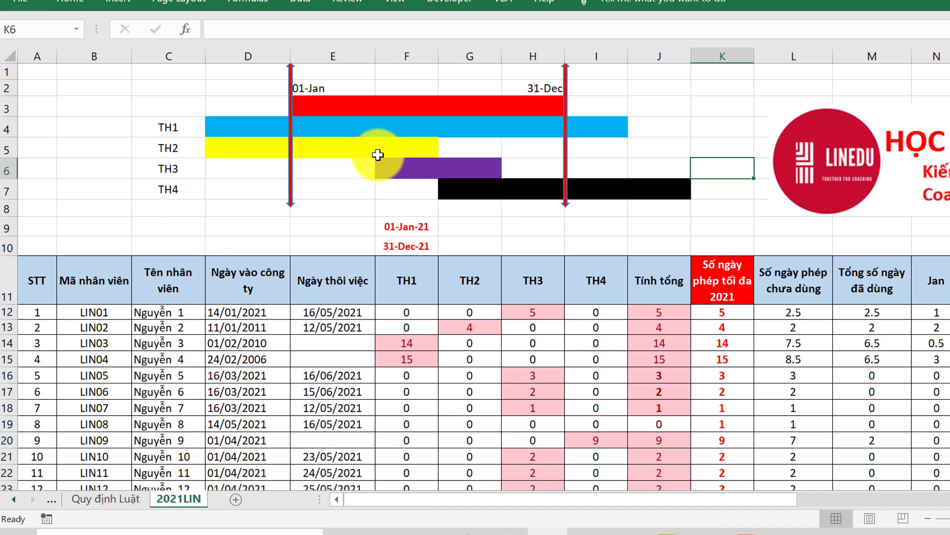
{"action": "left_click", "coordinate": [361, 124]}
{"action": "left_click", "coordinate": [359, 153]}
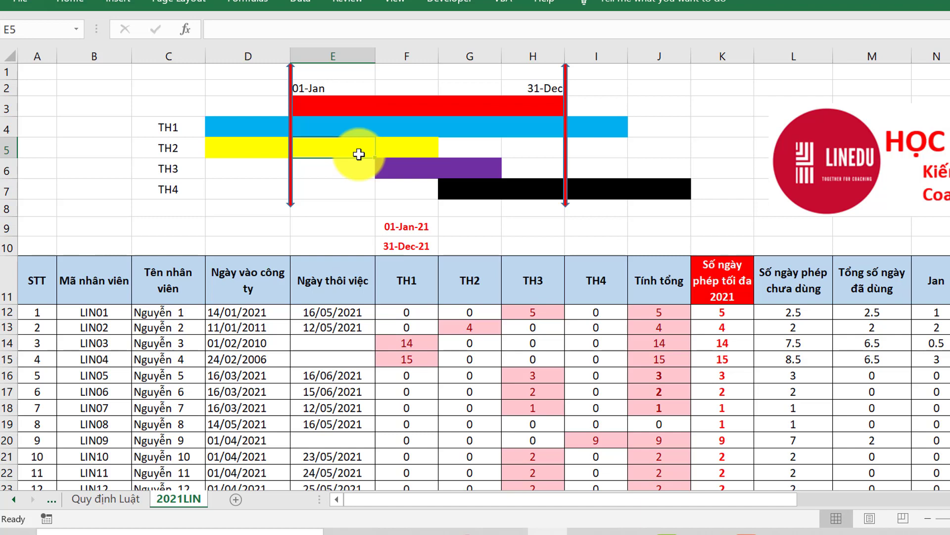
{"action": "left_click", "coordinate": [313, 101]}
{"action": "left_click_drag", "start_coordinate": [218, 132], "coordinate": [340, 165]}
{"action": "left_click_drag", "start_coordinate": [248, 168], "coordinate": [346, 154]}
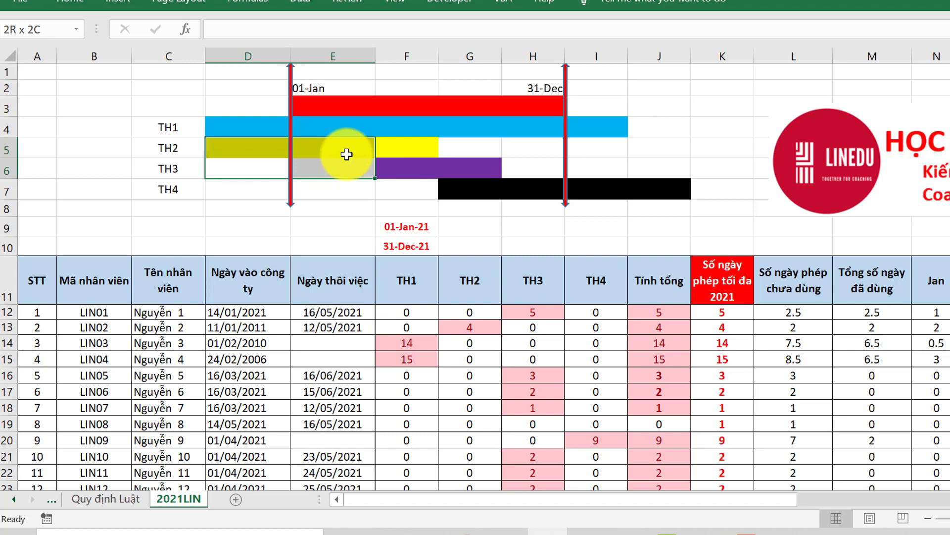
- Examine the case formulas in columns F to I and the total formula in J12 that sums them
{"action": "left_click", "coordinate": [405, 324]}
{"action": "left_click", "coordinate": [468, 312]}
{"action": "left_click", "coordinate": [601, 326]}
{"action": "left_click", "coordinate": [656, 312]}
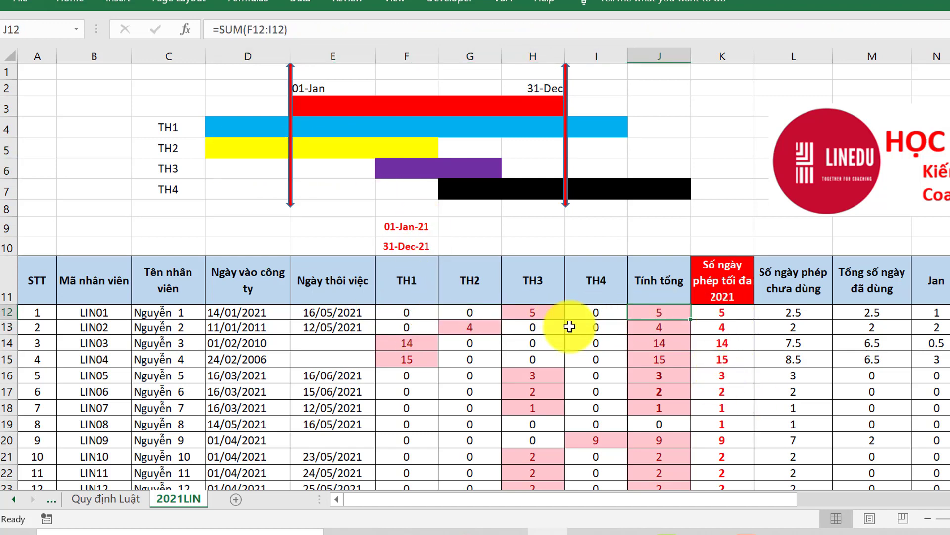
{"action": "left_click", "coordinate": [477, 311]}
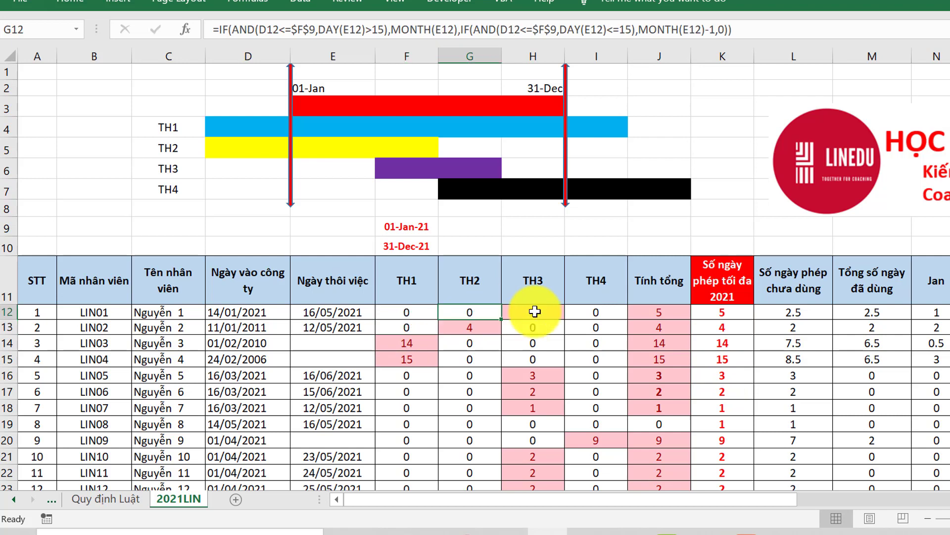
{"action": "left_click", "coordinate": [663, 305]}
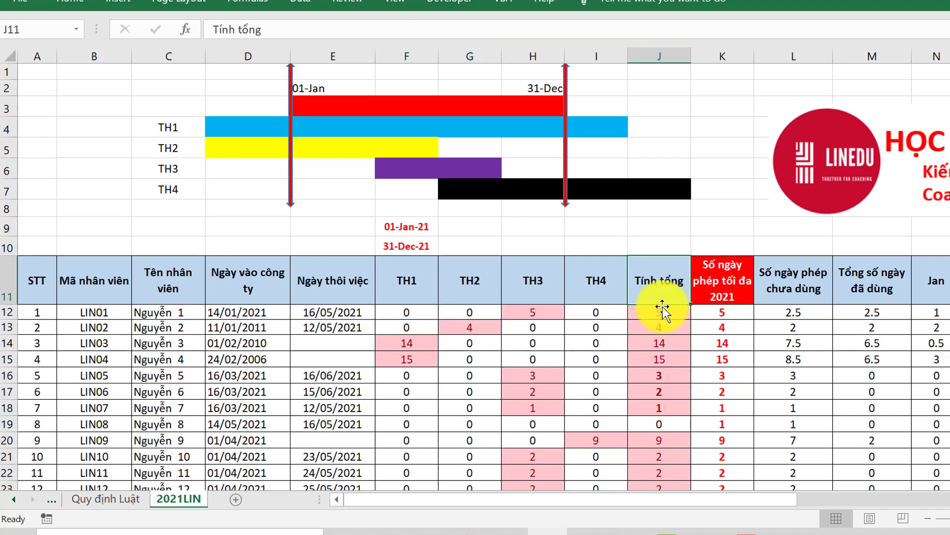
- Examine the TH1 formula in F12 and compare its start-date and leaving-date conditions with the TH1 timeline bar
{"action": "left_click", "coordinate": [246, 133]}
{"action": "left_click", "coordinate": [596, 135]}
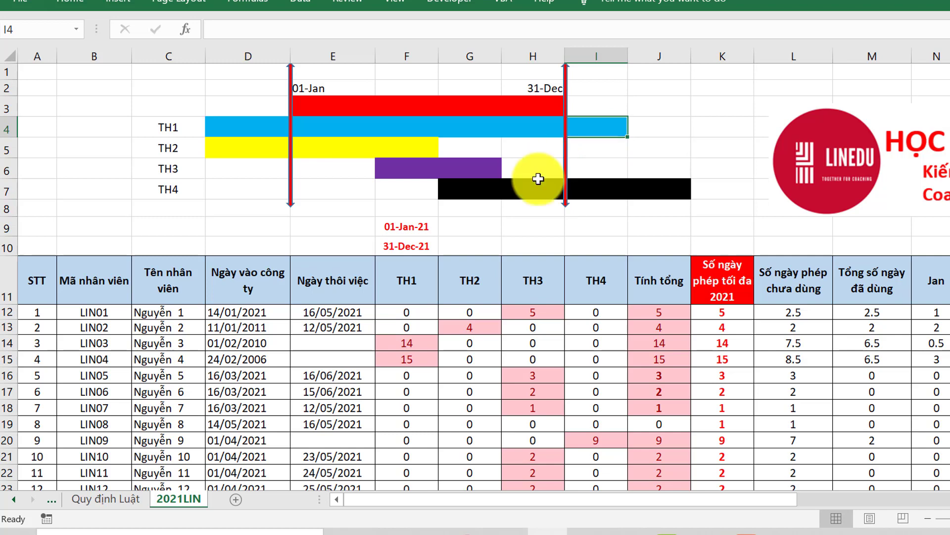
{"action": "left_click", "coordinate": [407, 288]}
{"action": "left_click", "coordinate": [414, 319]}
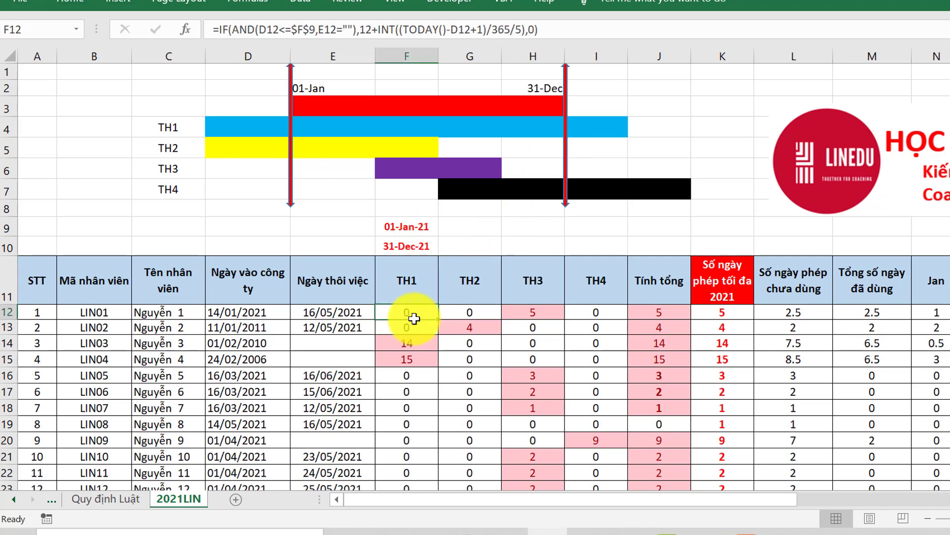
{"action": "left_click", "coordinate": [213, 124]}
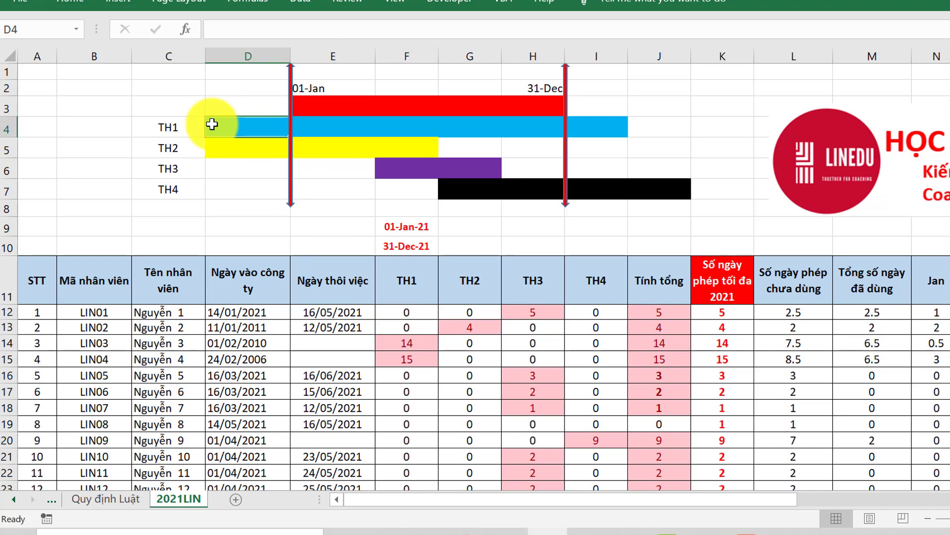
{"action": "left_click", "coordinate": [619, 129]}
{"action": "left_click_drag", "start_coordinate": [222, 127], "coordinate": [599, 130]}
{"action": "left_click", "coordinate": [415, 299]}
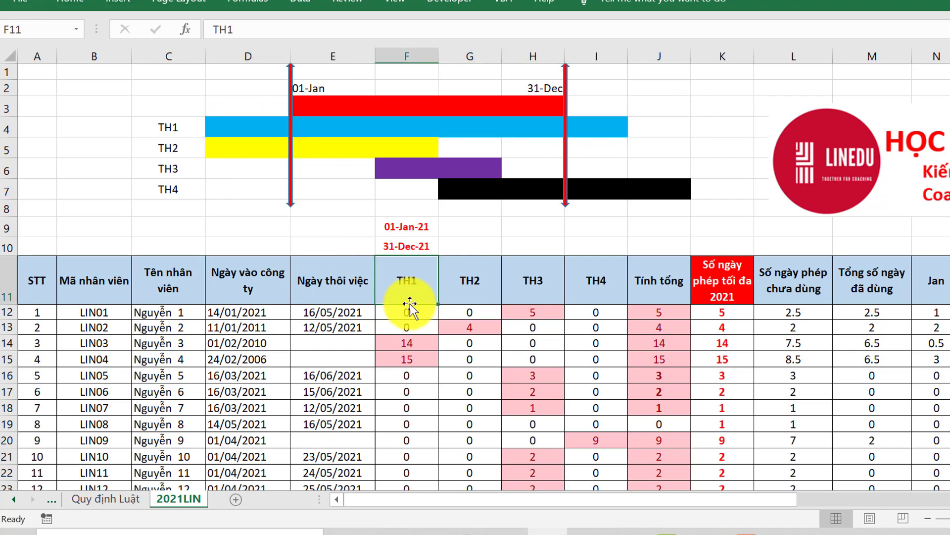
- Examine the seniority term TODAY()-D12+1 in F12's TH1 formula against the five-year leave rule on the Quy định Luật sheet
{"action": "left_click", "coordinate": [410, 312]}
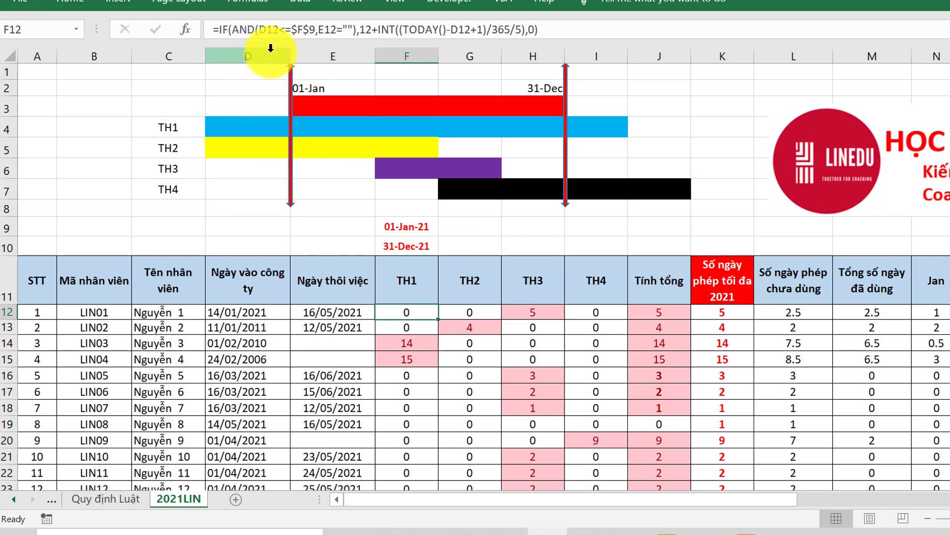
{"action": "key", "text": "F2"}
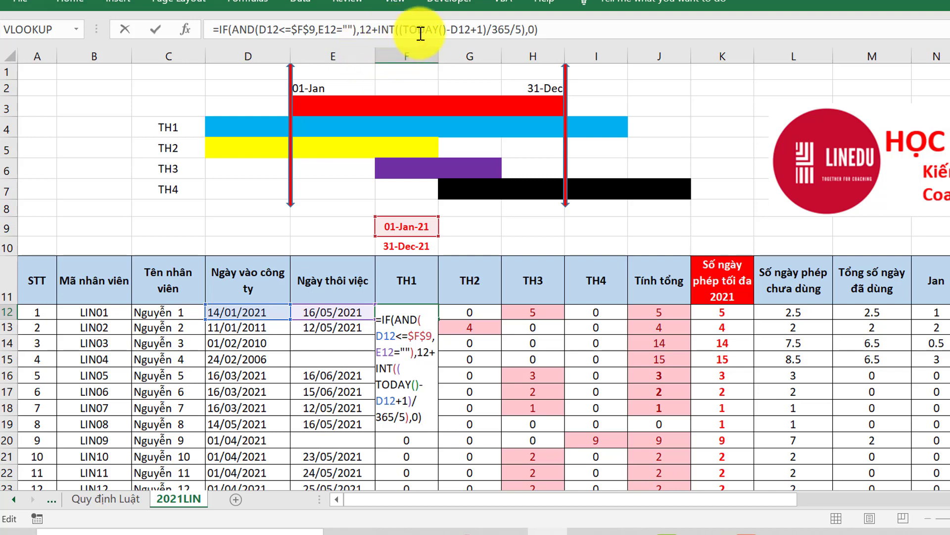
{"action": "left_click", "coordinate": [480, 31]}
{"action": "left_click_drag", "start_coordinate": [460, 31], "coordinate": [403, 30]}
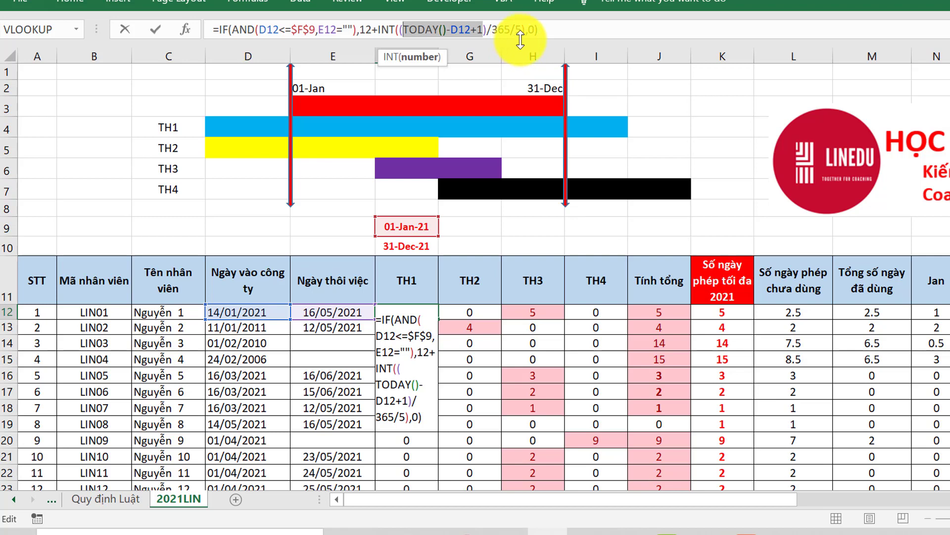
{"action": "left_click", "coordinate": [116, 499]}
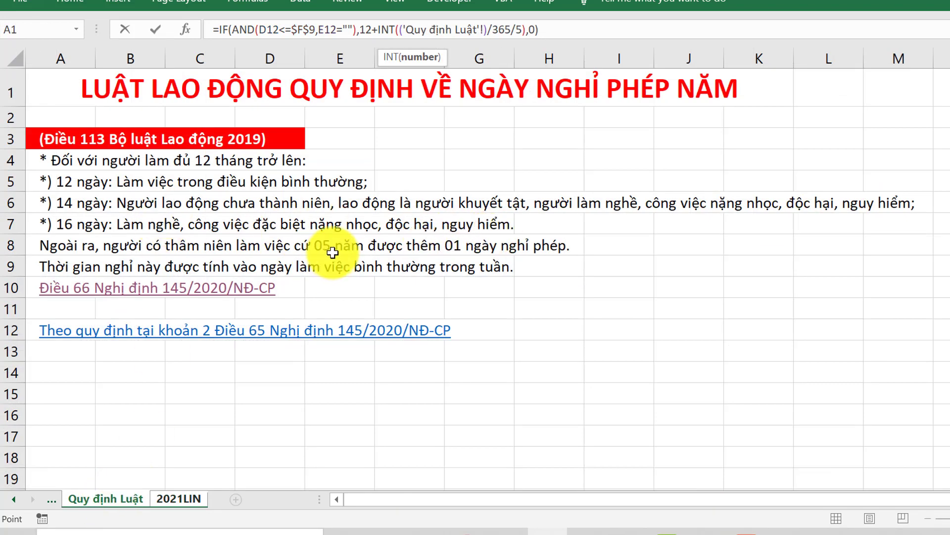
{"action": "left_click", "coordinate": [179, 499]}
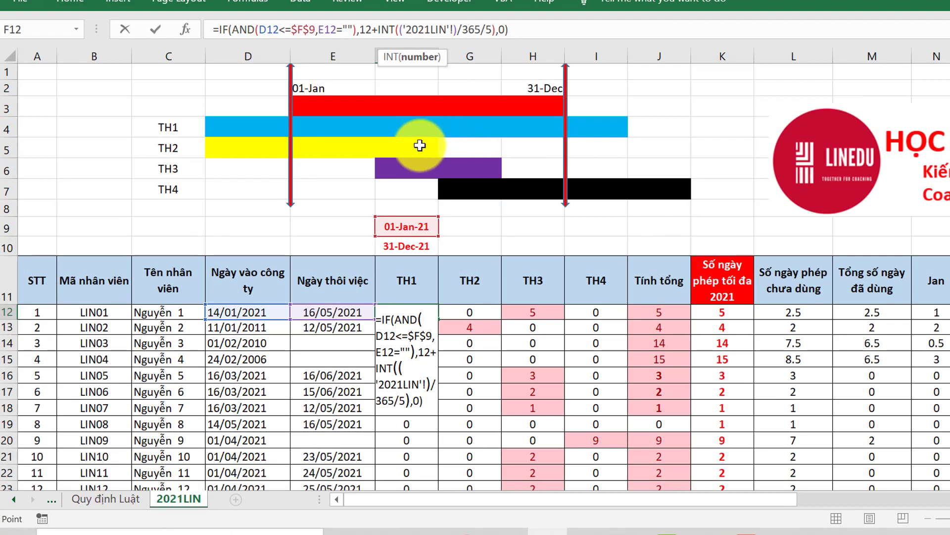
{"action": "key", "text": "Escape"}
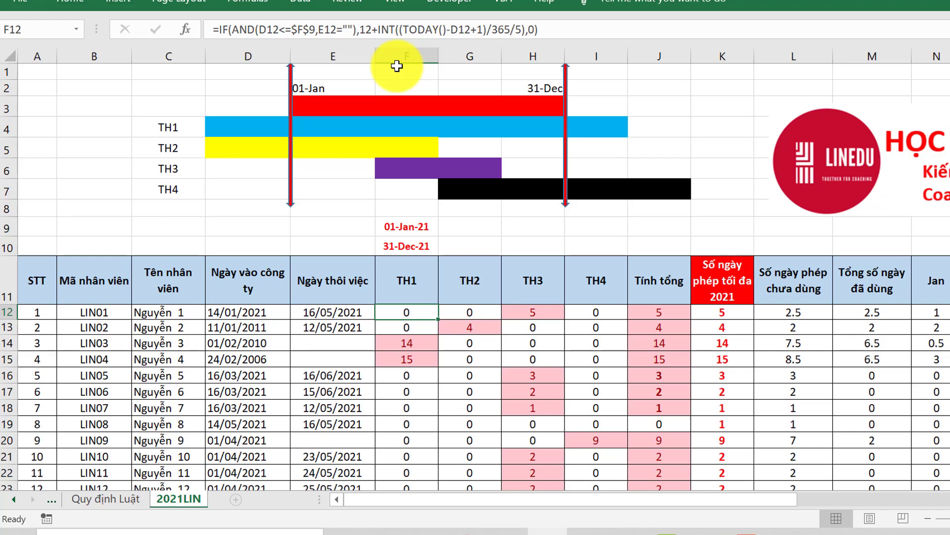
- Examine the TH2 formula in G12 and compare its start-date and leaving-day conditions with the TH2 timeline bar in D5:F5
{"action": "left_click", "coordinate": [699, 113]}
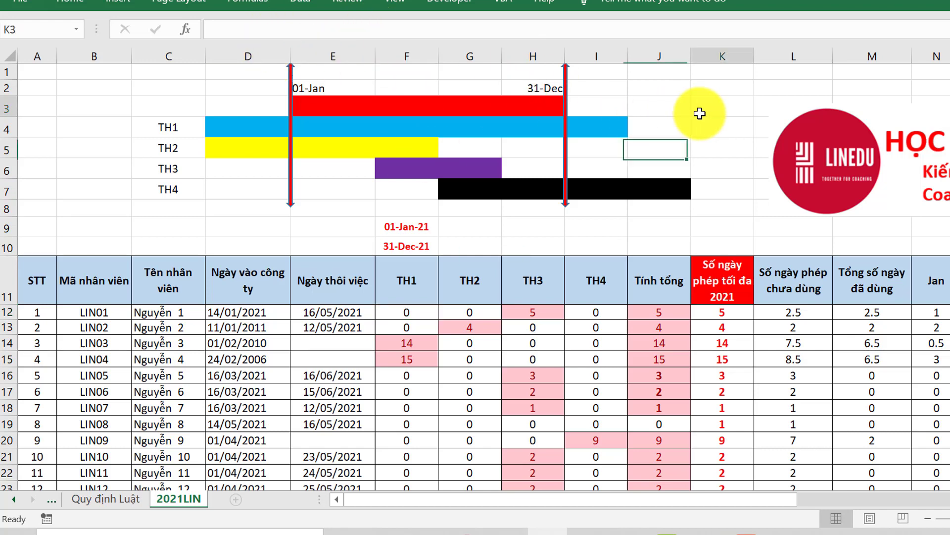
{"action": "left_click", "coordinate": [466, 312]}
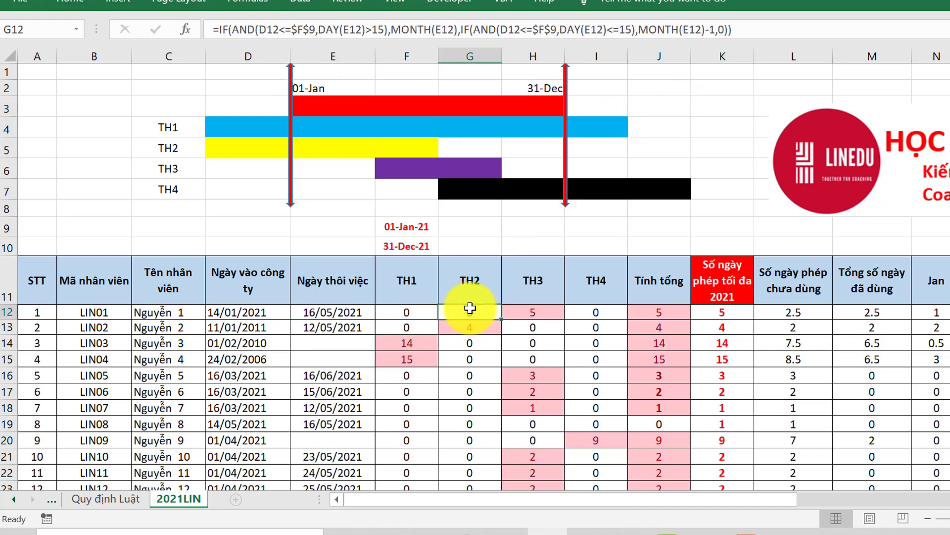
{"action": "left_click", "coordinate": [221, 153]}
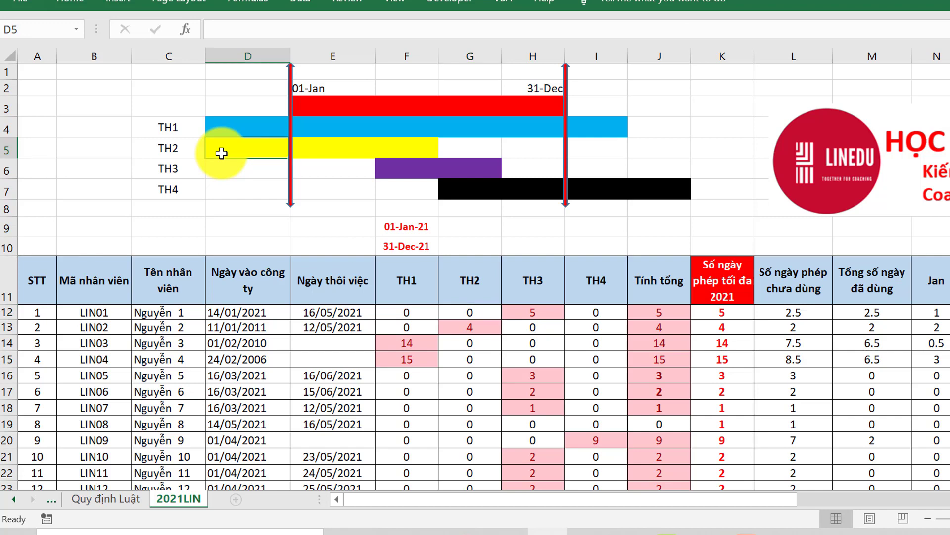
{"action": "left_click_drag", "start_coordinate": [432, 153], "coordinate": [206, 151]}
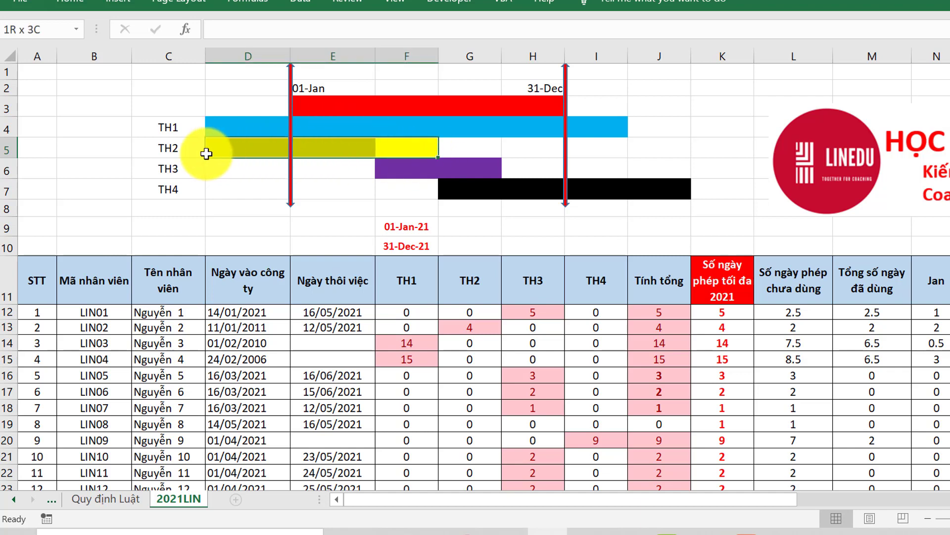
{"action": "left_click", "coordinate": [470, 312]}
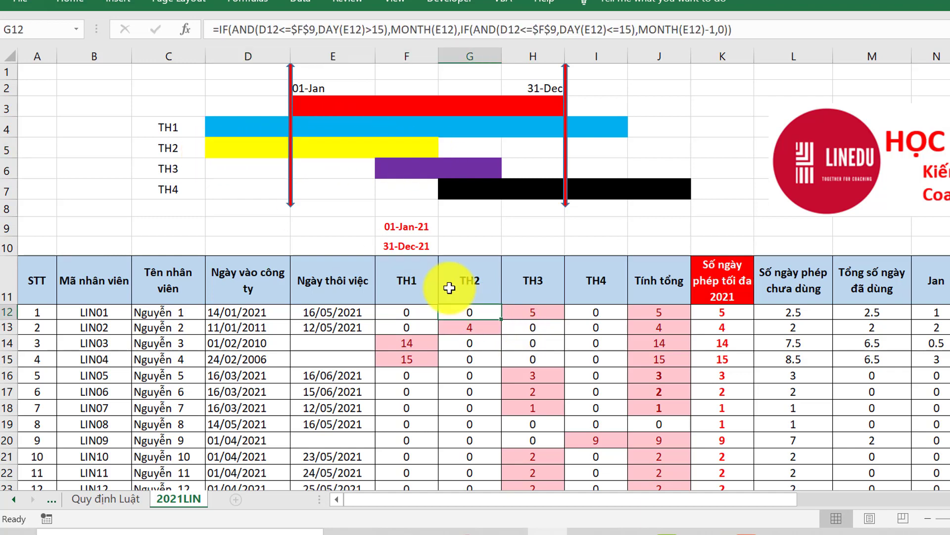
{"action": "double_click", "coordinate": [473, 315]}
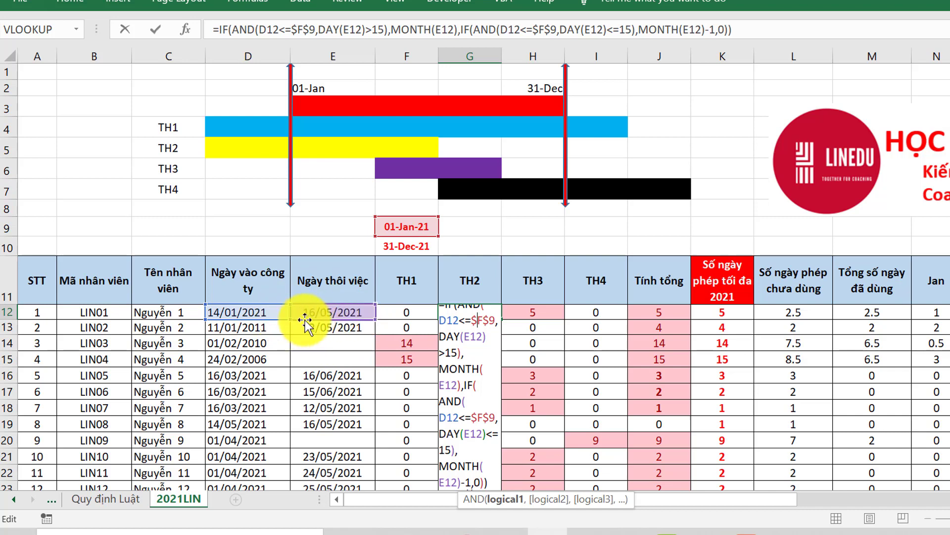
{"action": "key", "text": "Escape"}
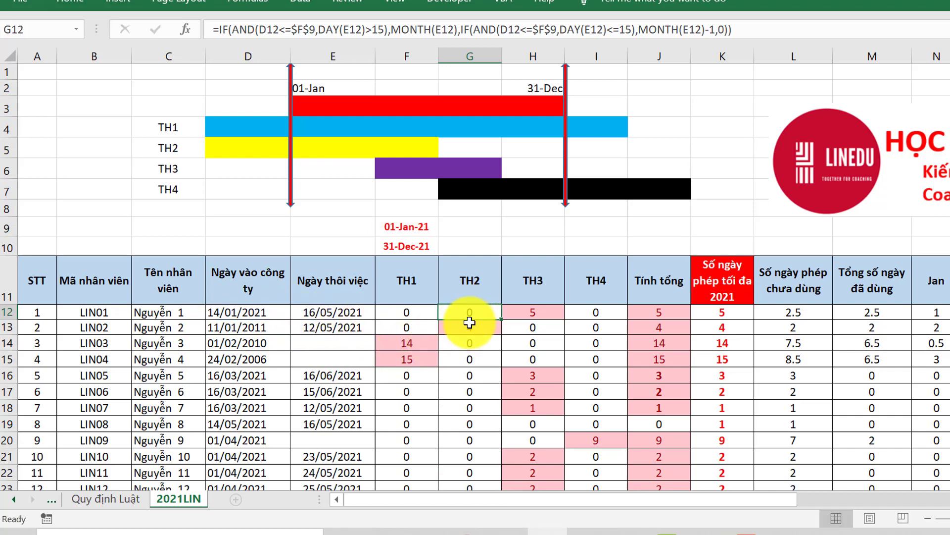
- Trace the TH2 formula in G13 to the start and leaving dates of employee LIN02
{"action": "key", "text": "Down"}
{"action": "key", "text": "F2"}
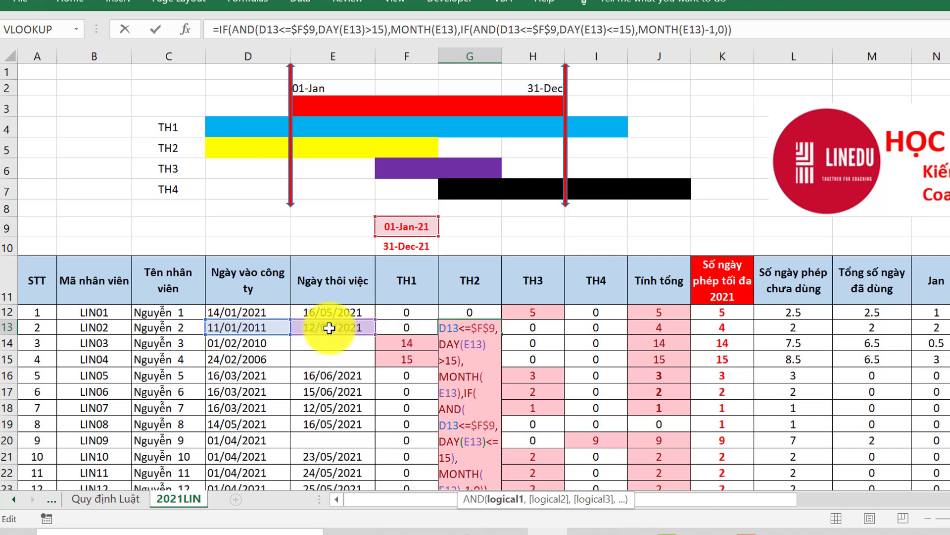
{"action": "key", "text": "ctrl+Return"}
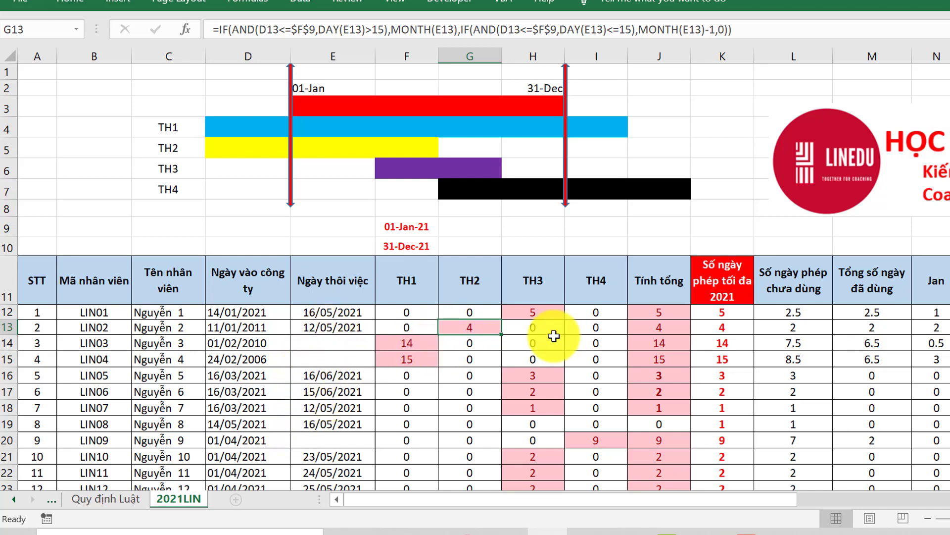
- Examine the TH3 conditions in H12 against the timeline bar in F6:G6 and the blank leaving-date cell E14
{"action": "left_click", "coordinate": [559, 313]}
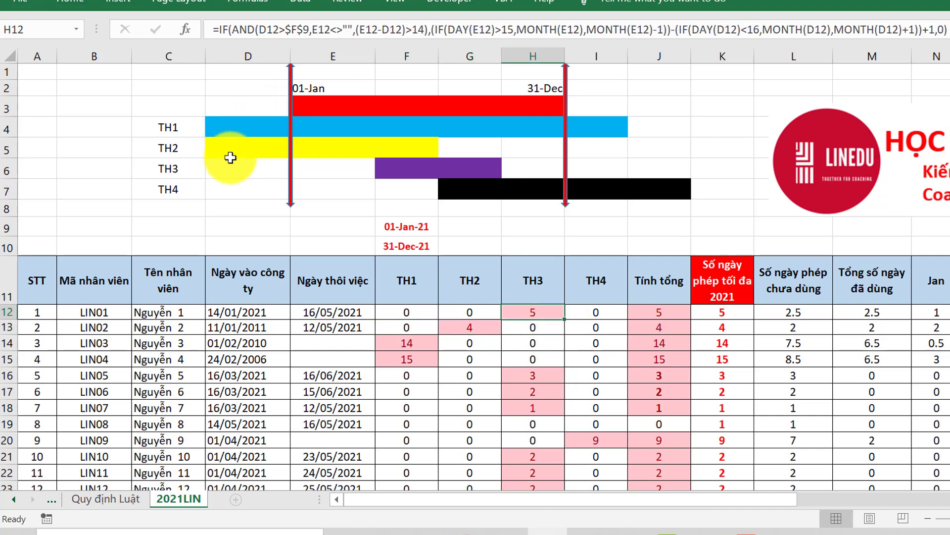
{"action": "left_click", "coordinate": [388, 166]}
{"action": "left_click", "coordinate": [460, 168]}
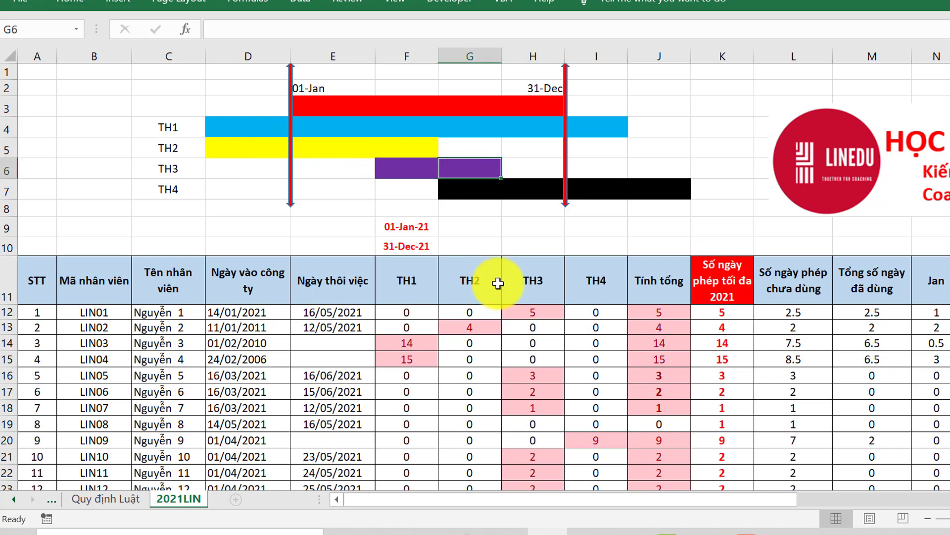
{"action": "left_click", "coordinate": [532, 310]}
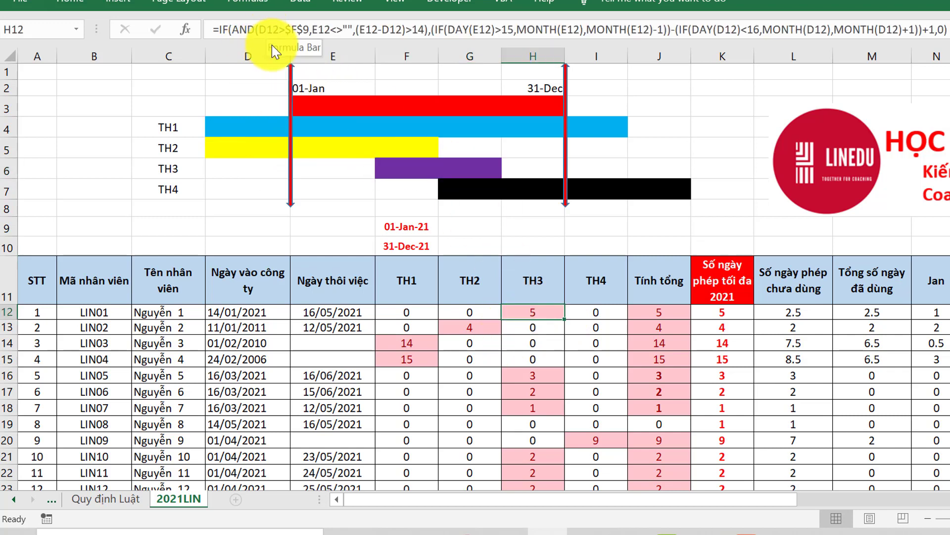
{"action": "key", "text": "F2"}
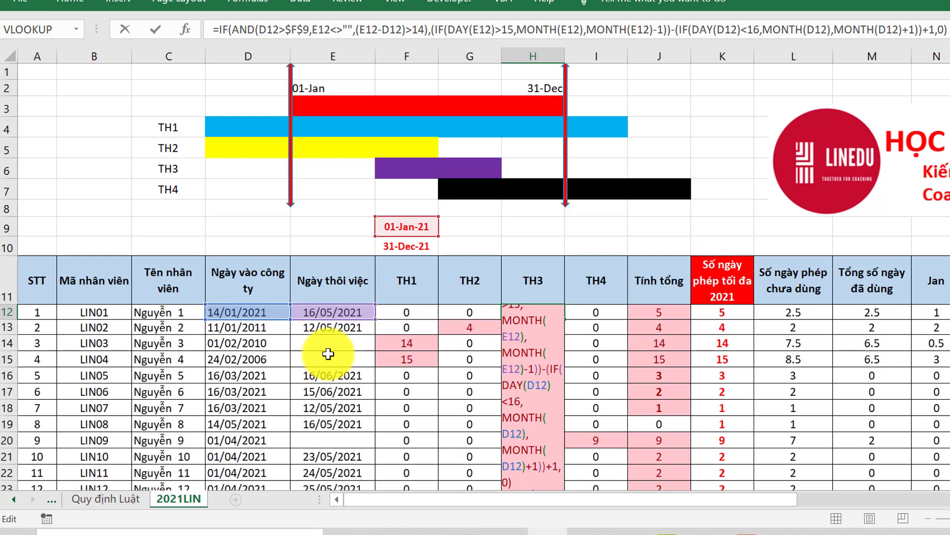
{"action": "left_click", "coordinate": [338, 349]}
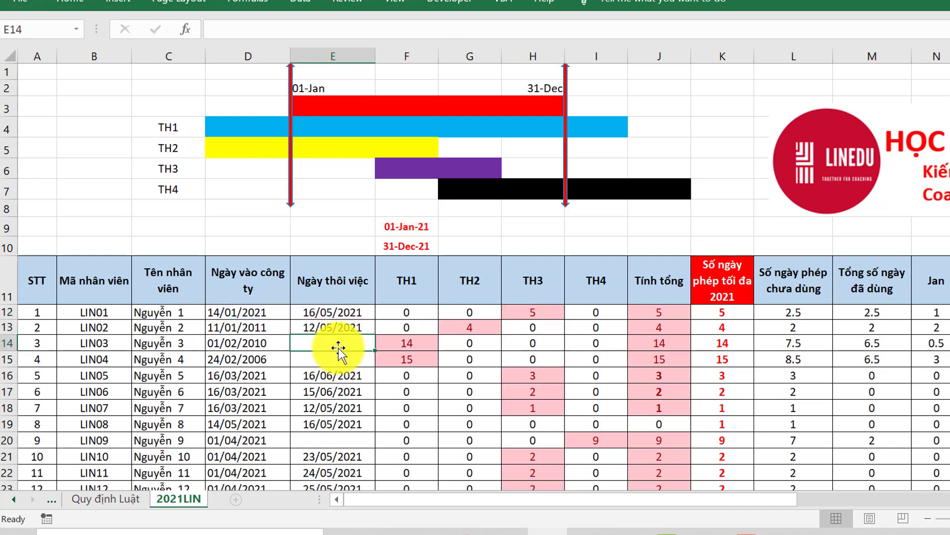
{"action": "type", "text": "0"}
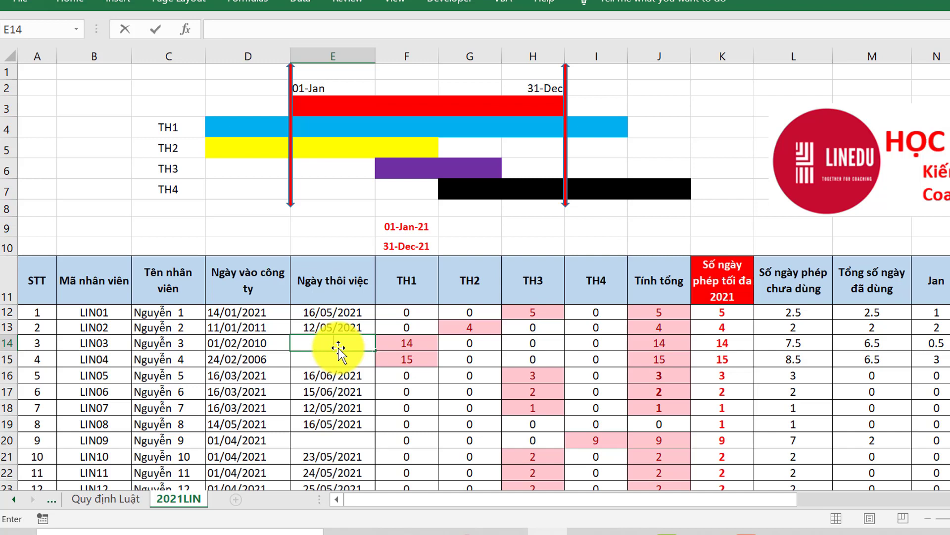
{"action": "left_click", "coordinate": [537, 313]}
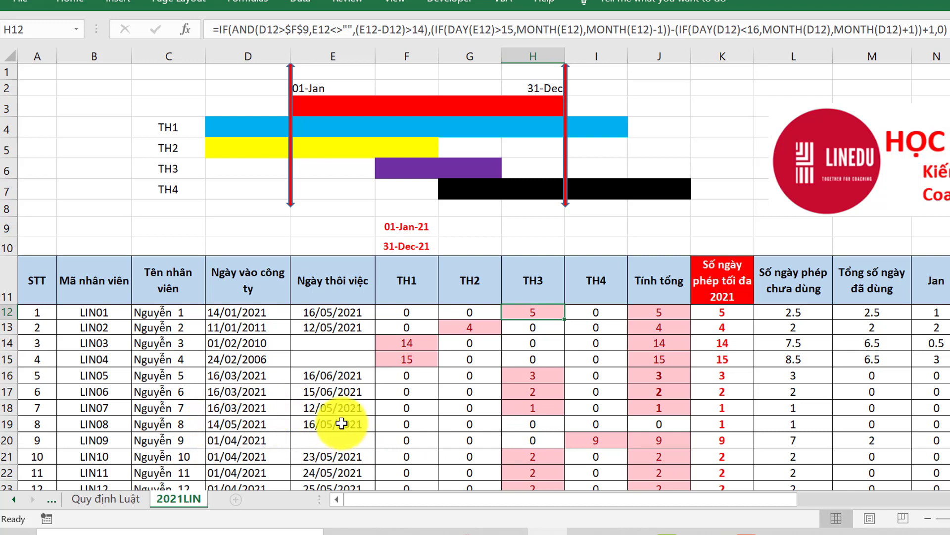
- Check the more-than-14-day condition of the TH3 formula in H19 against LIN08's start and leaving dates
{"action": "left_click", "coordinate": [265, 427]}
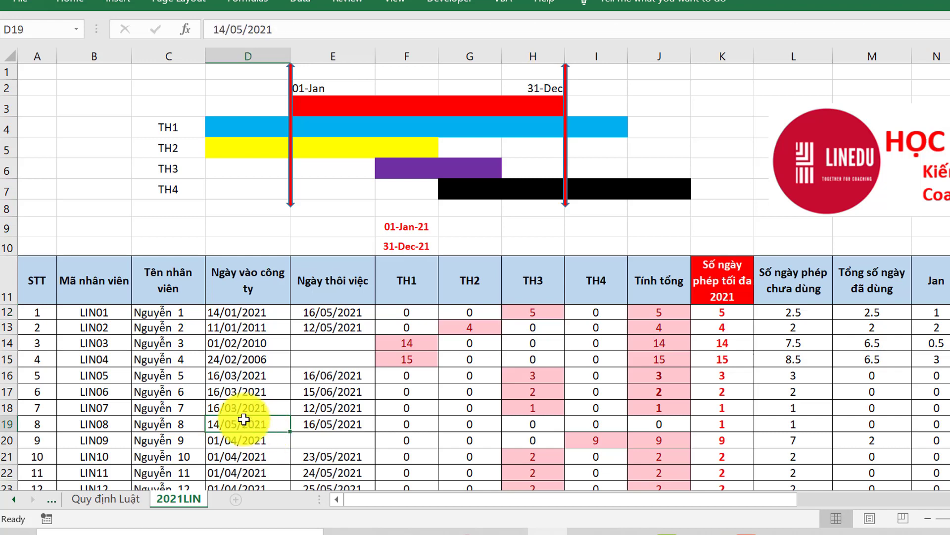
{"action": "left_click", "coordinate": [327, 421]}
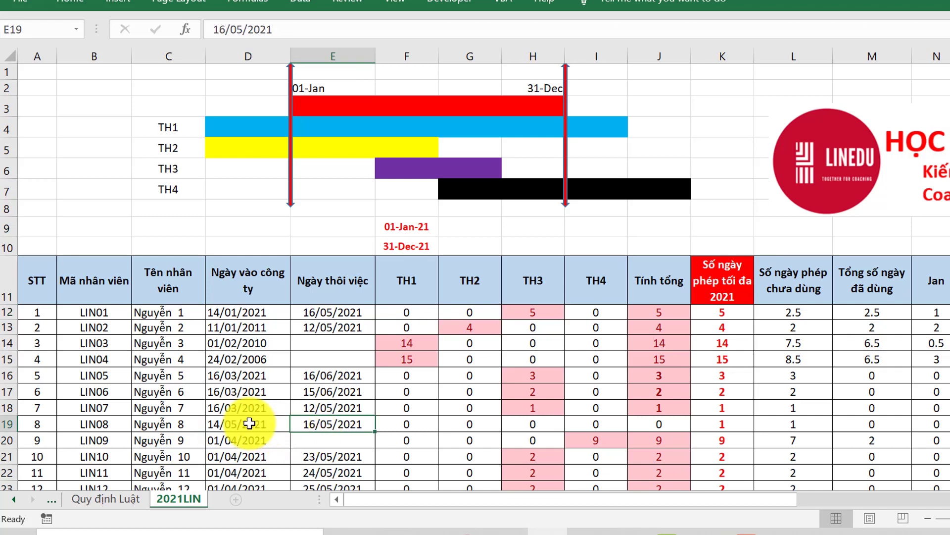
{"action": "left_click", "coordinate": [544, 434]}
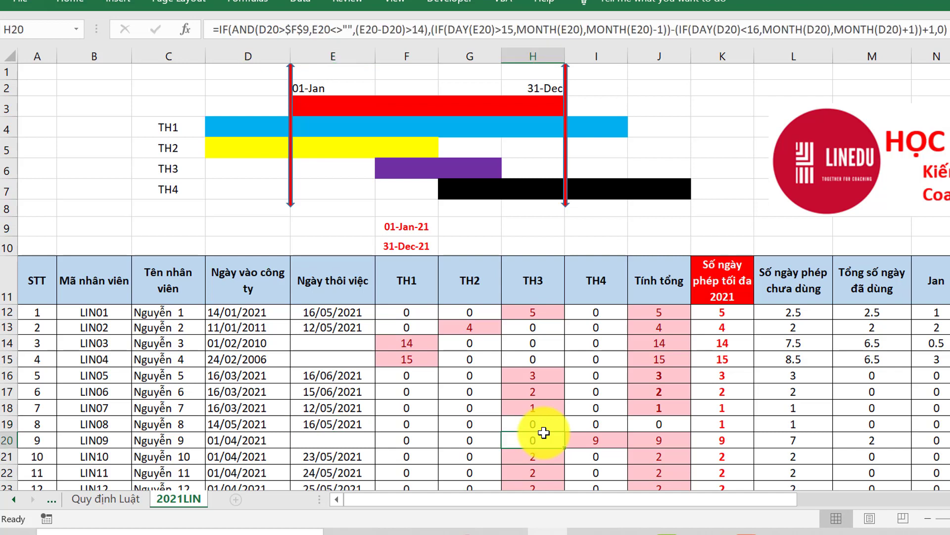
{"action": "left_click", "coordinate": [541, 426]}
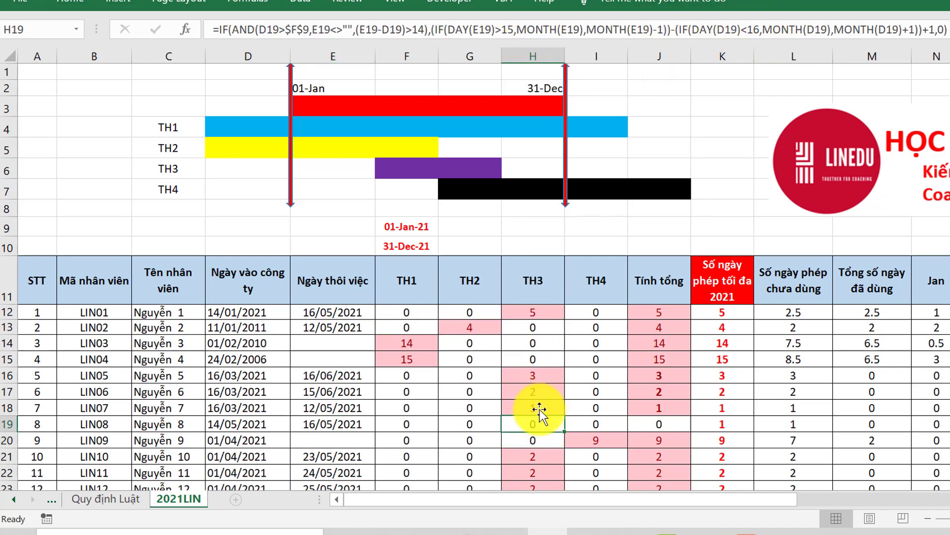
- Examine the leaving-month and starting-month parts of the TH3 formula in H12 that are subtracted from each other
{"action": "left_click", "coordinate": [542, 312]}
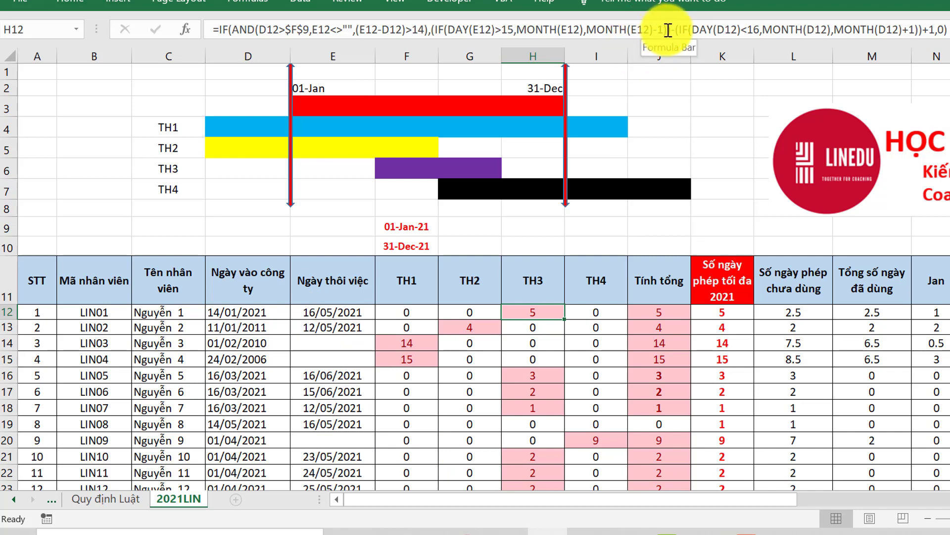
{"action": "left_click_drag", "start_coordinate": [668, 31], "coordinate": [518, 35]}
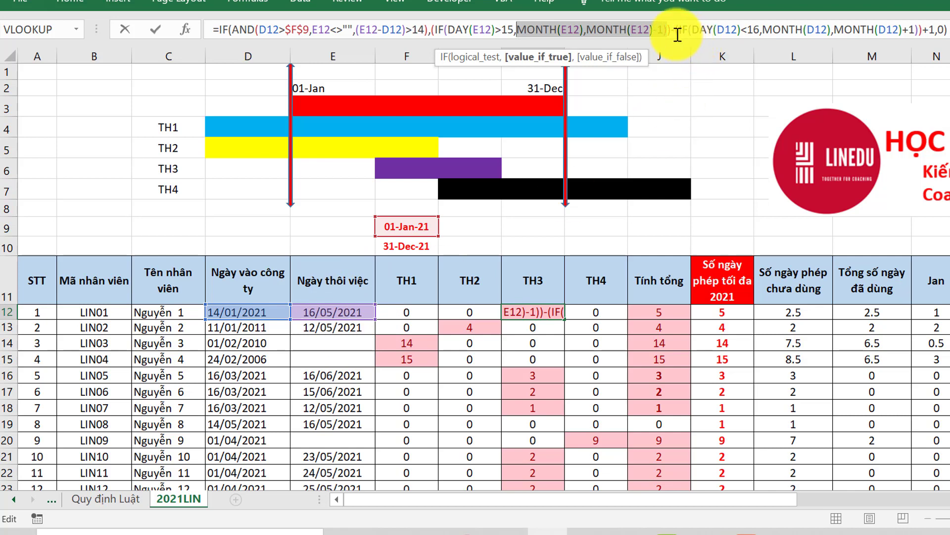
{"action": "left_click_drag", "start_coordinate": [676, 31], "coordinate": [946, 30]}
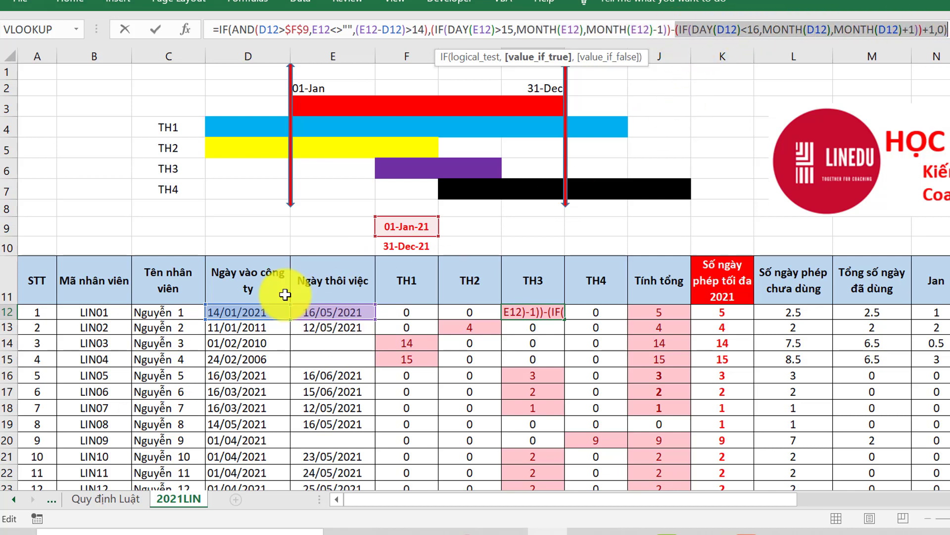
{"action": "key", "text": "ctrl+Return"}
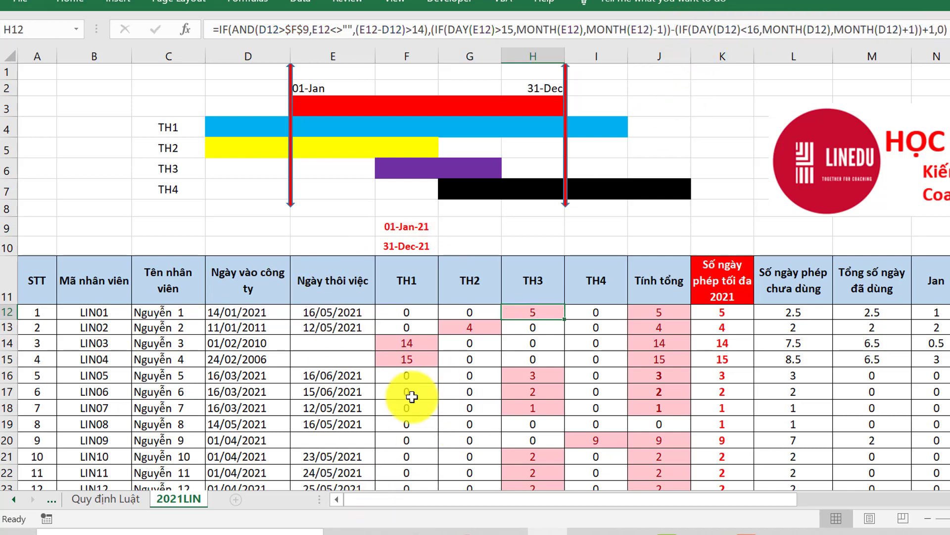
- Compare LIN05's start and leaving dates in D16:E16 with the day-15 cutoffs in the TH3 formula, using H17 as reference
{"action": "left_click_drag", "start_coordinate": [268, 375], "coordinate": [338, 376]}
{"action": "left_click", "coordinate": [533, 391]}
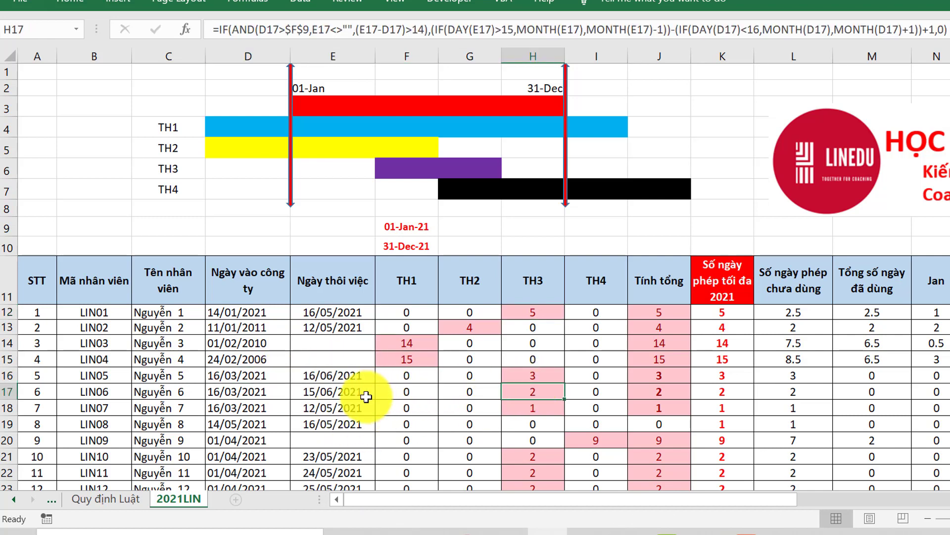
{"action": "left_click", "coordinate": [347, 372]}
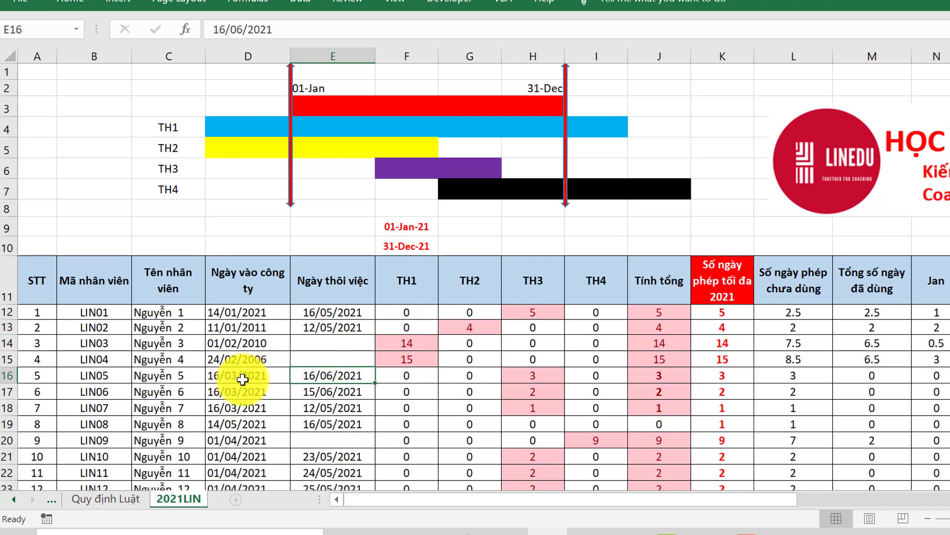
{"action": "left_click", "coordinate": [223, 375]}
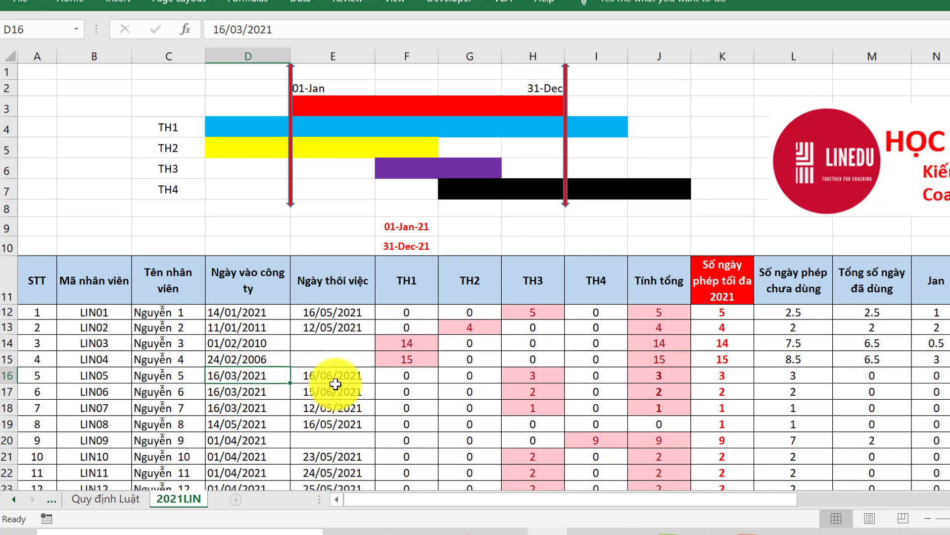
{"action": "left_click", "coordinate": [364, 375]}
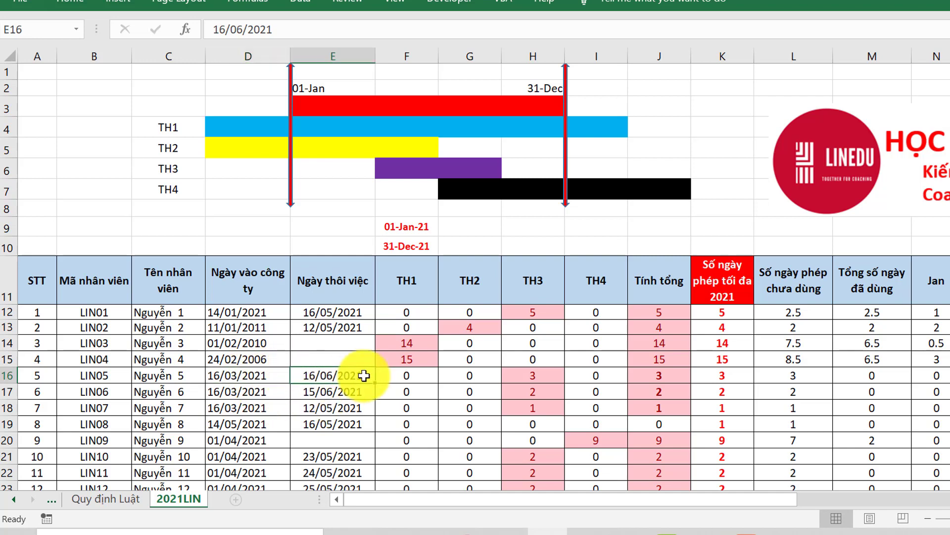
{"action": "left_click", "coordinate": [248, 376]}
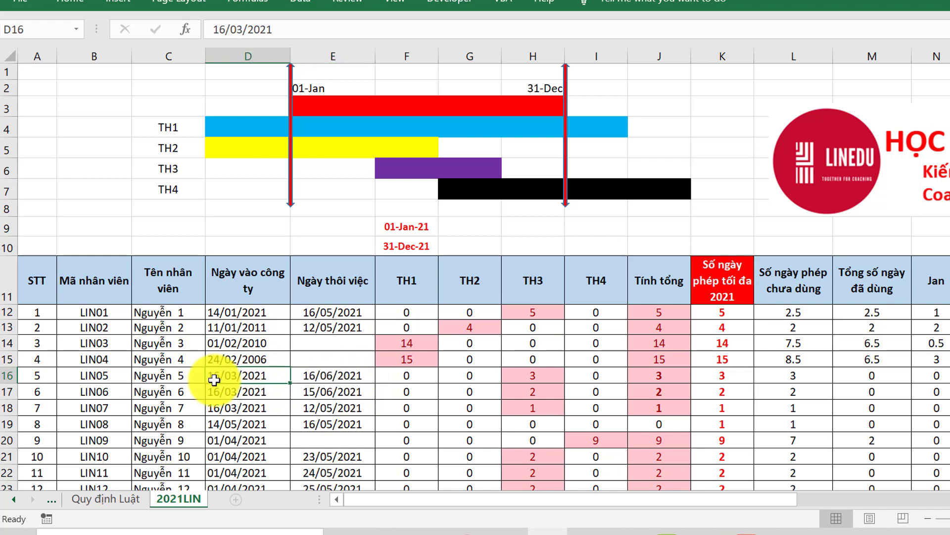
- Examine the TH4 formula in I12 against the timeline bar in G7:J7, including the starting-month part subtracted from 12
{"action": "left_click", "coordinate": [531, 379]}
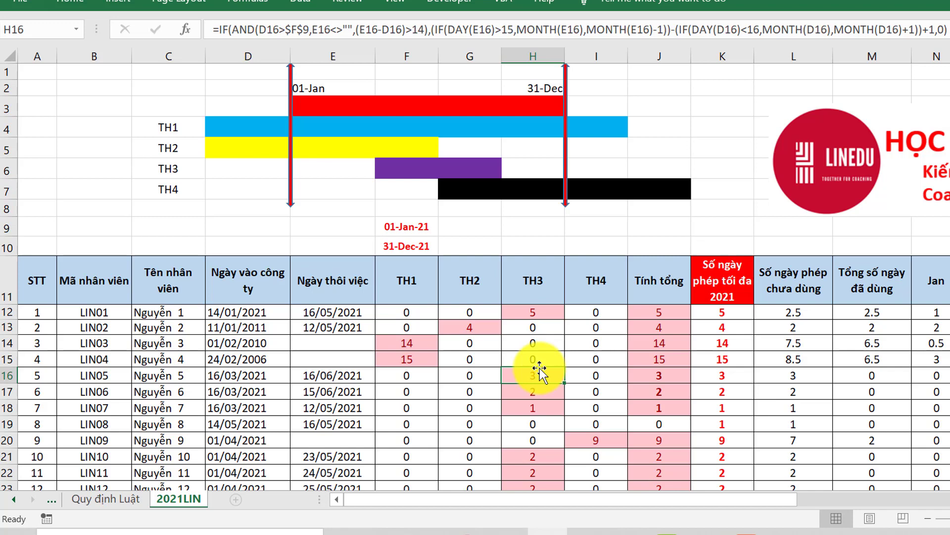
{"action": "left_click", "coordinate": [618, 311]}
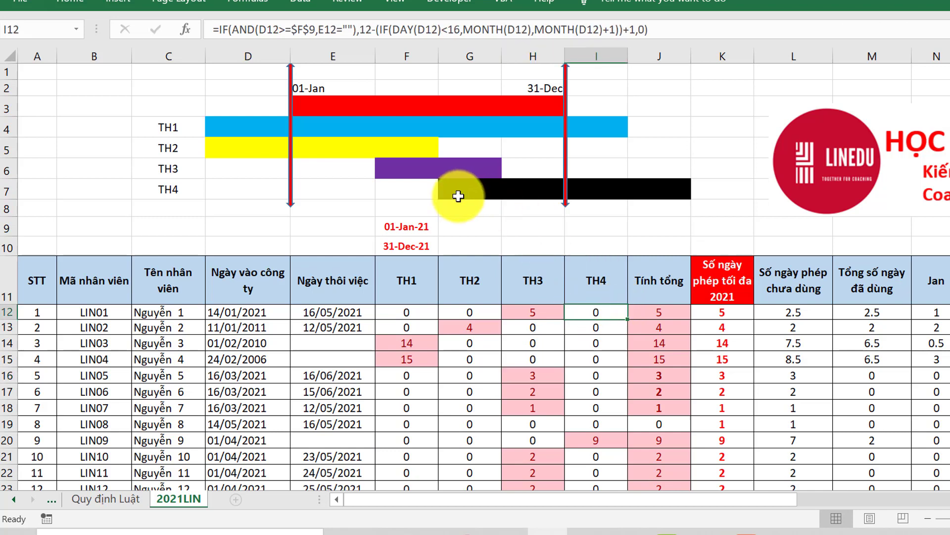
{"action": "left_click_drag", "start_coordinate": [459, 196], "coordinate": [683, 187]}
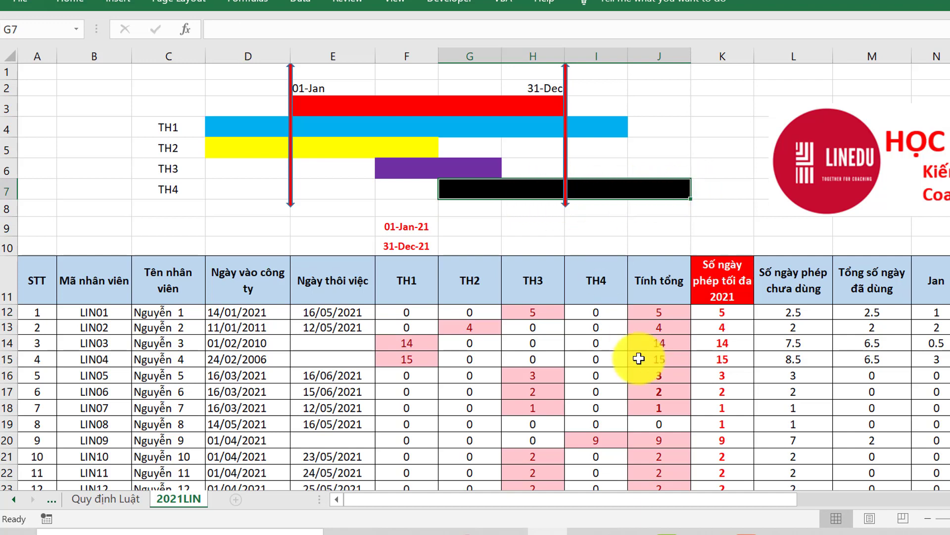
{"action": "left_click", "coordinate": [594, 312]}
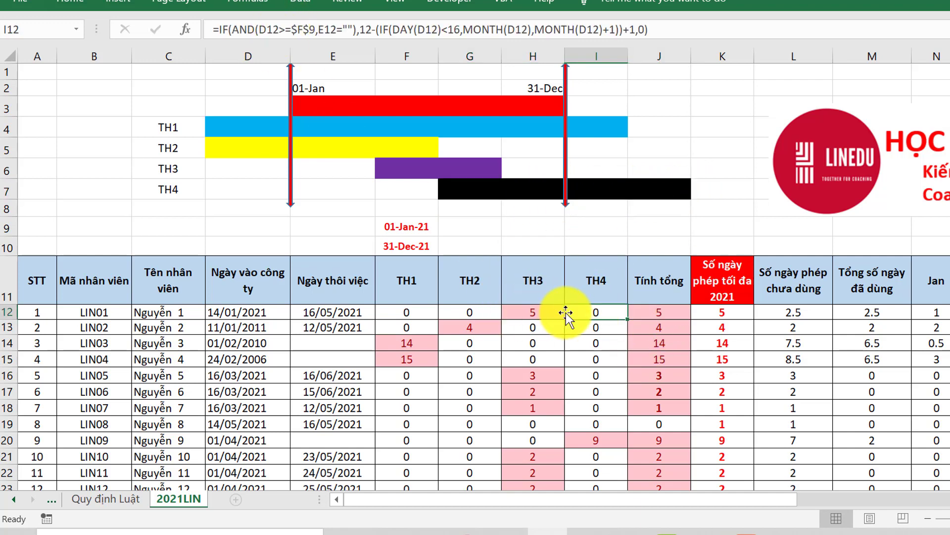
{"action": "double_click", "coordinate": [600, 313]}
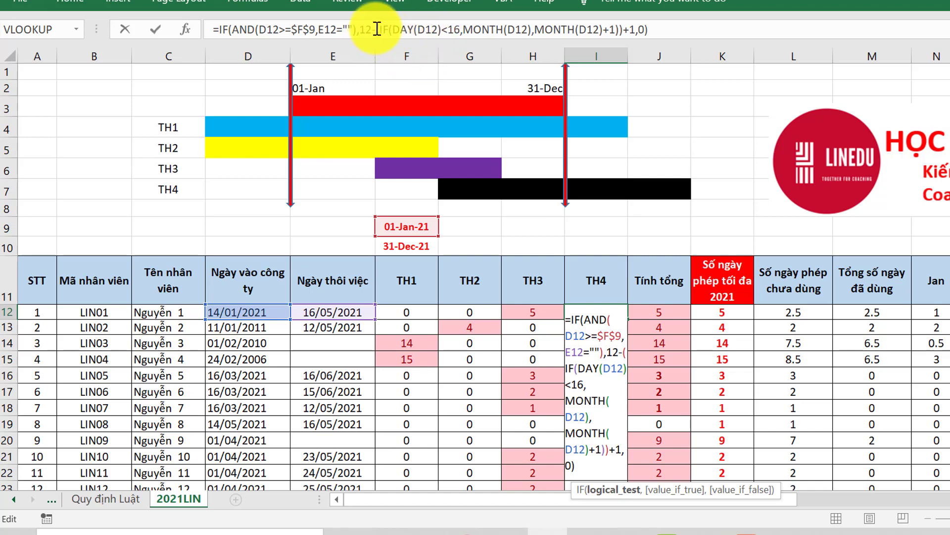
{"action": "left_click_drag", "start_coordinate": [374, 30], "coordinate": [657, 27]}
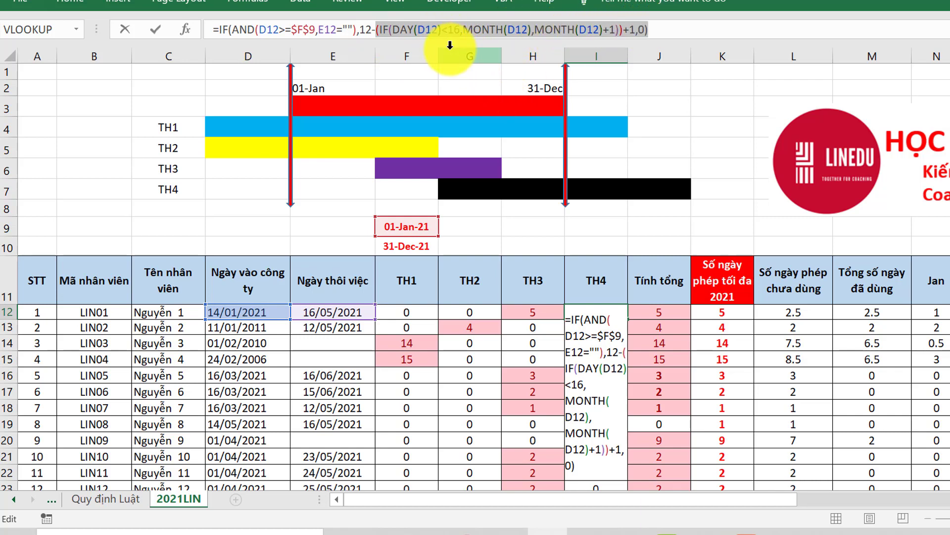
{"action": "left_click", "coordinate": [617, 30]}
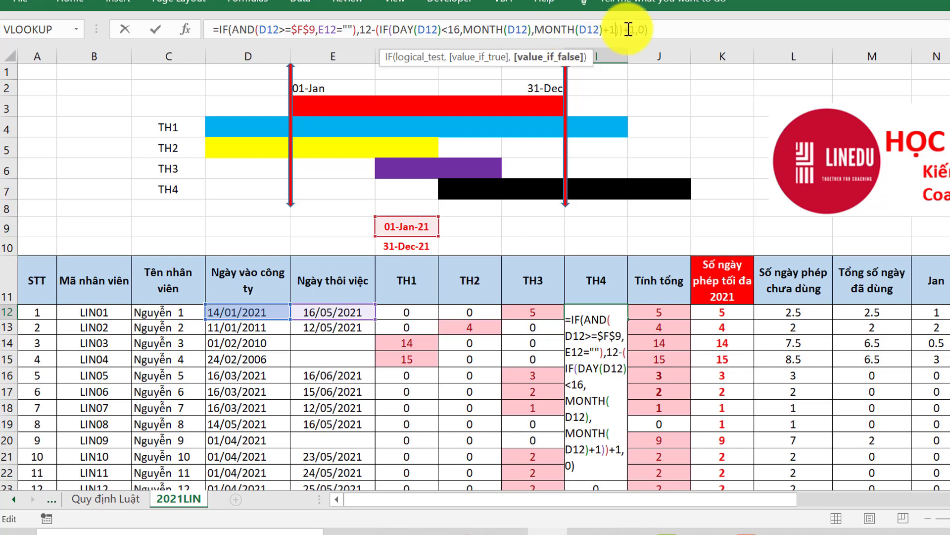
{"action": "key", "text": "ctrl+Return"}
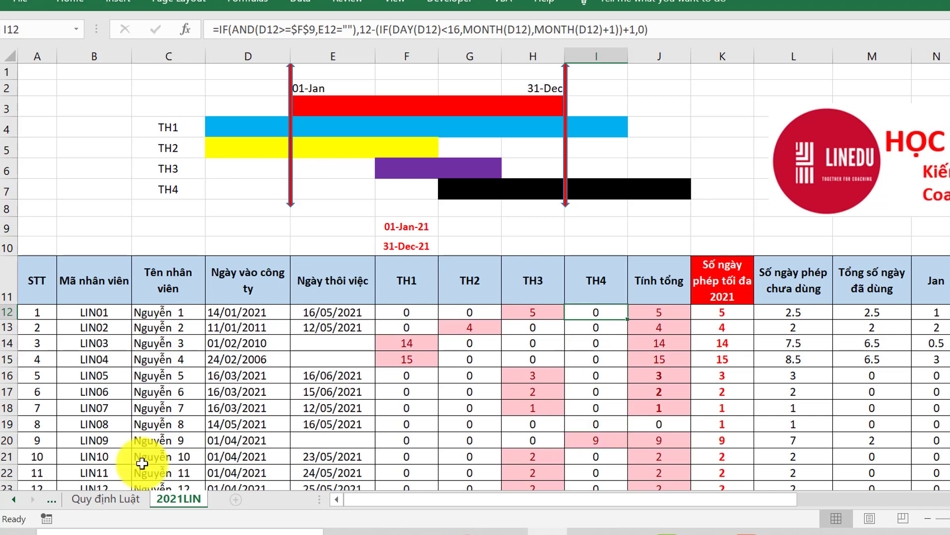
- Change LIN09's company start date in D20 to 10/04/2021 to test the TH4 formula
{"action": "key", "text": "Down"}
{"action": "key", "text": "Down"}
{"action": "key", "text": "Down"}
{"action": "key", "text": "Down"}
{"action": "key", "text": "Down"}
{"action": "key", "text": "Down"}
{"action": "key", "text": "Down"}
{"action": "key", "text": "Down"}
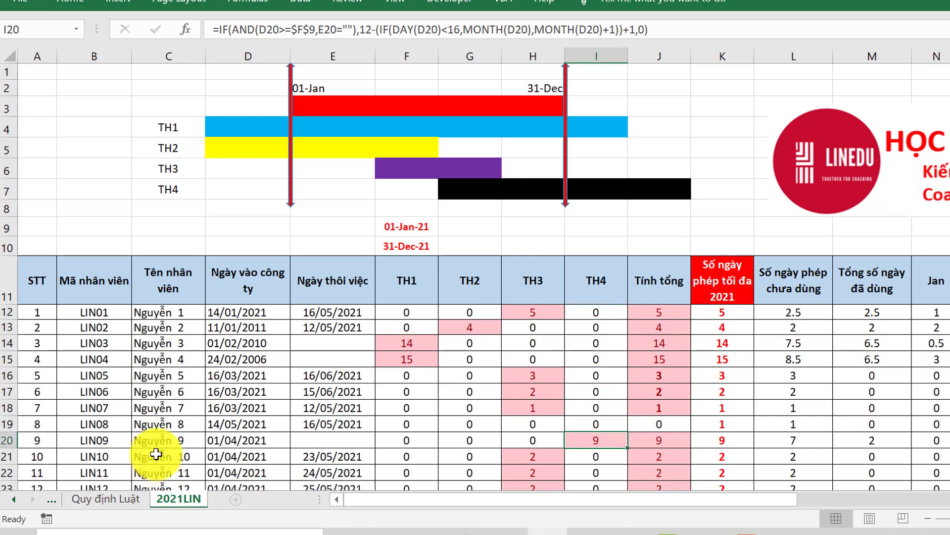
{"action": "double_click", "coordinate": [223, 440]}
{"action": "left_click_drag", "start_coordinate": [224, 441], "coordinate": [196, 440]}
{"action": "type", "text": "10"}
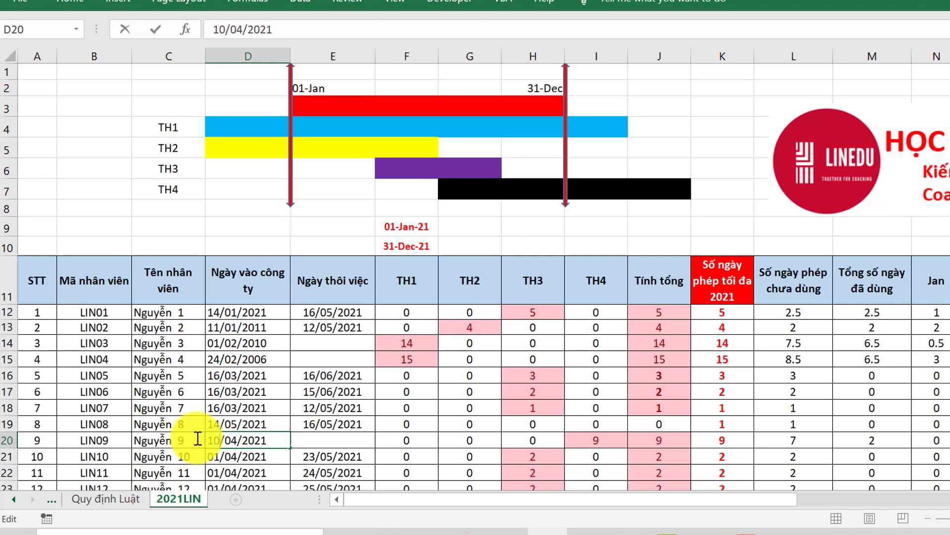
{"action": "key", "text": "Return"}
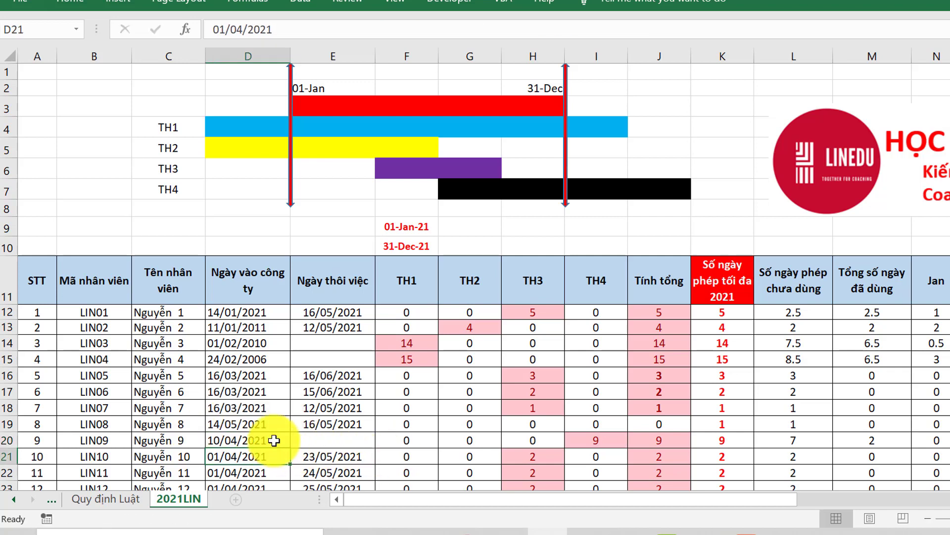
{"action": "key", "text": "Up"}
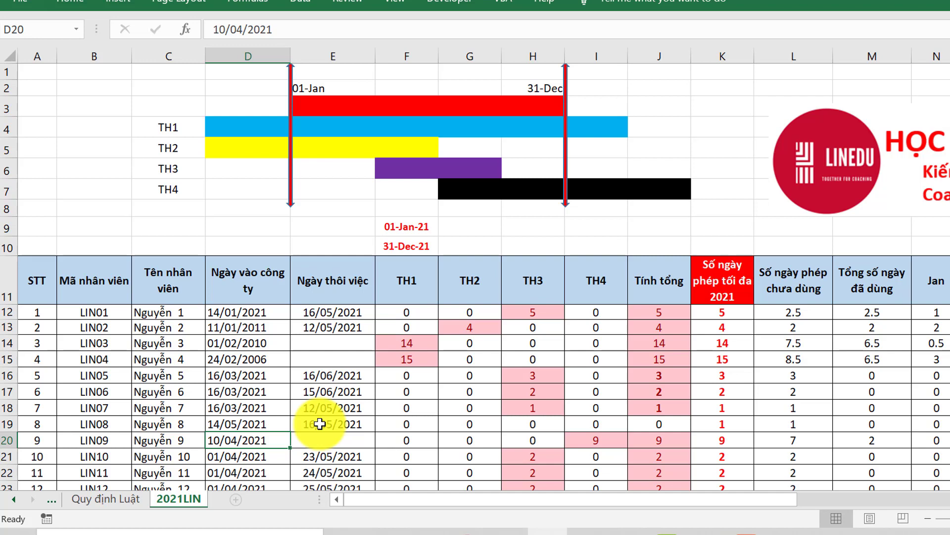
{"action": "left_click", "coordinate": [589, 454]}
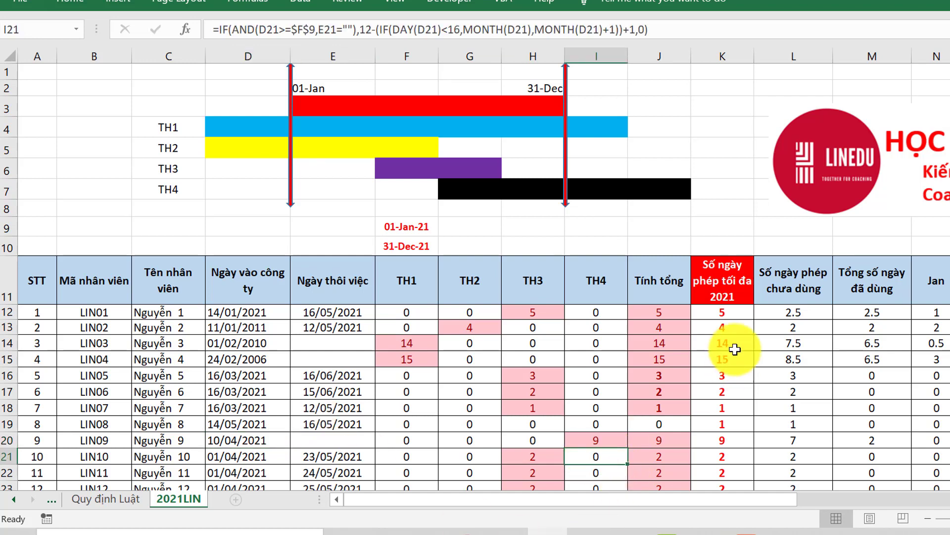
- Total the four case results for LIN01 in J12 with =SUM(F12:I12)
{"action": "left_click", "coordinate": [668, 314]}
{"action": "type", "text": "=SUM("}
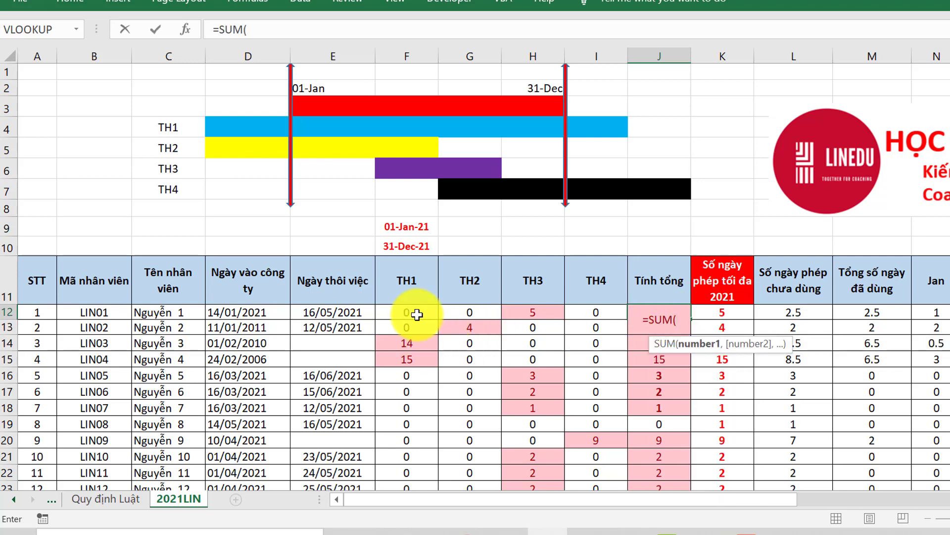
{"action": "left_click_drag", "start_coordinate": [417, 314], "coordinate": [602, 311]}
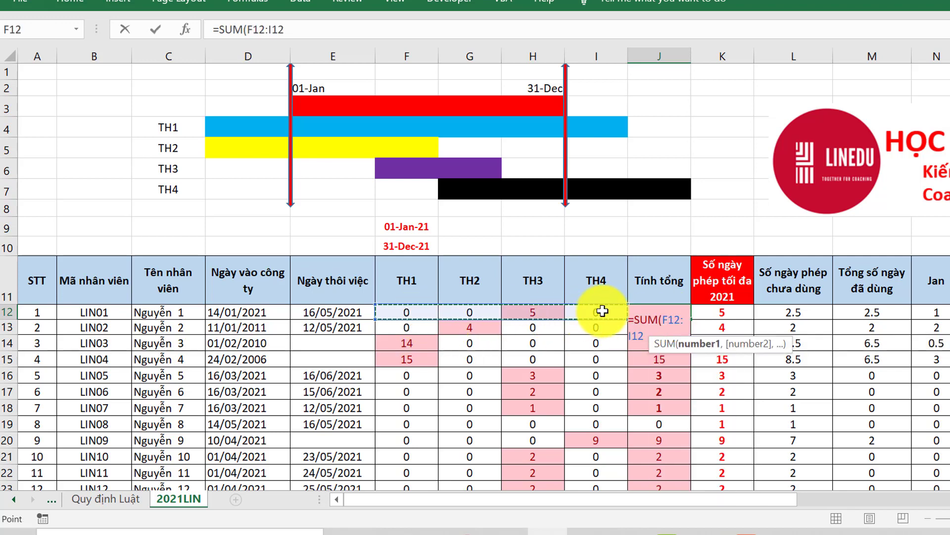
{"action": "key", "text": "Return"}
- Delete the Tính tổng column and compare the case cells F12:I12 with the combined maximum-leave formula in J12
{"action": "left_click", "coordinate": [644, 52]}
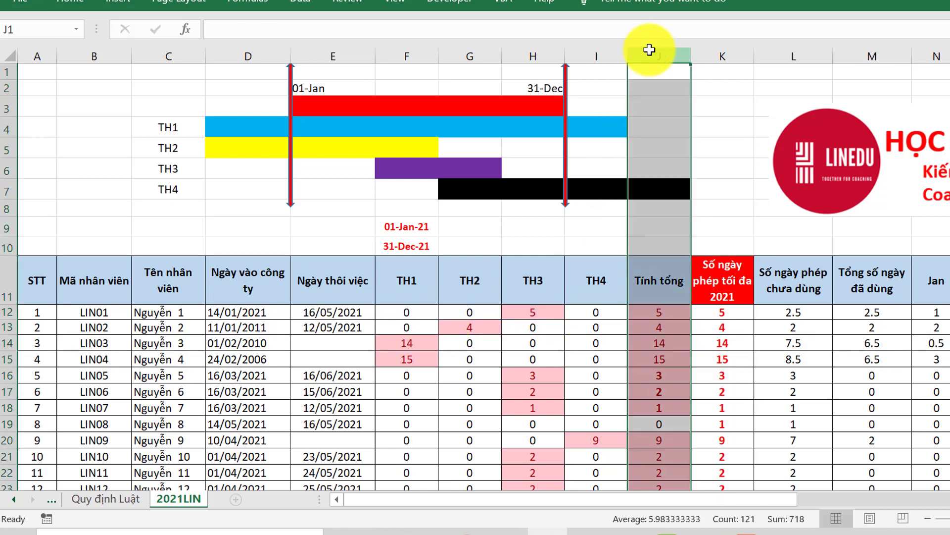
{"action": "right_click", "coordinate": [650, 50]}
{"action": "left_click", "coordinate": [717, 189]}
{"action": "left_click", "coordinate": [669, 312]}
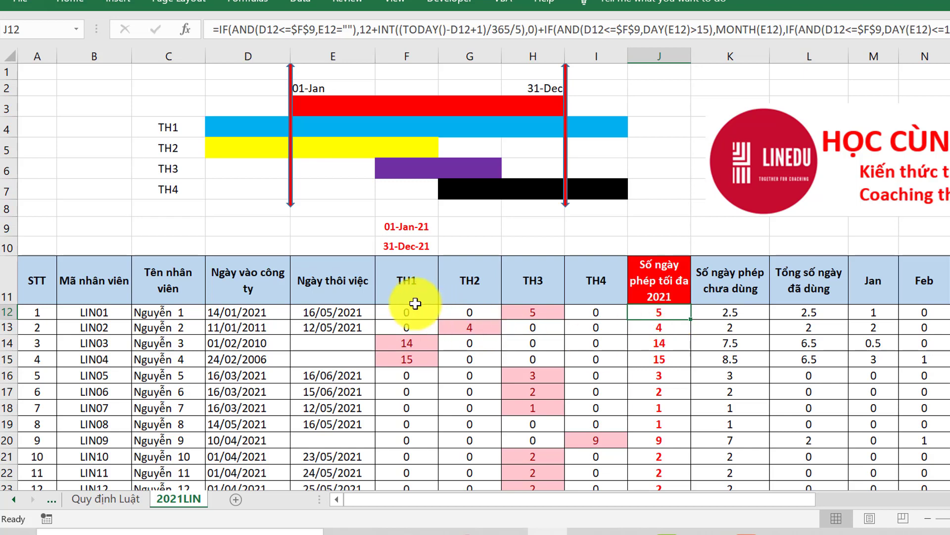
{"action": "left_click_drag", "start_coordinate": [399, 313], "coordinate": [590, 312]}
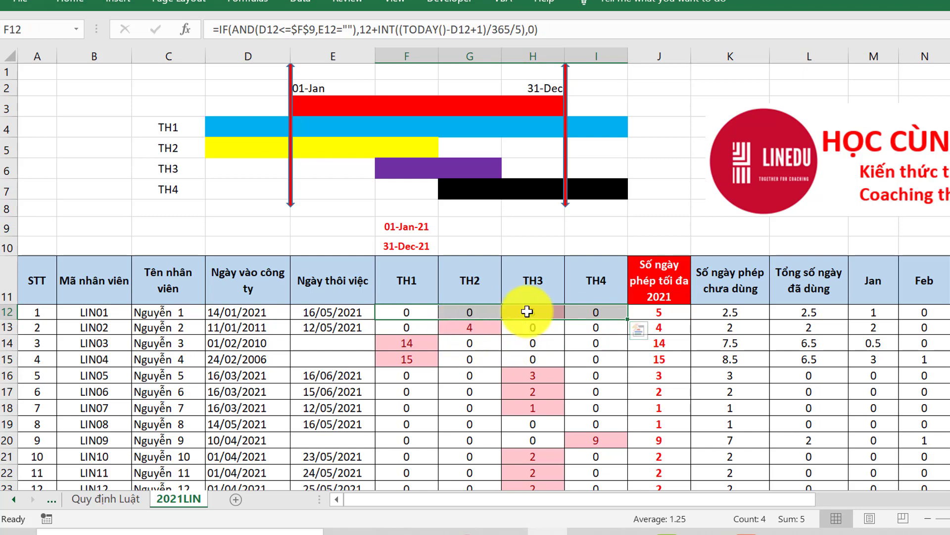
{"action": "left_click", "coordinate": [660, 314]}
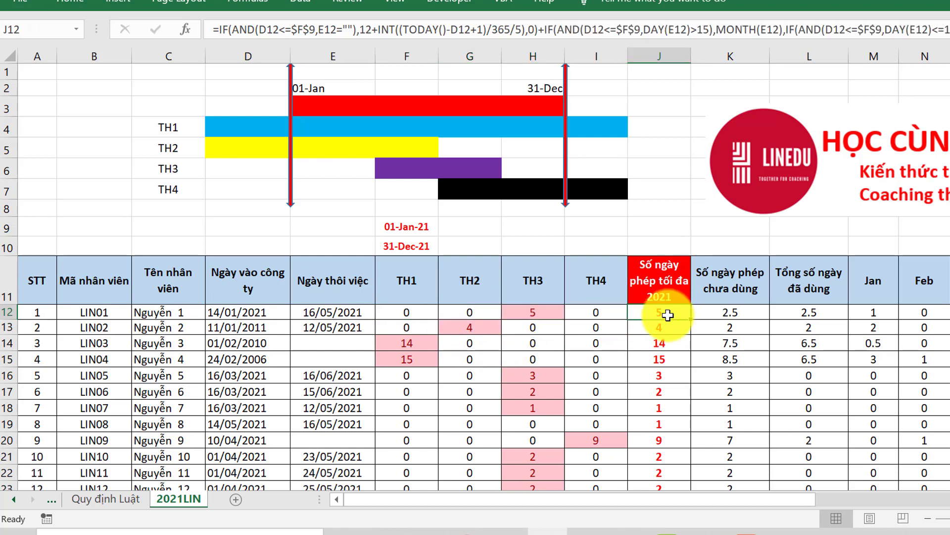
- Turn the TH1 and TH2 formulas in F12 and G12 into plain text by removing their leading equals signs
{"action": "left_click", "coordinate": [420, 312]}
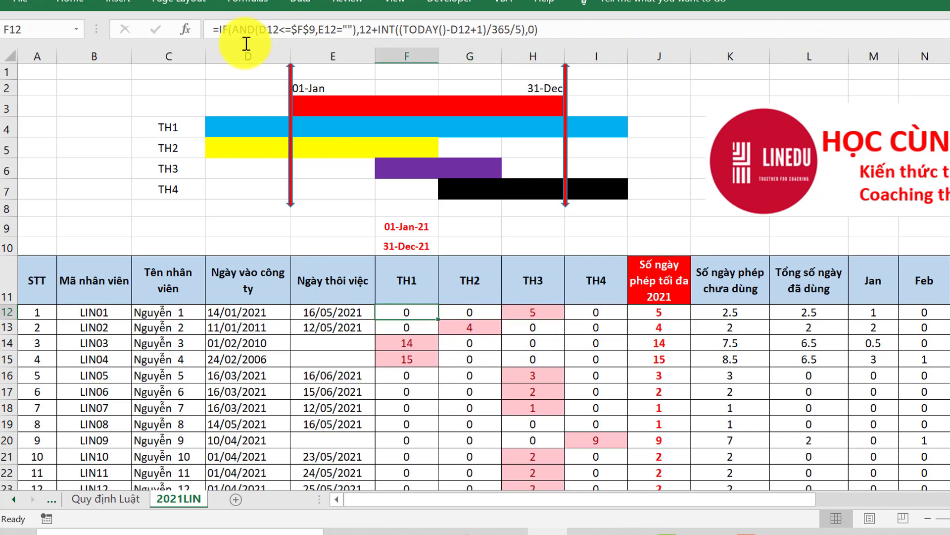
{"action": "left_click", "coordinate": [202, 30]}
{"action": "key", "text": "Delete"}
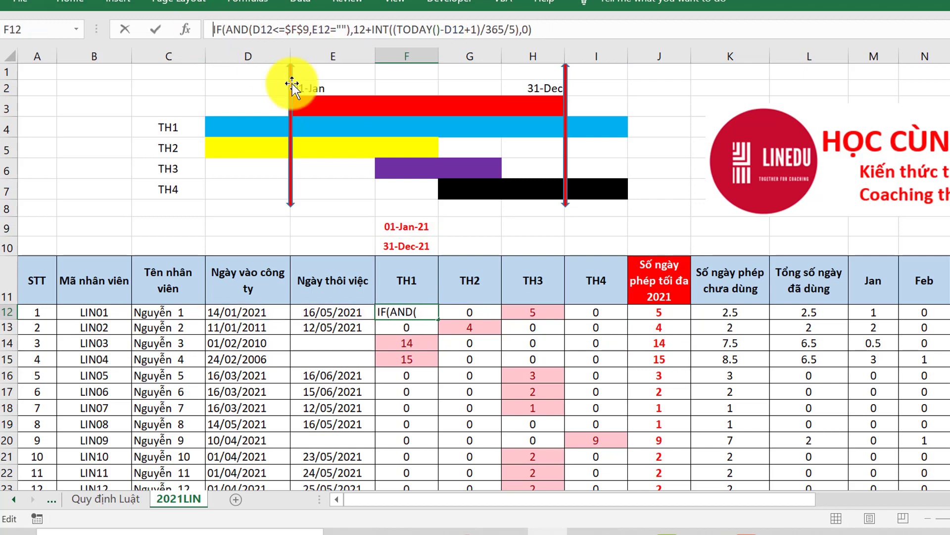
{"action": "key", "text": "Return"}
{"action": "left_click", "coordinate": [469, 311]}
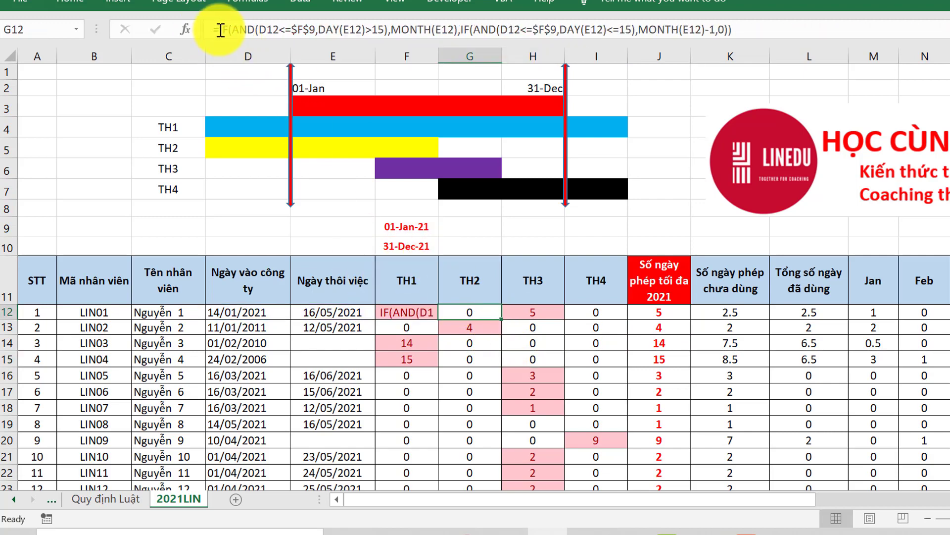
{"action": "left_click", "coordinate": [202, 29]}
{"action": "key", "text": "Delete"}
{"action": "left_click", "coordinate": [431, 244]}
- Turn the TH3 and TH4 formulas in H12 and I12 into plain text by removing their leading equals signs
{"action": "left_click", "coordinate": [532, 313]}
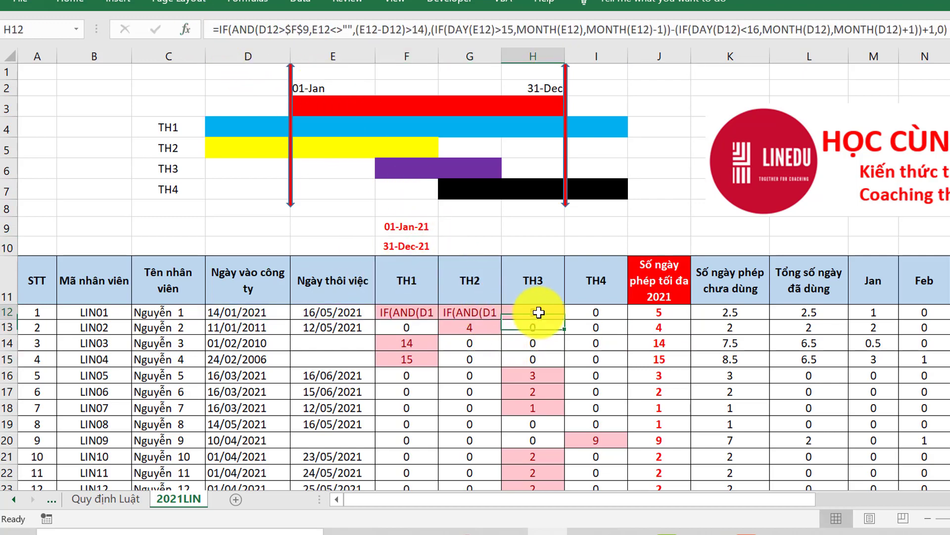
{"action": "left_click", "coordinate": [212, 29]}
{"action": "key", "text": "Delete"}
{"action": "left_click", "coordinate": [484, 235]}
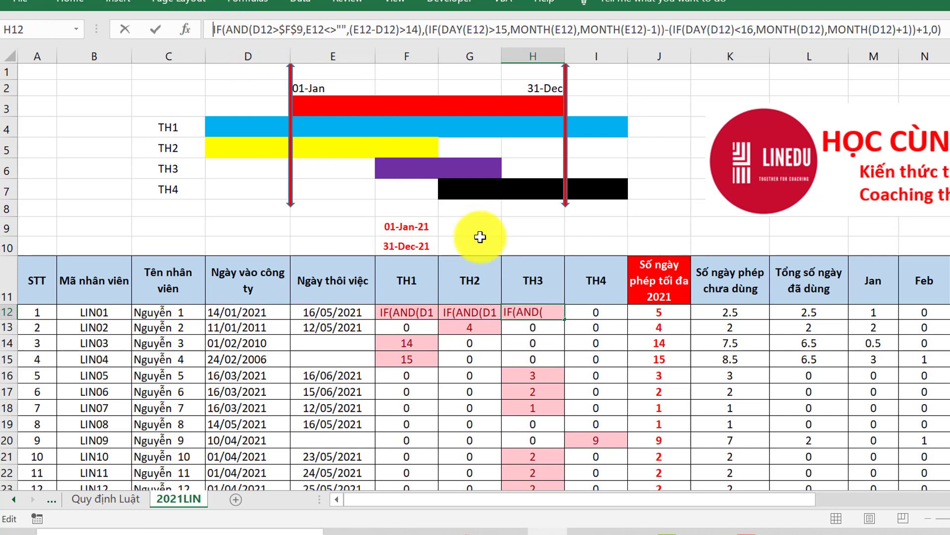
{"action": "left_click", "coordinate": [596, 313]}
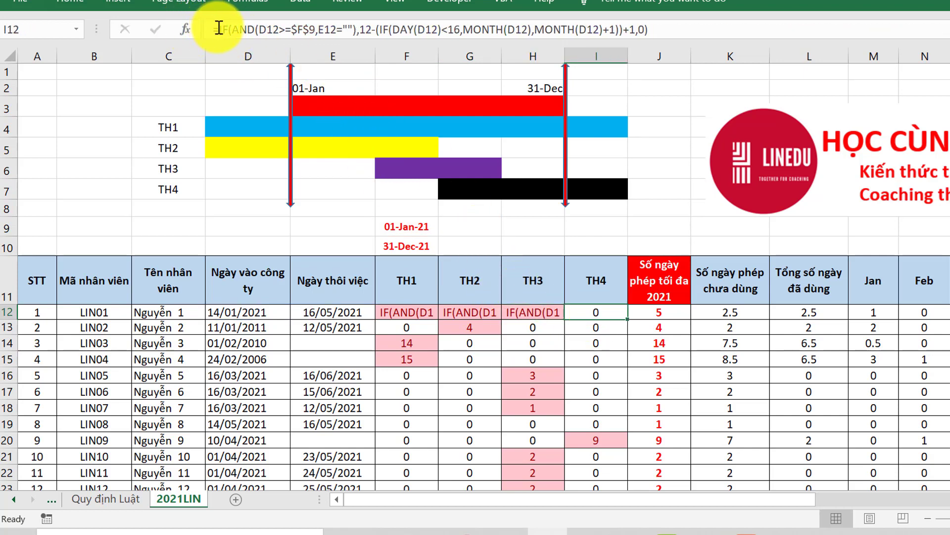
{"action": "left_click_drag", "start_coordinate": [211, 30], "coordinate": [218, 30]}
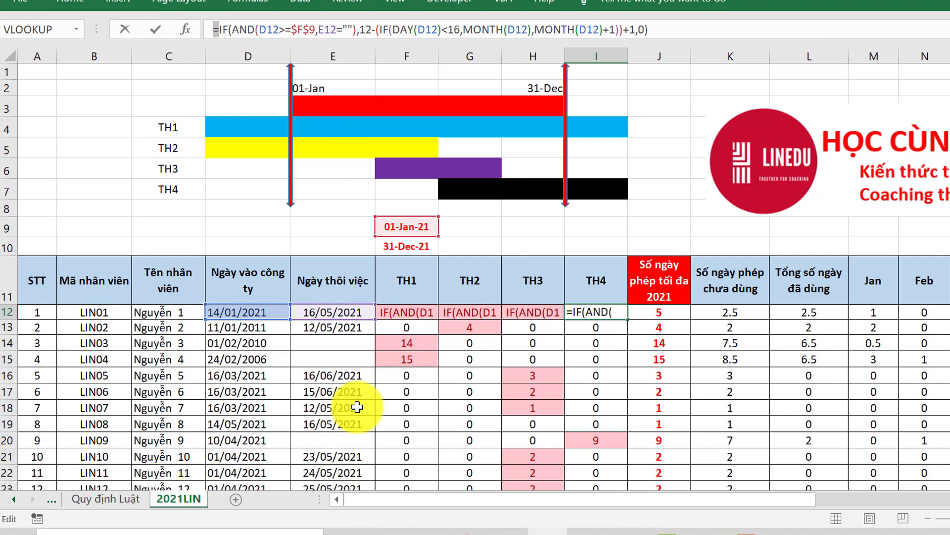
{"action": "key", "text": "Delete"}
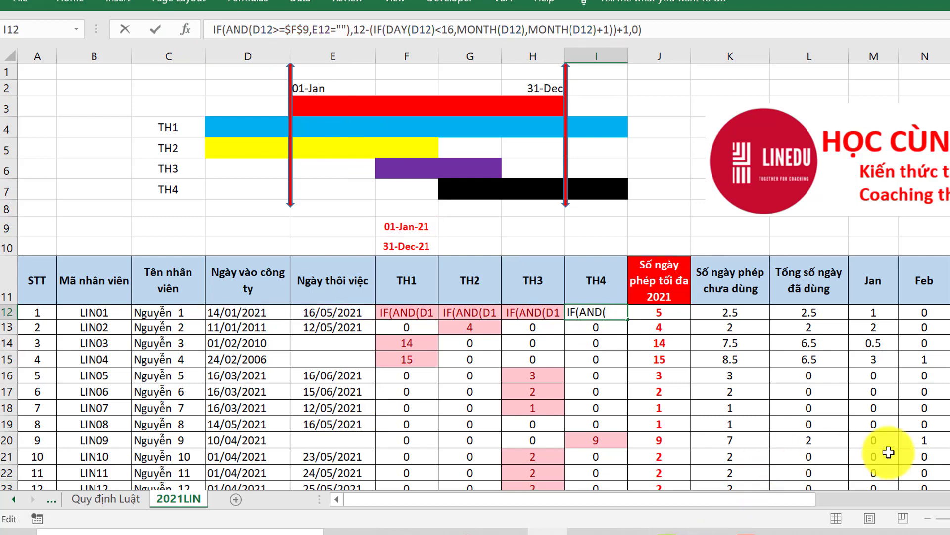
{"action": "key", "text": "Return"}
{"action": "key", "text": "Return"}
- Copy the combined maximum-leave formula from J13 into J12
{"action": "left_click", "coordinate": [407, 312]}
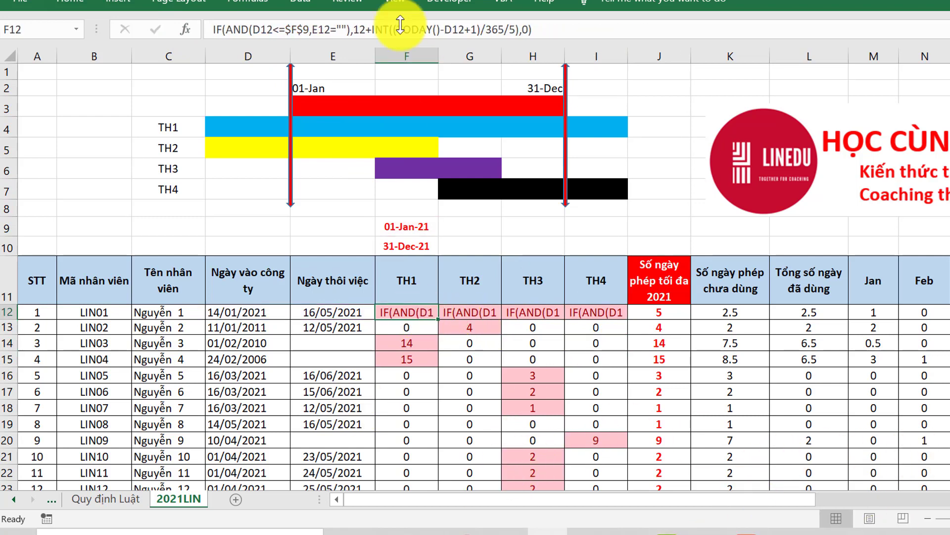
{"action": "left_click", "coordinate": [545, 30]}
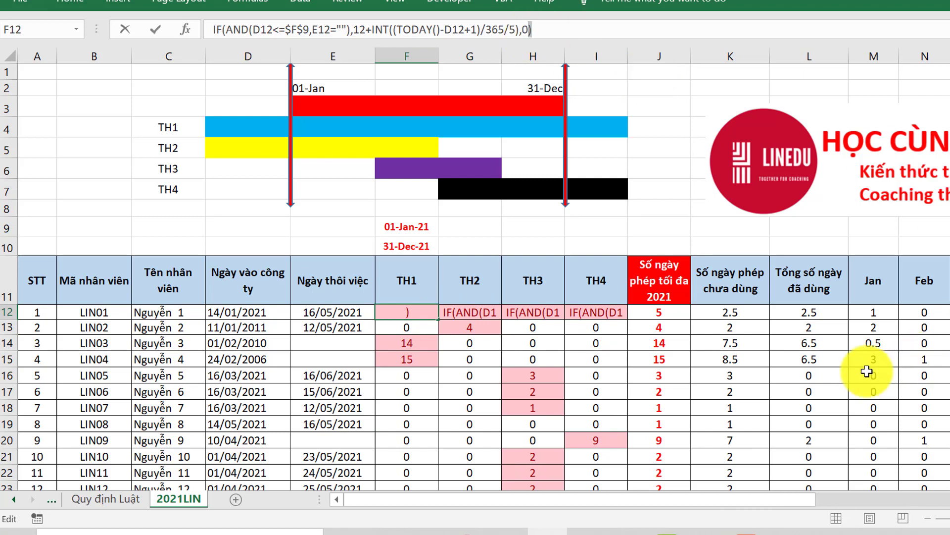
{"action": "left_click", "coordinate": [667, 328]}
{"action": "key", "text": "ctrl+c"}
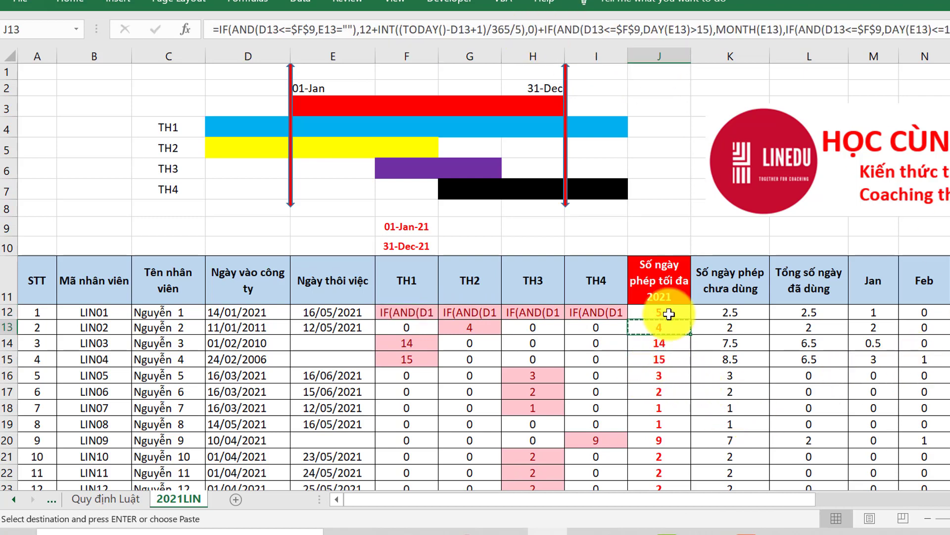
{"action": "left_click", "coordinate": [668, 313]}
{"action": "key", "text": "ctrl+v"}
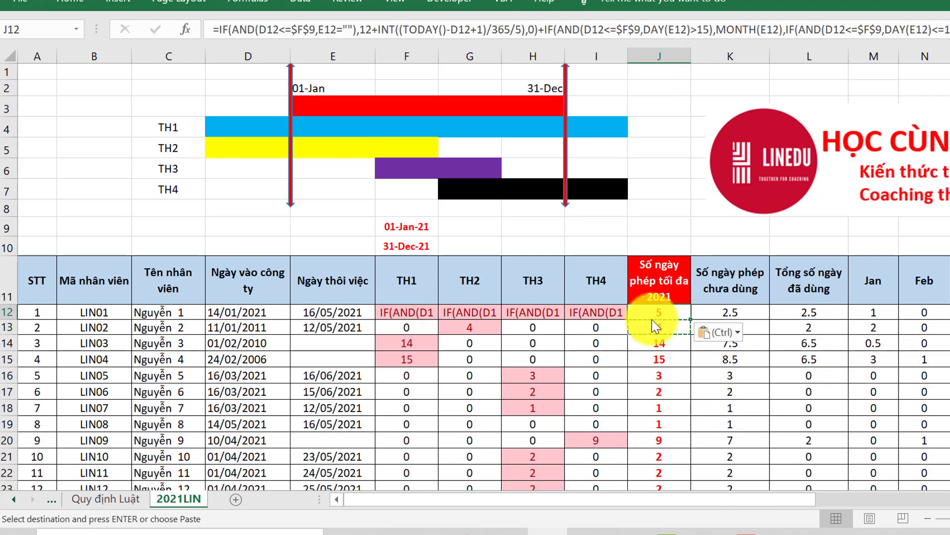
{"action": "left_click", "coordinate": [406, 315]}
{"action": "left_click_drag", "start_coordinate": [532, 29], "coordinate": [279, 30]}
{"action": "left_click_drag", "start_coordinate": [206, 25], "coordinate": [162, 22]}
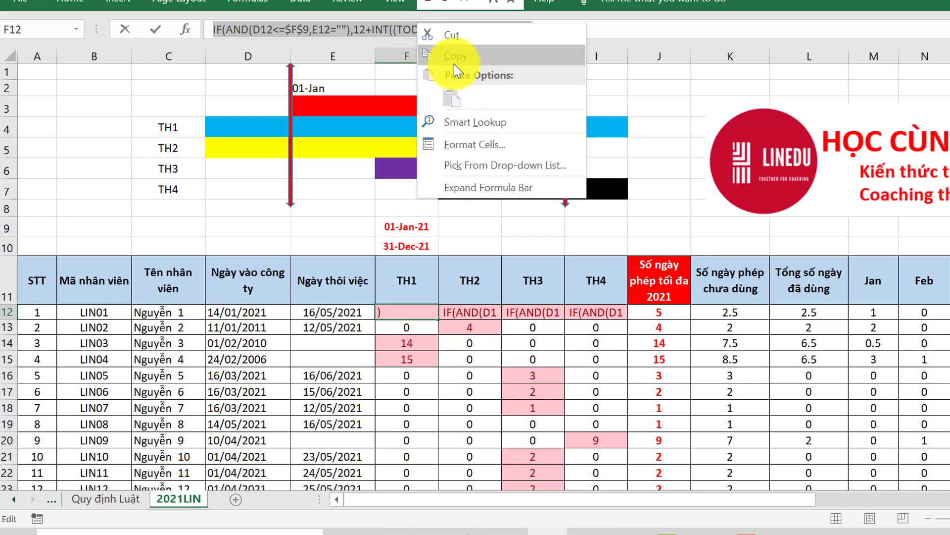
{"action": "key", "text": "Escape"}
{"action": "left_click", "coordinate": [651, 309]}
{"action": "double_click", "coordinate": [651, 310]}
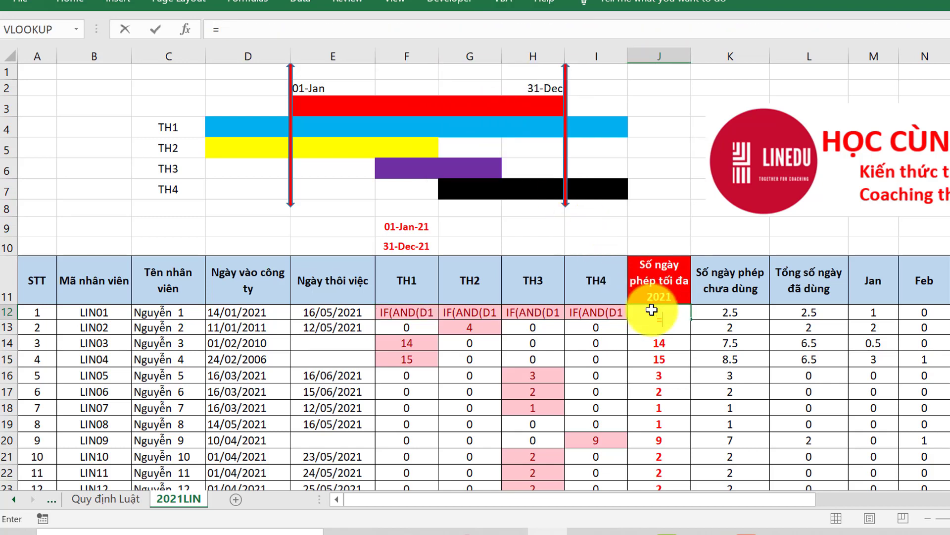
{"action": "key", "text": "ctrl+shift+End"}
{"action": "key", "text": "Delete"}
{"action": "key", "text": "Escape"}
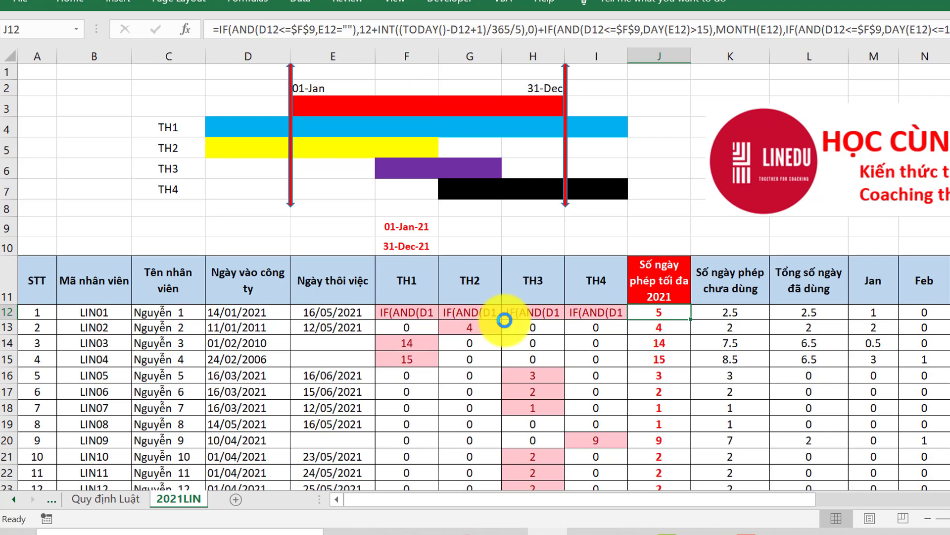
- Copy the TH1 formula text from F12 into J12
{"action": "key", "text": "Left"}
{"action": "key", "text": "Left"}
{"action": "key", "text": "Left"}
{"action": "key", "text": "Left"}
{"action": "key", "text": "ctrl+c"}
{"action": "key", "text": "Right"}
{"action": "key", "text": "Right"}
{"action": "key", "text": "Right"}
{"action": "key", "text": "Right"}
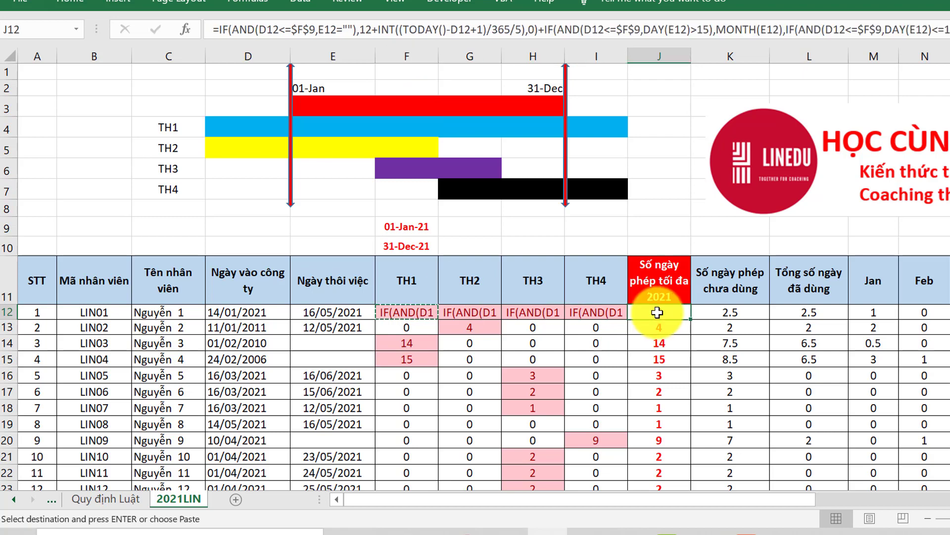
{"action": "key", "text": "ctrl+v"}
- Append the TH2 formula text from G12 to the end of J12, joined with a plus sign
{"action": "left_click", "coordinate": [462, 310]}
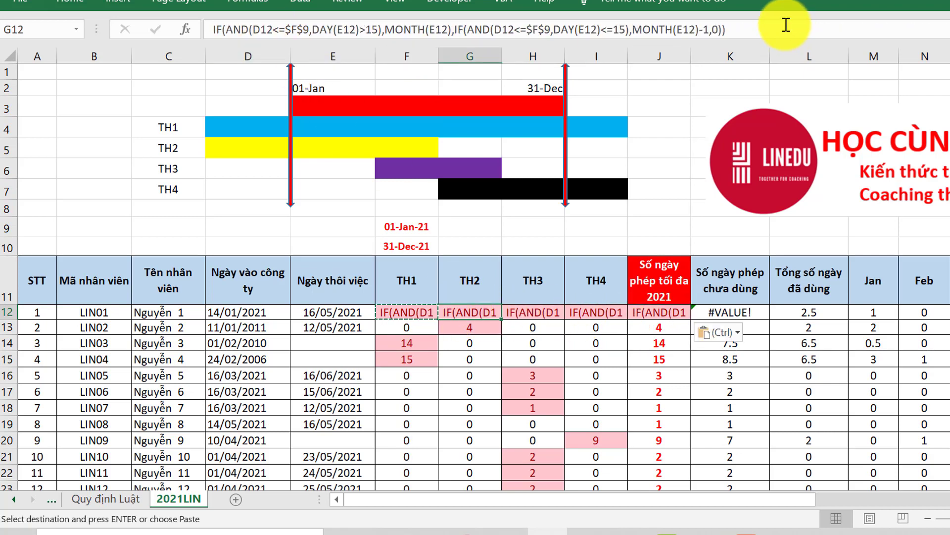
{"action": "left_click_drag", "start_coordinate": [730, 31], "coordinate": [144, 29]}
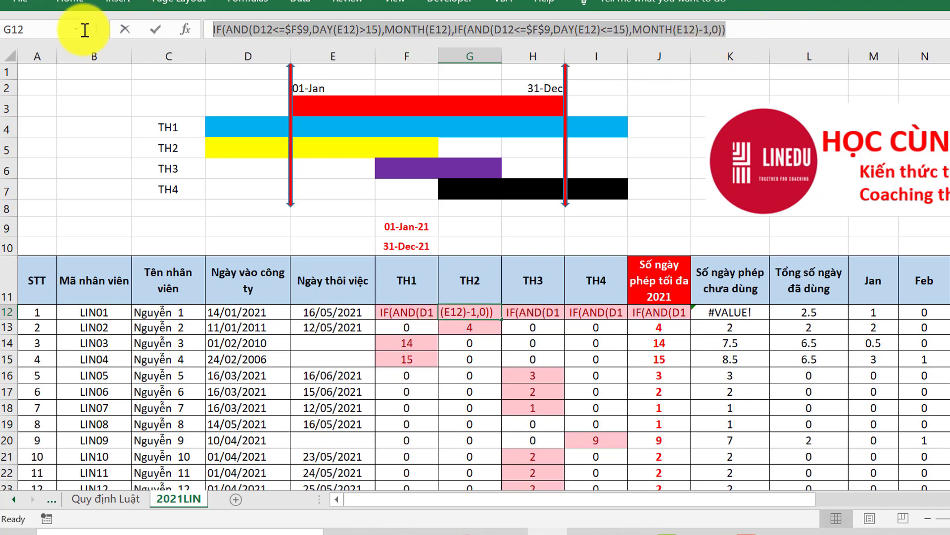
{"action": "left_click", "coordinate": [659, 311]}
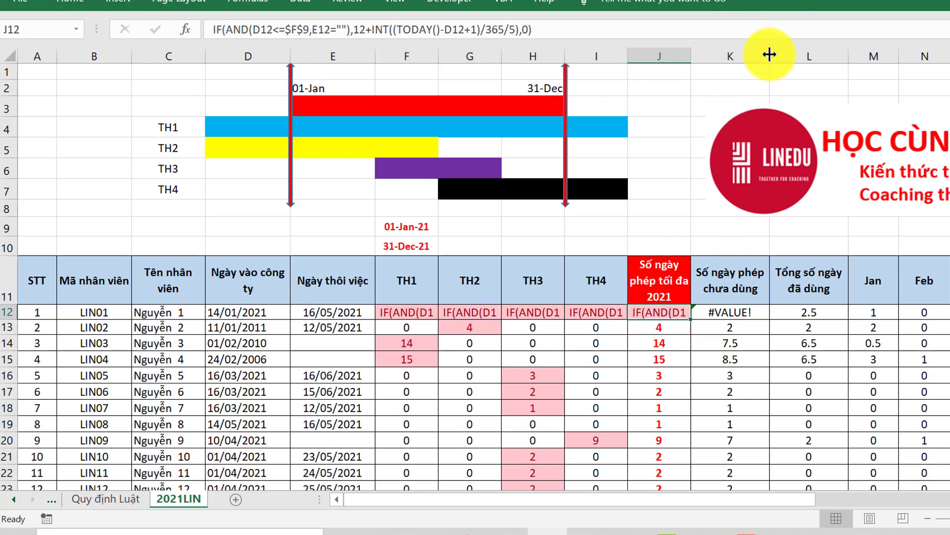
{"action": "left_click", "coordinate": [681, 33]}
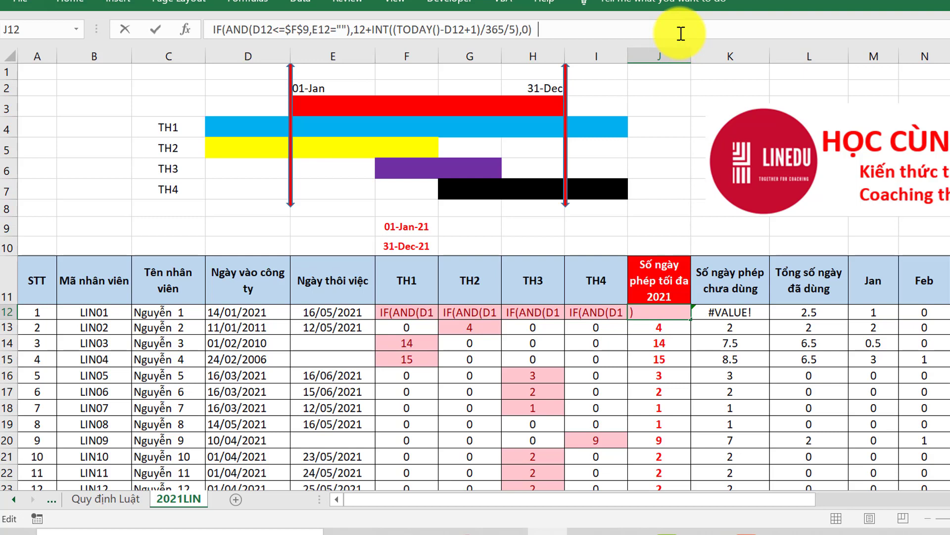
{"action": "key", "text": "End"}
{"action": "key", "text": "Return"}
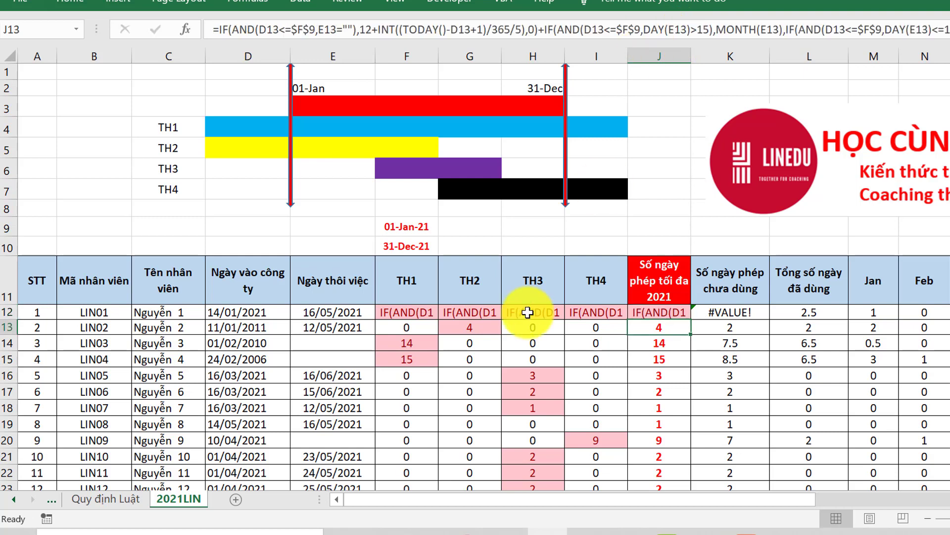
- Select the whole TH3 formula text in H12, then return to the combined text in J12
{"action": "left_click", "coordinate": [528, 312]}
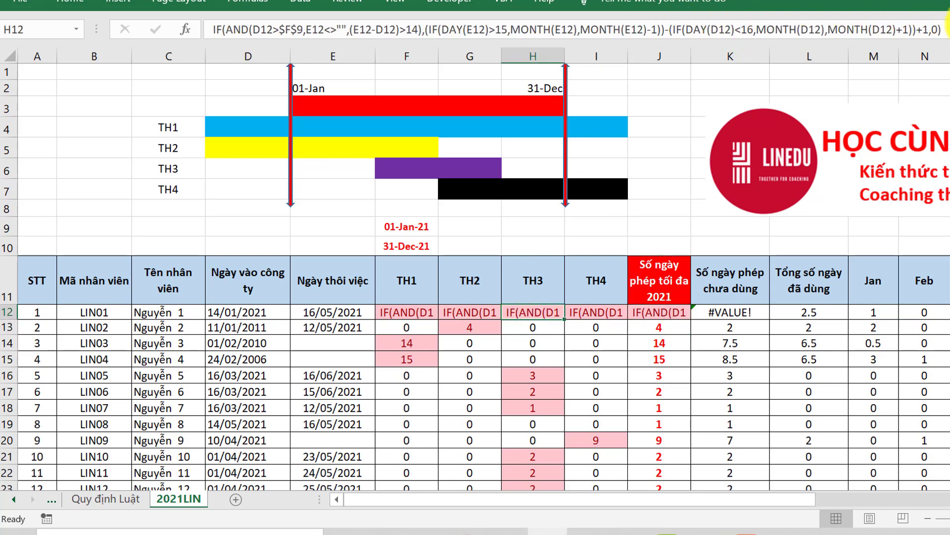
{"action": "triple_click", "coordinate": [886, 30]}
{"action": "left_click", "coordinate": [647, 325]}
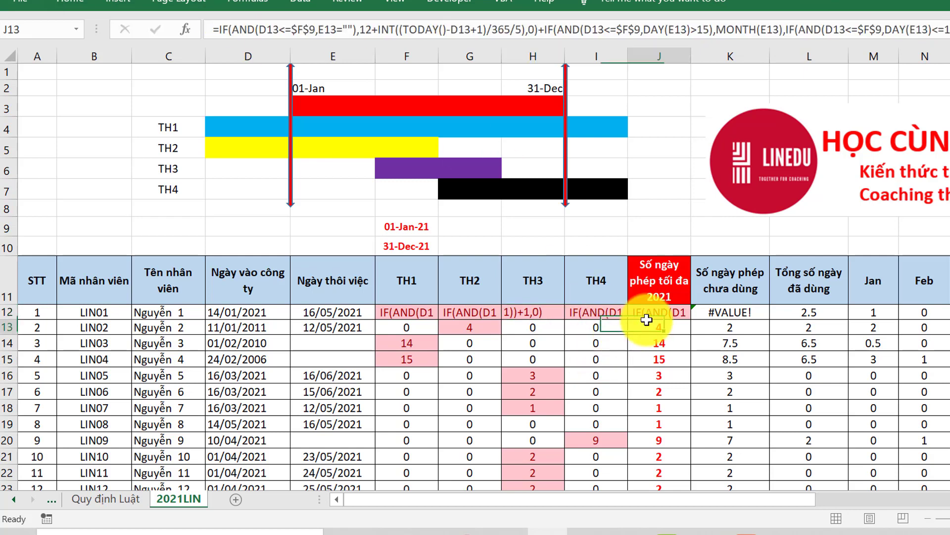
{"action": "left_click", "coordinate": [678, 312]}
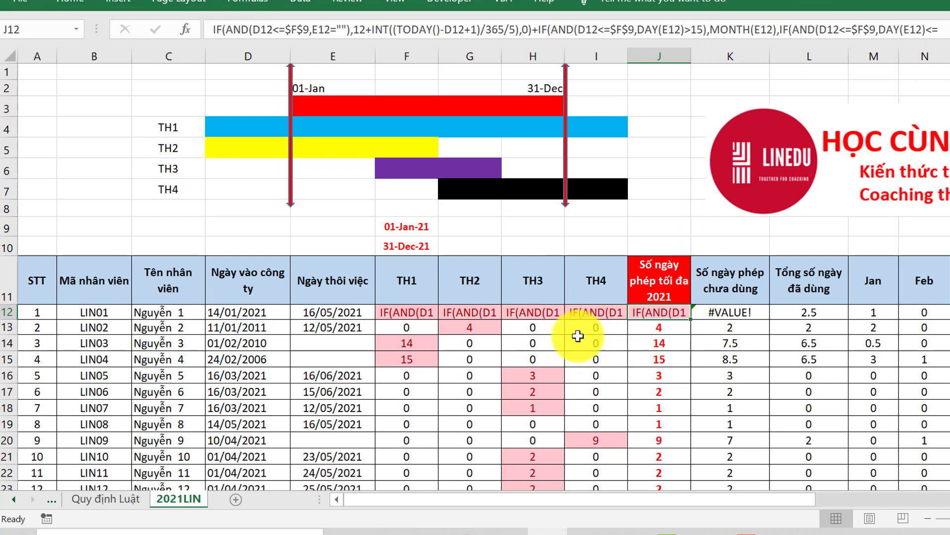
- Restore the TH1–TH4 formulas in F12:I12 by copying them from F13:I13
{"action": "left_click_drag", "start_coordinate": [377, 331], "coordinate": [607, 329]}
{"action": "key", "text": "ctrl+c"}
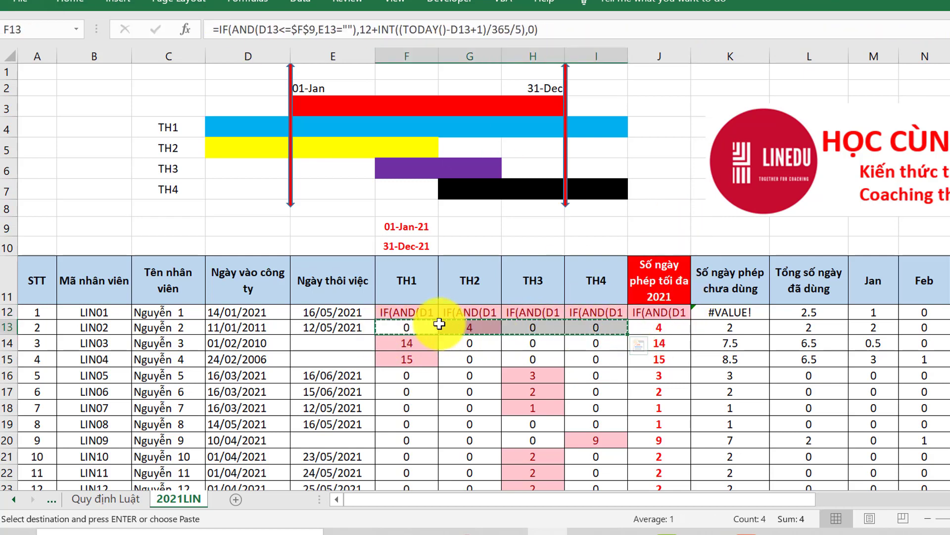
{"action": "left_click", "coordinate": [402, 310]}
{"action": "key", "text": "ctrl+v"}
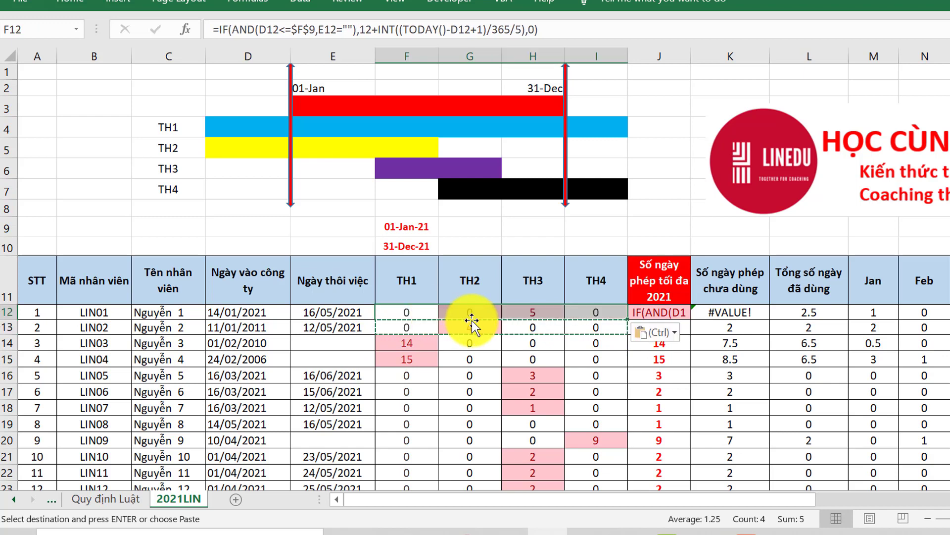
- Replace the text in J12 with the combined maximum-leave formula copied from J13
{"action": "left_click", "coordinate": [684, 325]}
{"action": "key", "text": "ctrl+c"}
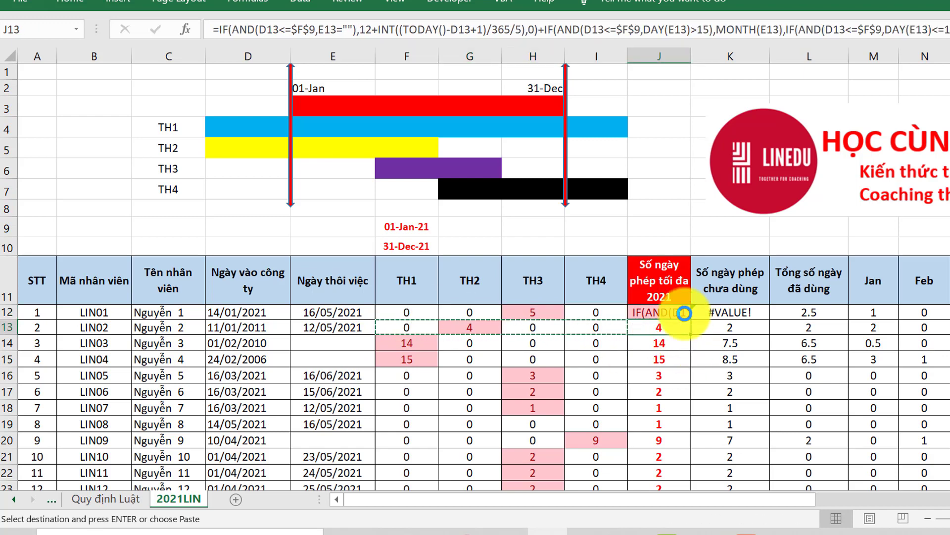
{"action": "left_click", "coordinate": [683, 312]}
{"action": "key", "text": "ctrl+v"}
{"action": "key", "text": "Escape"}
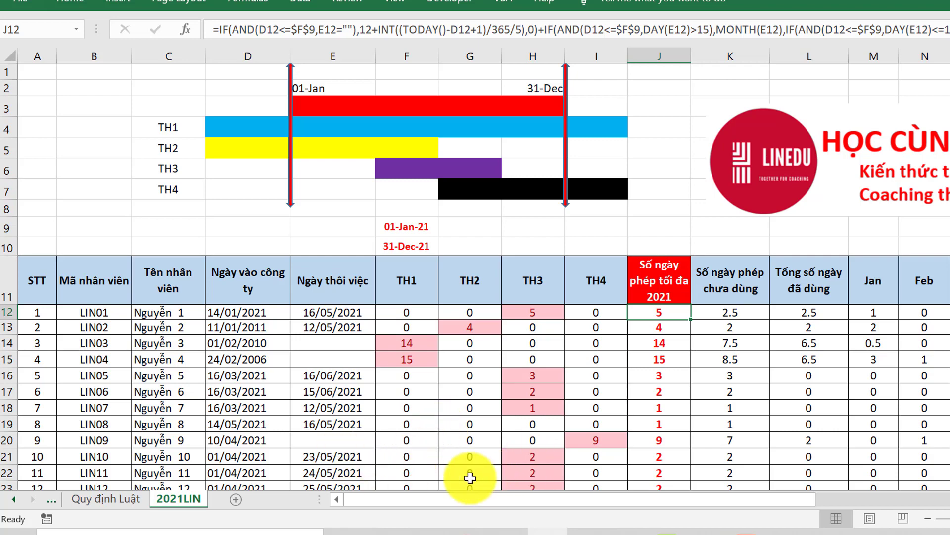
- Review the Quy định Luật sheet and the opening page of the Word decree, then return to the 2021LIN sheet
{"action": "left_click", "coordinate": [99, 495]}
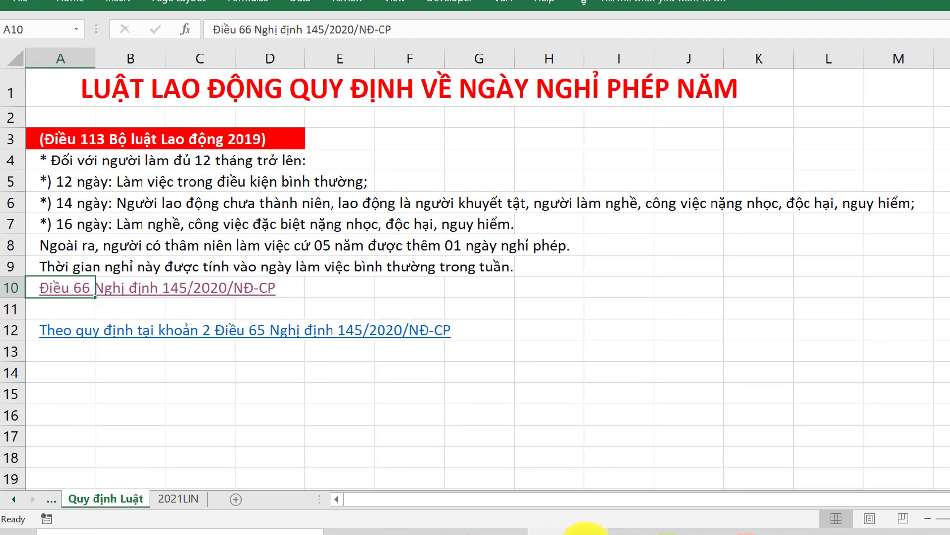
{"action": "left_click", "coordinate": [586, 531]}
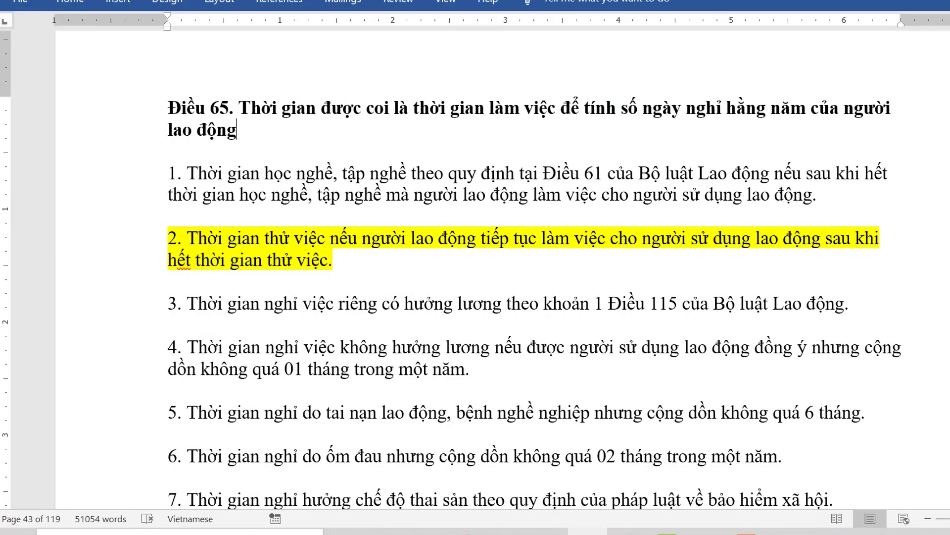
{"action": "key", "text": "ctrl+Home"}
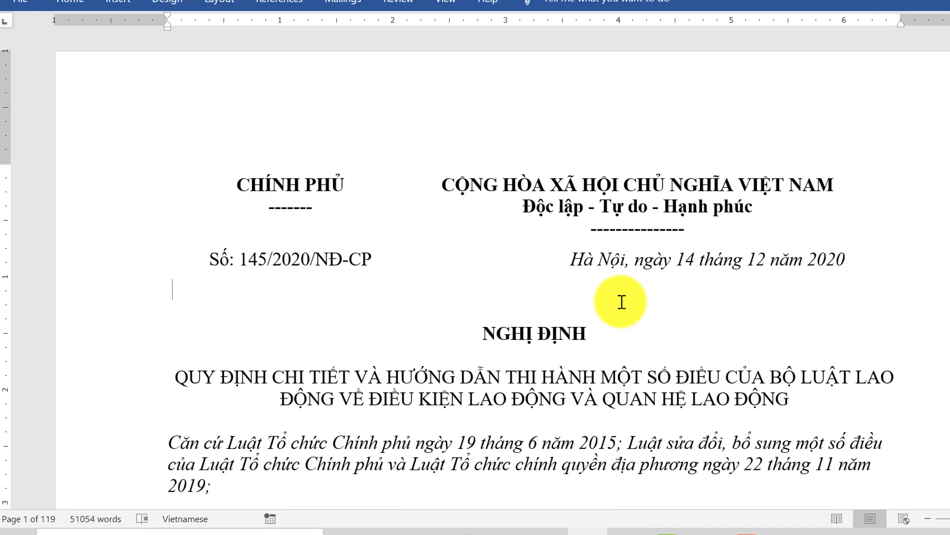
{"action": "scroll", "coordinate": [622, 302], "scroll_direction": "down", "scroll_amount": 2}
{"action": "scroll", "coordinate": [615, 238], "scroll_direction": "up", "scroll_amount": 1}
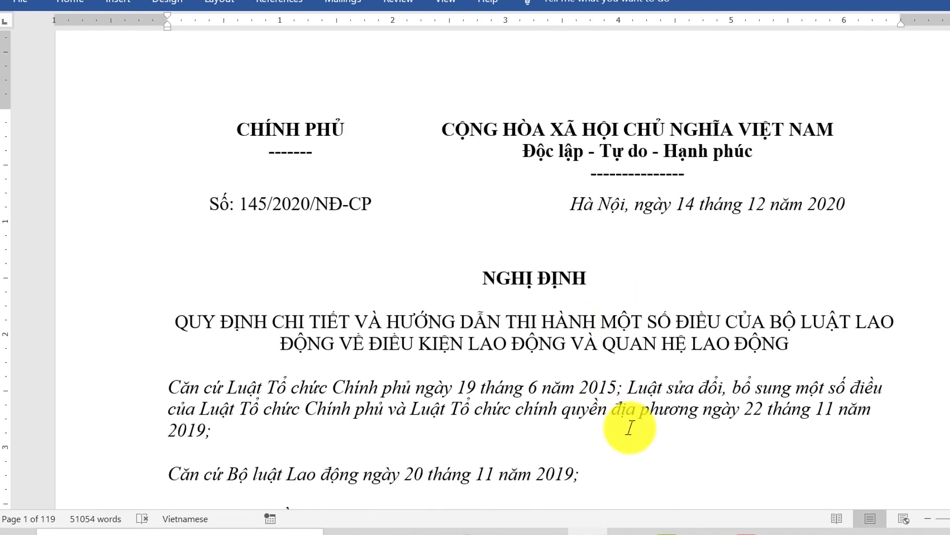
{"action": "mouse_move", "coordinate": [616, 529]}
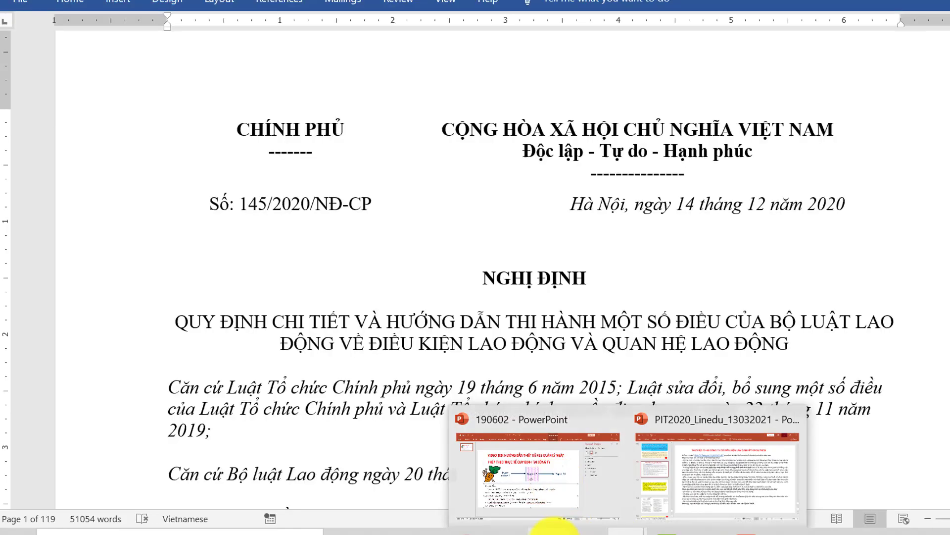
{"action": "left_click", "coordinate": [557, 530]}
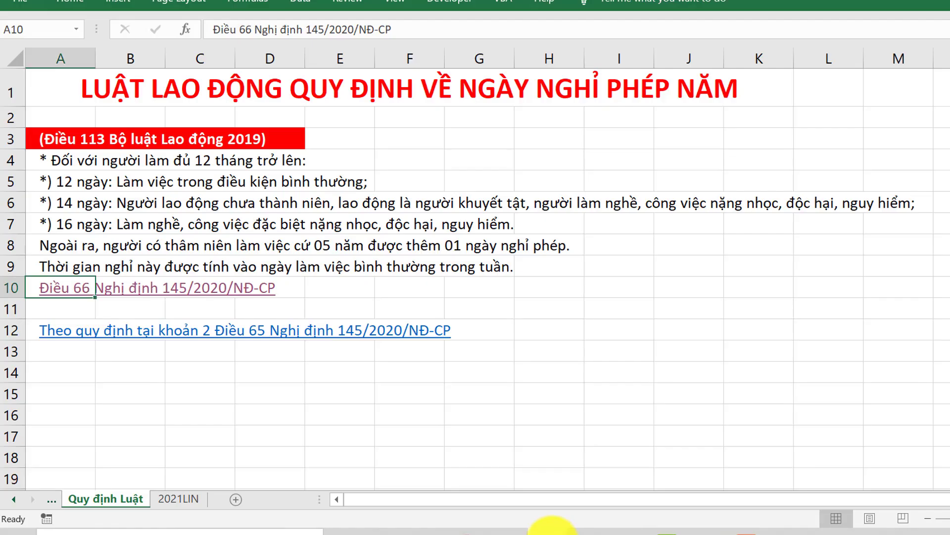
{"action": "left_click", "coordinate": [187, 498]}
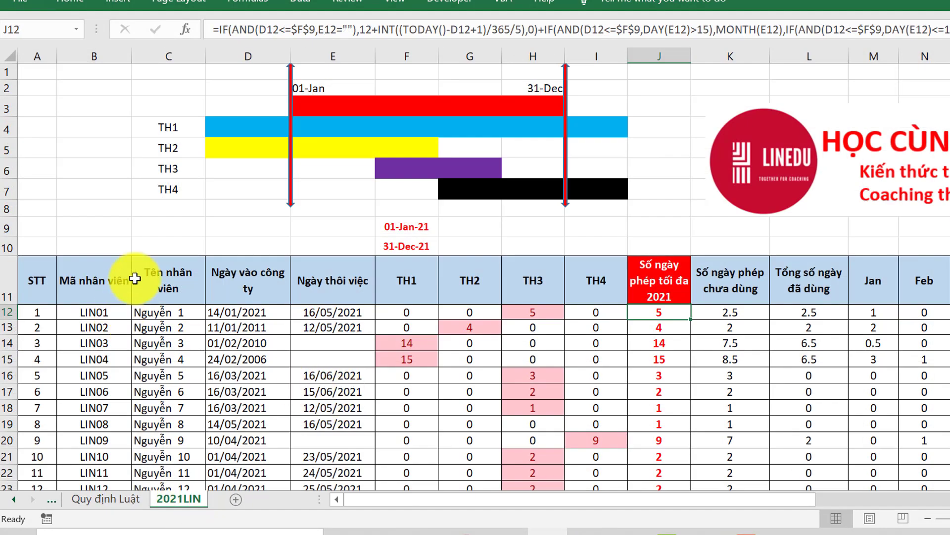
- Narrow the Mã nhân viên column B slightly so its heading wraps onto two lines
{"action": "left_click", "coordinate": [153, 267]}
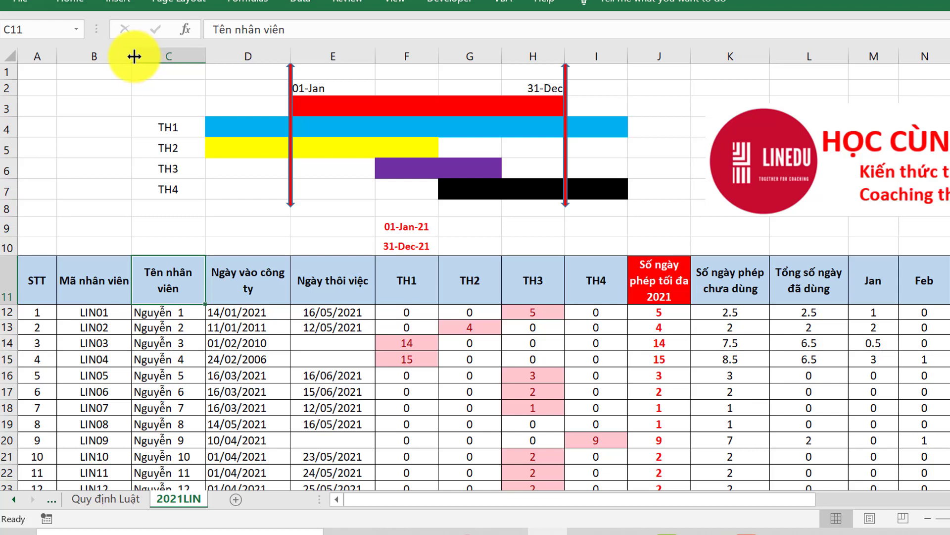
{"action": "left_click_drag", "start_coordinate": [131, 57], "coordinate": [122, 57]}
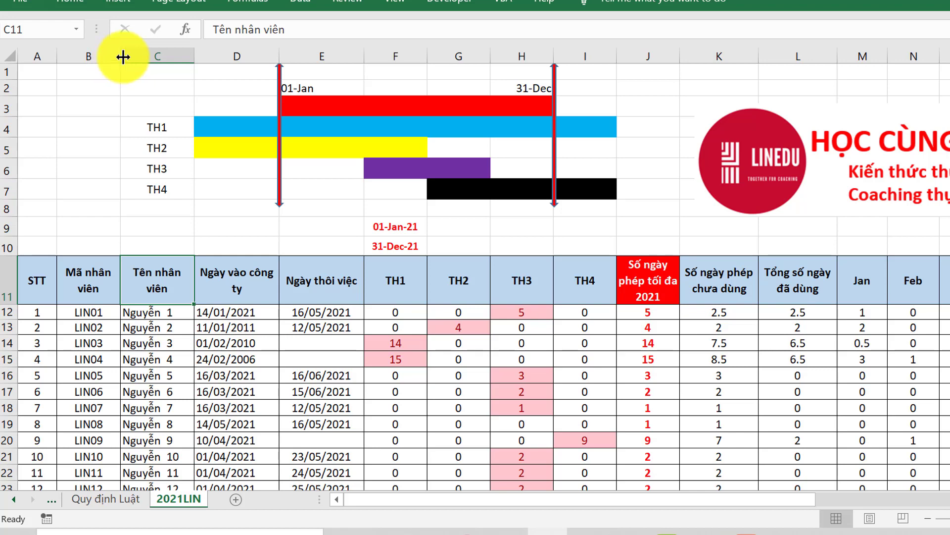
{"action": "left_click", "coordinate": [385, 90]}
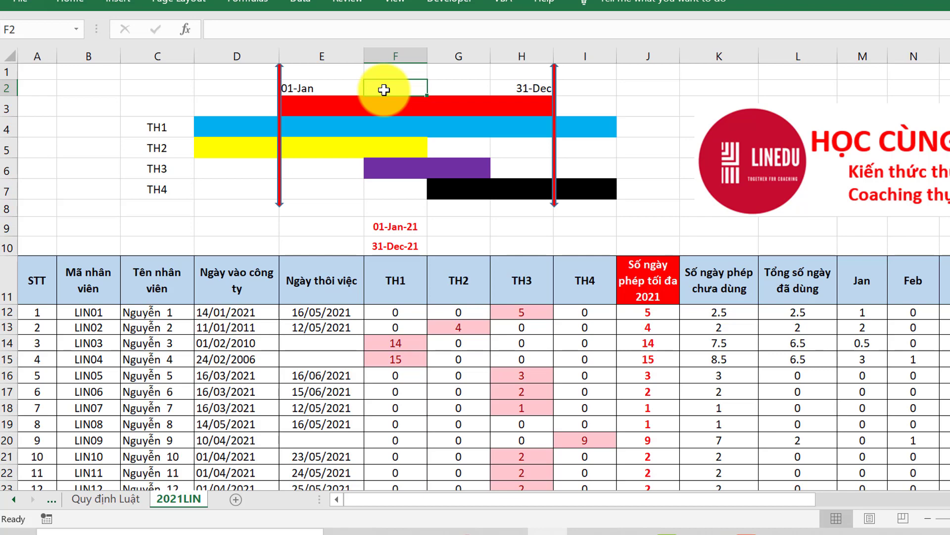
- Switch to the Word decree and examine its number, 145/2020/NĐ-CP, and title on the first page
{"action": "left_click", "coordinate": [567, 527]}
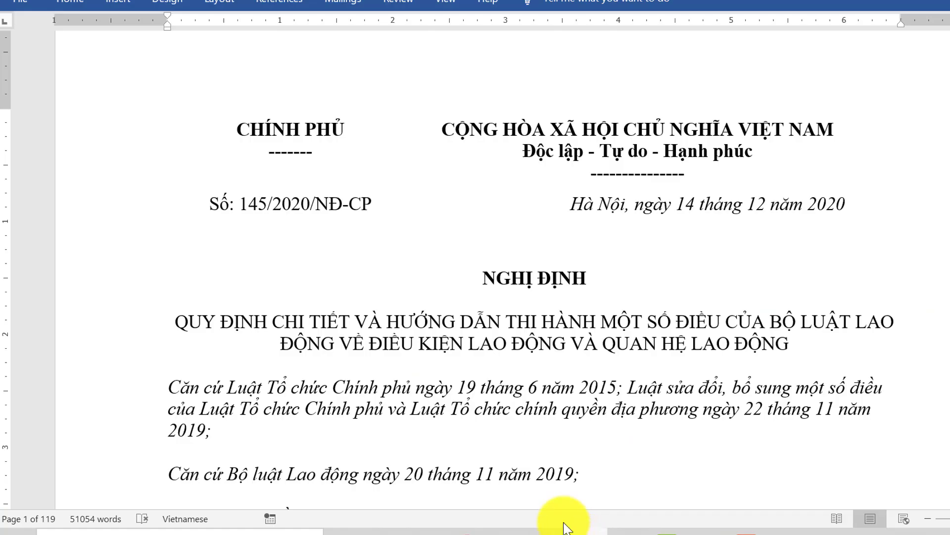
{"action": "left_click", "coordinate": [380, 387]}
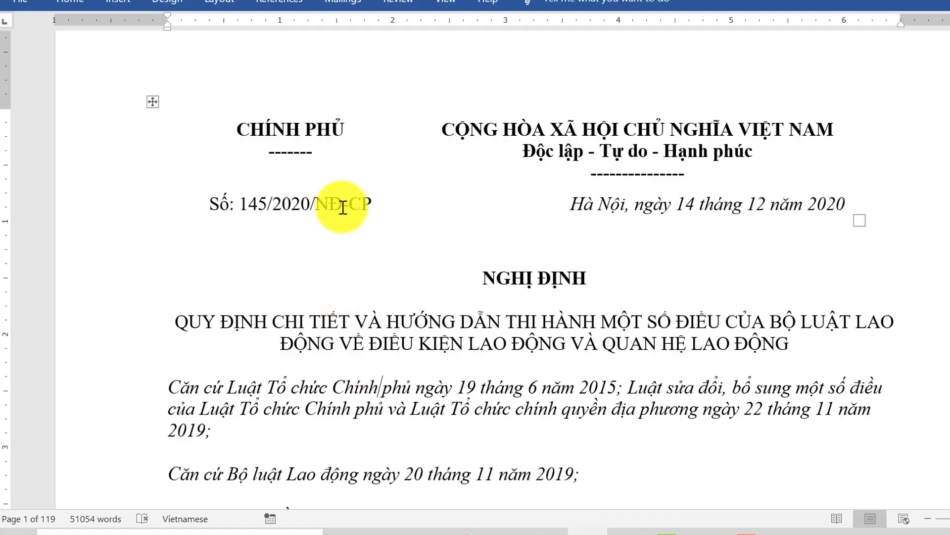
{"action": "left_click_drag", "start_coordinate": [343, 207], "coordinate": [352, 271]}
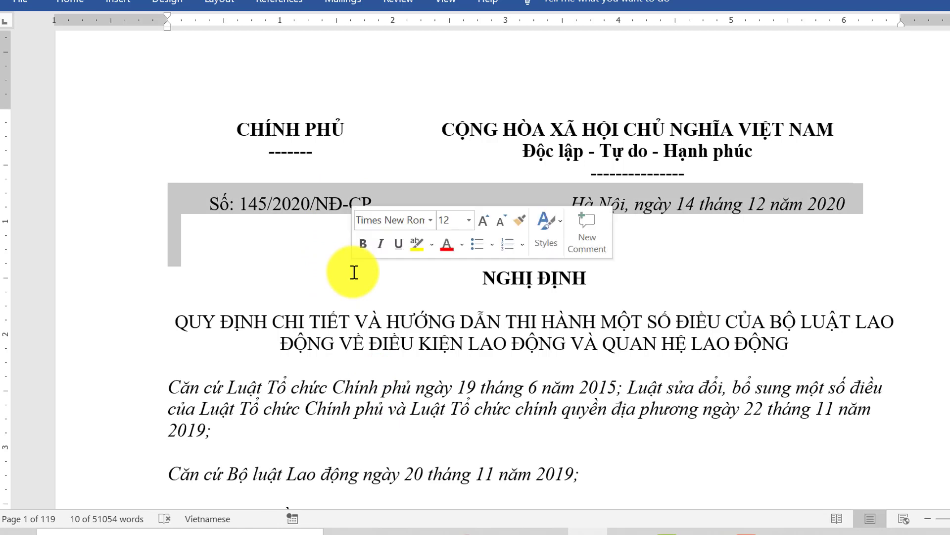
{"action": "left_click", "coordinate": [372, 353]}
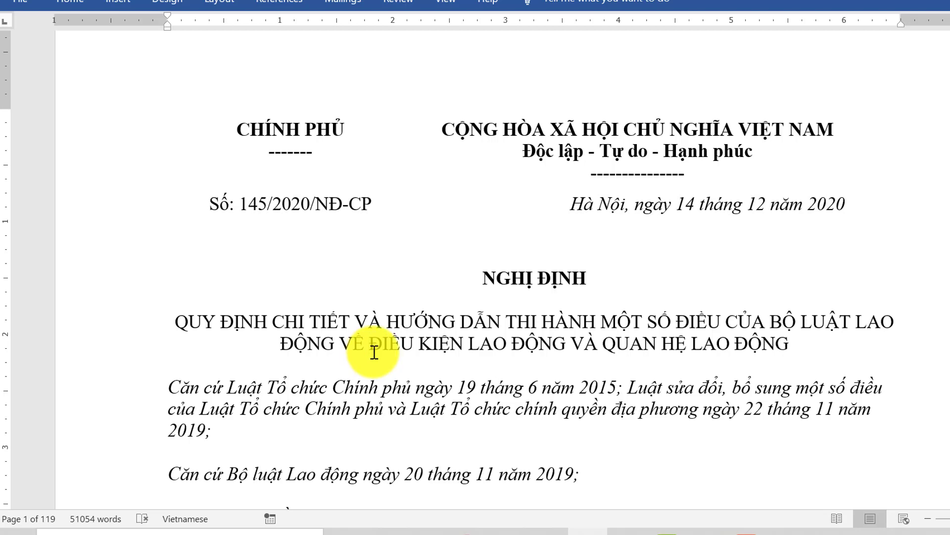
- Search the decree for ĐIỀU 66 and close the search pane at that article
{"action": "scroll", "coordinate": [372, 352], "scroll_direction": "down", "scroll_amount": 5}
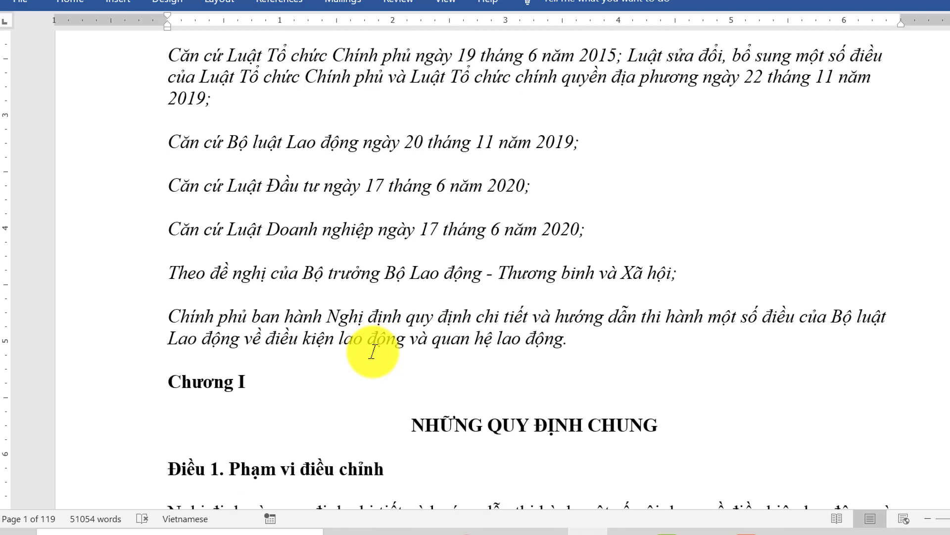
{"action": "key", "text": "ctrl+f"}
{"action": "key", "text": "Return"}
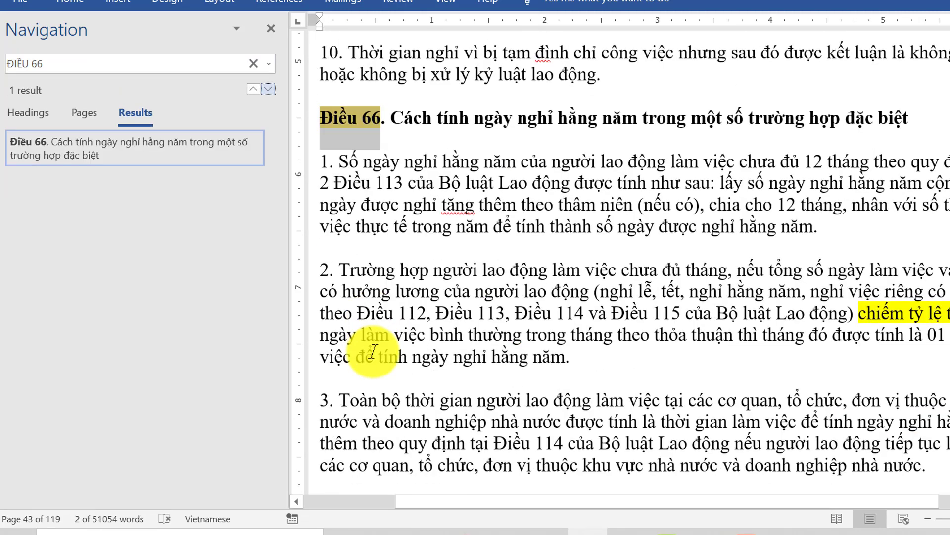
{"action": "left_click", "coordinate": [270, 25]}
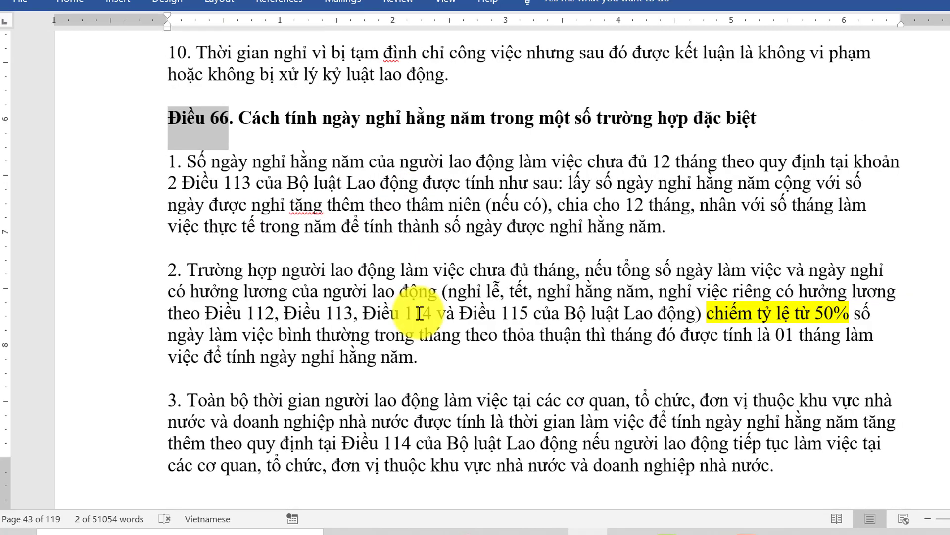
- Examine Articles 64 to 66 of the decree and select the Article 65 clause on sick leave up to 02 months a year
{"action": "scroll", "coordinate": [419, 313], "scroll_direction": "down", "scroll_amount": 5}
{"action": "scroll", "coordinate": [419, 313], "scroll_direction": "up", "scroll_amount": 2}
{"action": "scroll", "coordinate": [419, 313], "scroll_direction": "down", "scroll_amount": 5}
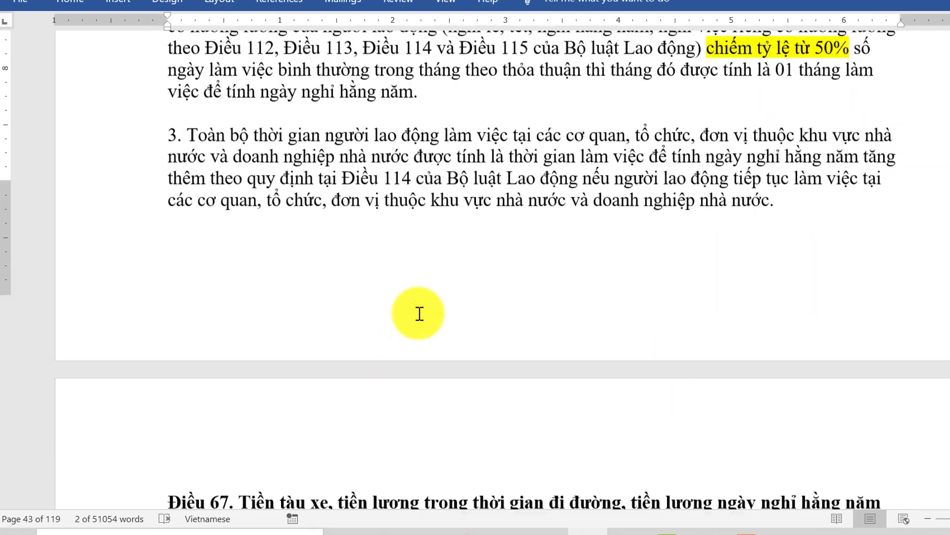
{"action": "scroll", "coordinate": [419, 313], "scroll_direction": "up", "scroll_amount": 5}
{"action": "scroll", "coordinate": [419, 313], "scroll_direction": "up", "scroll_amount": 15}
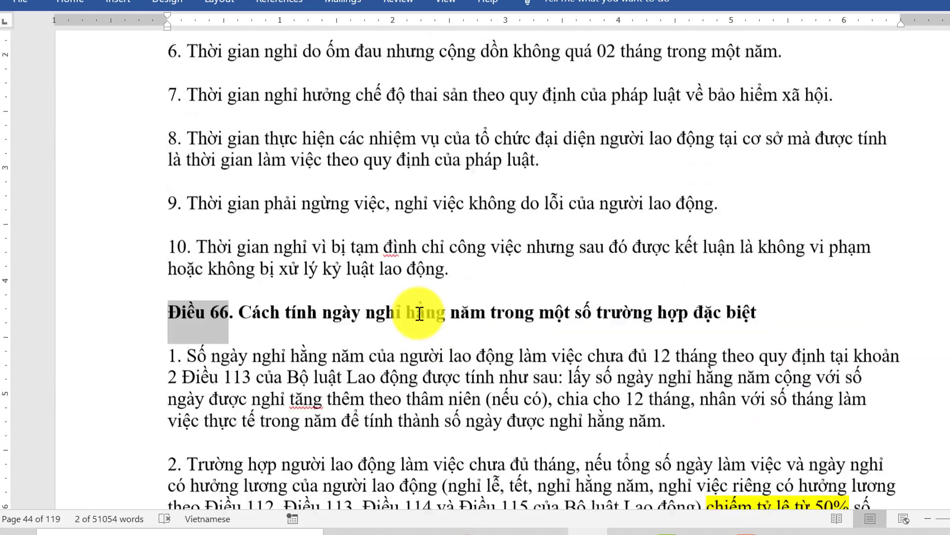
{"action": "scroll", "coordinate": [419, 313], "scroll_direction": "up", "scroll_amount": 6}
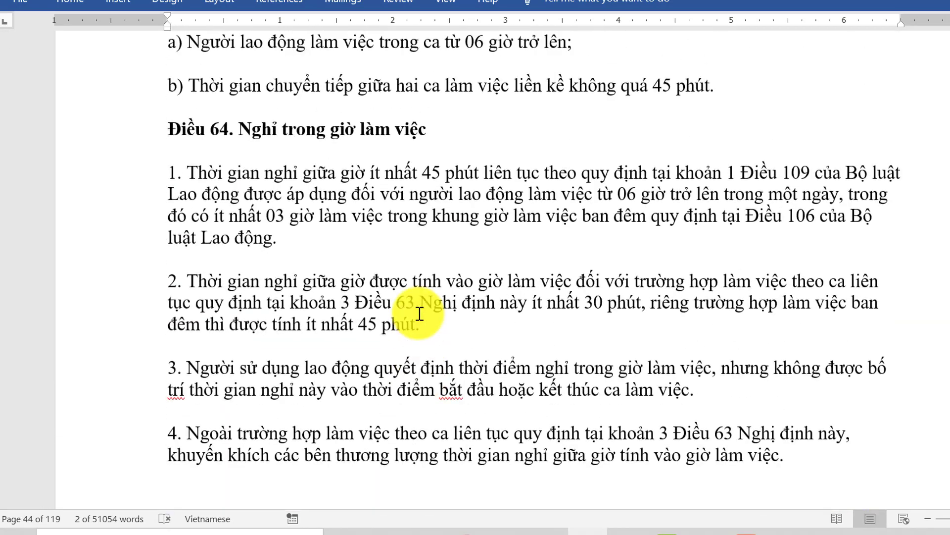
{"action": "scroll", "coordinate": [420, 313], "scroll_direction": "down", "scroll_amount": 4}
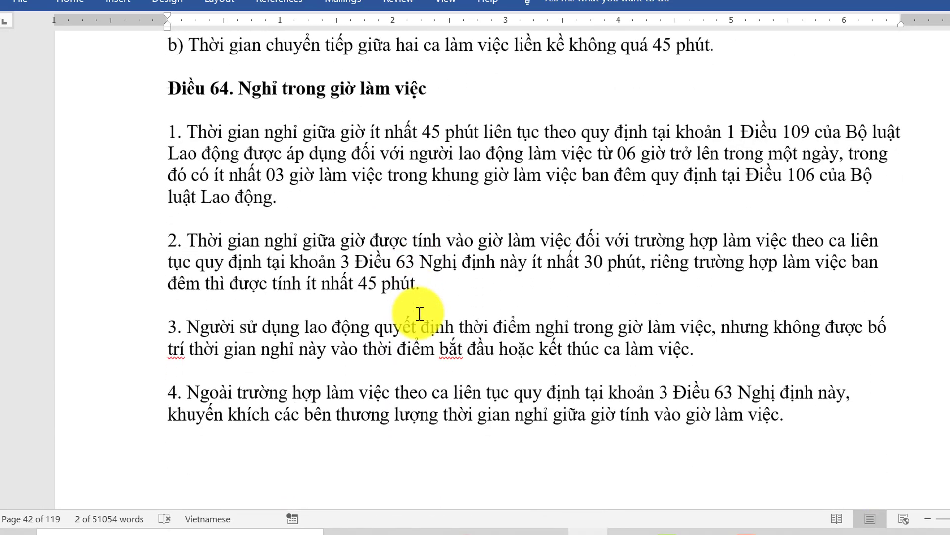
{"action": "scroll", "coordinate": [448, 228], "scroll_direction": "up", "scroll_amount": 1}
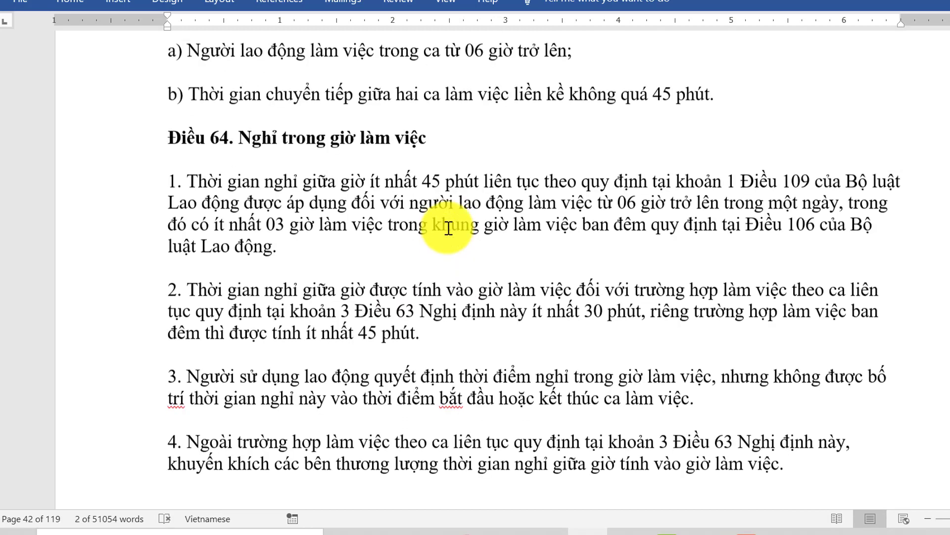
{"action": "scroll", "coordinate": [448, 227], "scroll_direction": "up", "scroll_amount": 2}
{"action": "scroll", "coordinate": [449, 228], "scroll_direction": "down", "scroll_amount": 12}
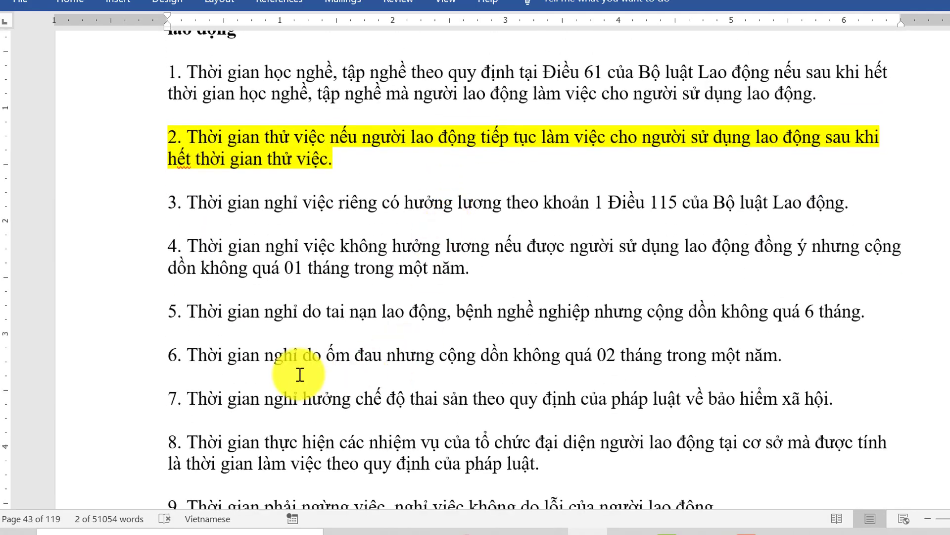
{"action": "left_click_drag", "start_coordinate": [253, 360], "coordinate": [800, 354]}
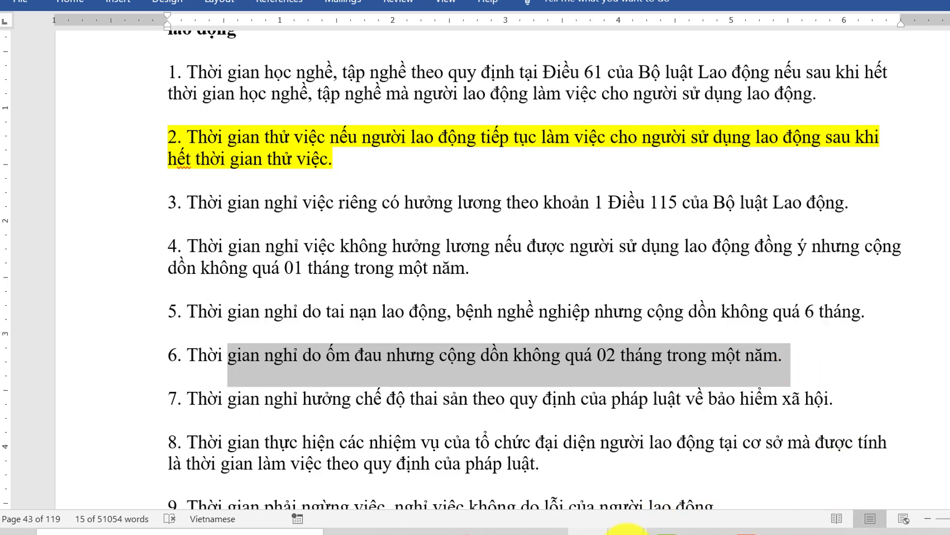
- Switch to the 190602 PowerPoint presentation with the day-15 leave principles, passing through the leave-tracking workbook
{"action": "left_click", "coordinate": [546, 532]}
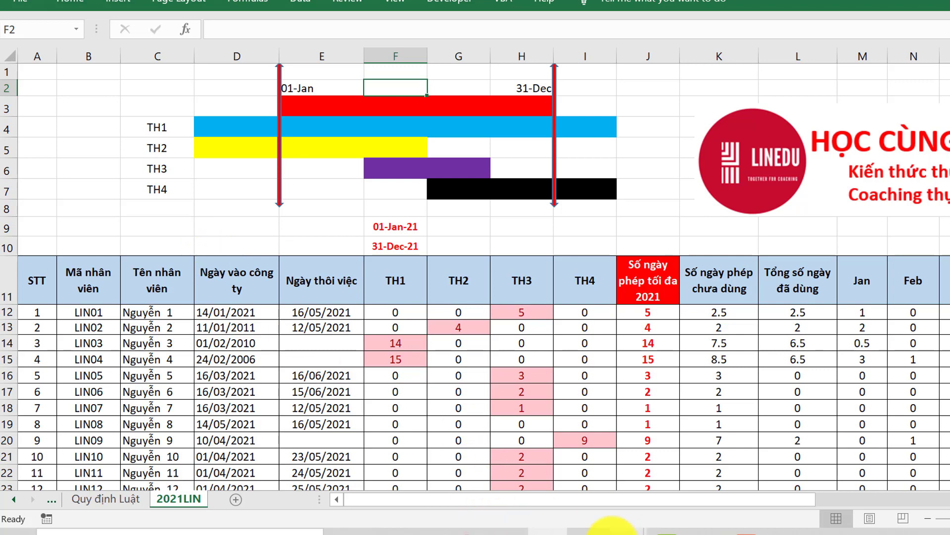
{"action": "mouse_move", "coordinate": [612, 530]}
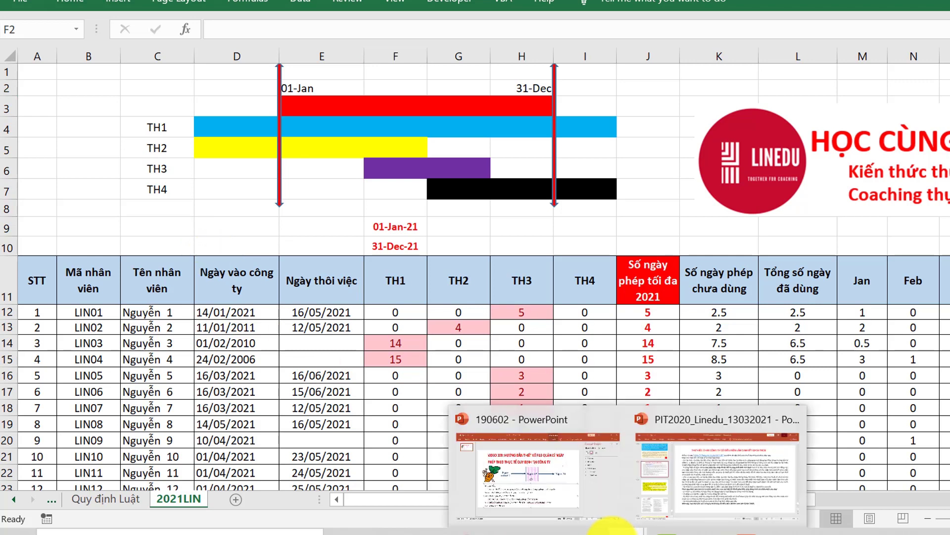
{"action": "left_click", "coordinate": [537, 489]}
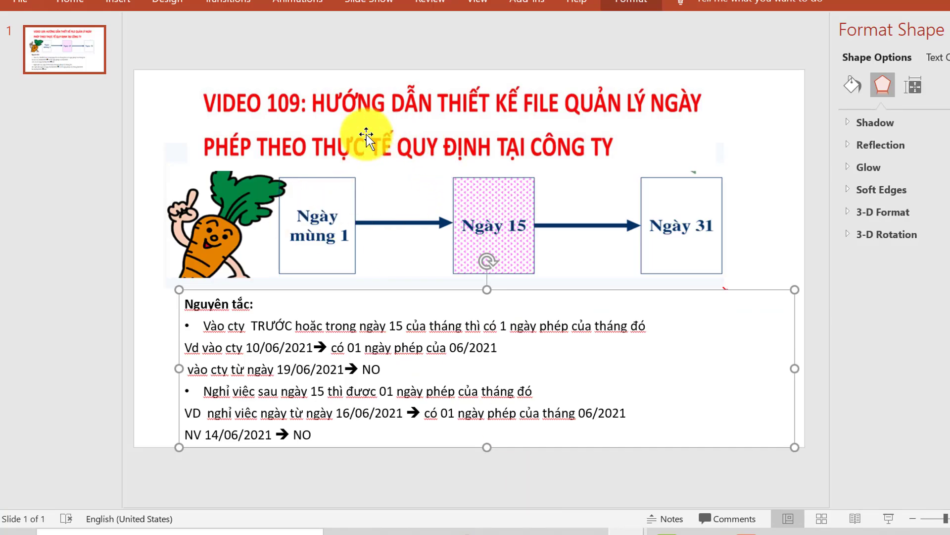